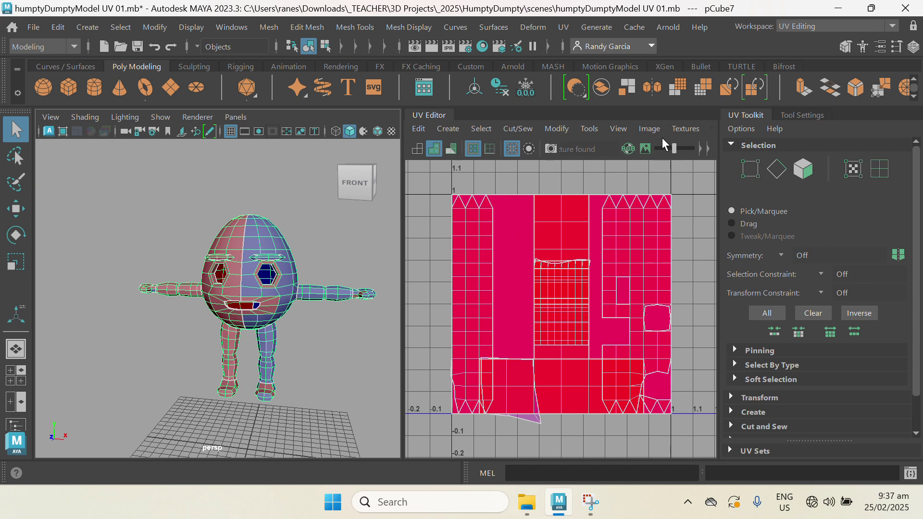
# Step: Keep the UV display shaded and apply a planar UV projection to the whole egg character from the front
pyautogui.click(624, 129)
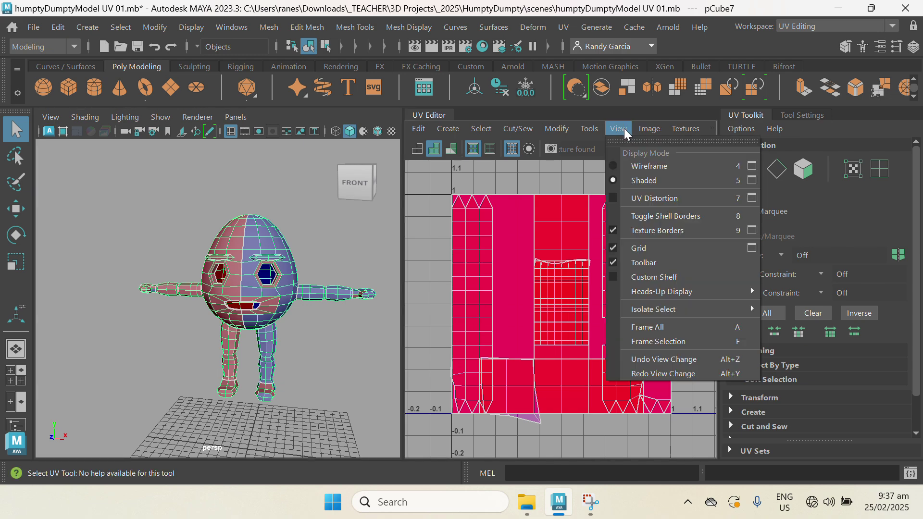
pyautogui.click(648, 181)
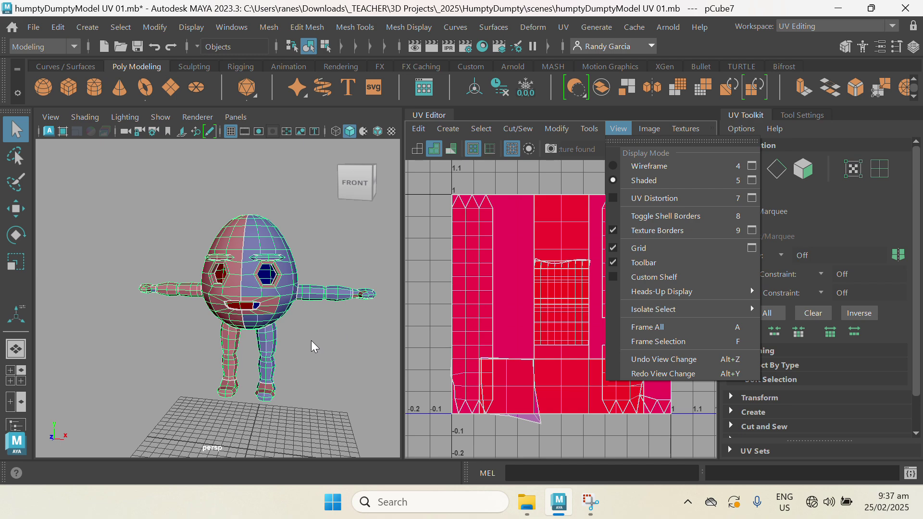
pyautogui.keyDown('alt'); pyautogui.moveTo(287, 314); pyautogui.dragTo(296, 314); pyautogui.keyUp('alt')
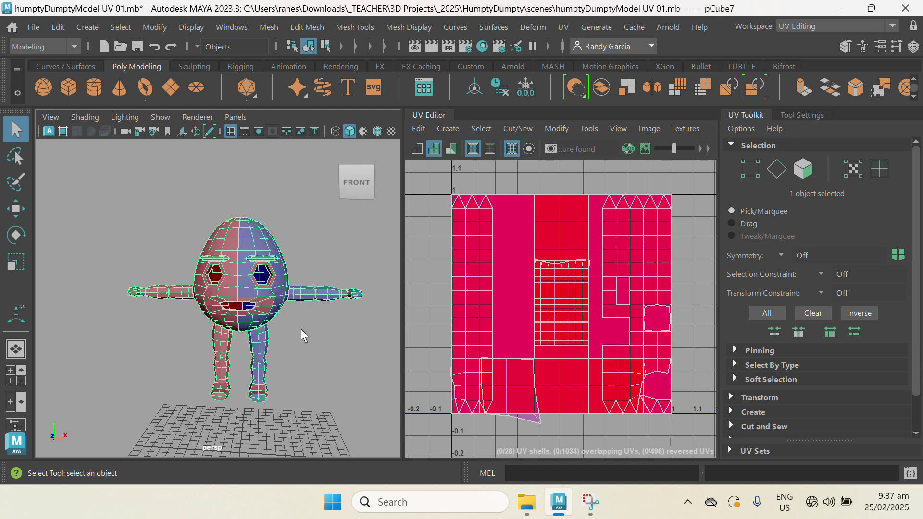
pyautogui.keyDown('shift'); pyautogui.moveTo(302, 330); pyautogui.dragTo(445, 295, button='right'); pyautogui.keyUp('shift')
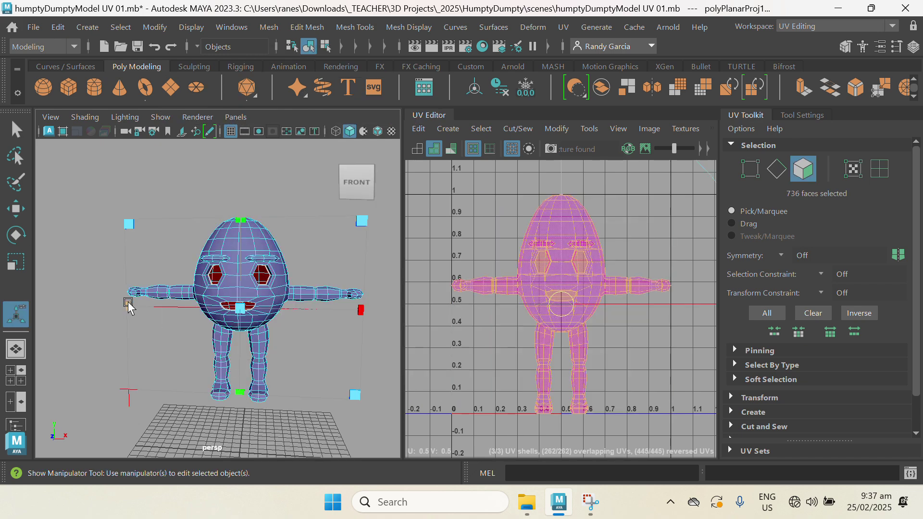
pyautogui.click(100, 310)
# Step: Select the edge loop where the character's left arm joins the body and cut the UVs along it
pyautogui.keyDown('alt'); pyautogui.moveTo(246, 336); pyautogui.dragTo(202, 343); pyautogui.keyUp('alt')
pyautogui.moveTo(223, 301); pyautogui.dragTo(228, 39, button='right')
pyautogui.scroll(5, 288, 344)
pyautogui.keyDown('alt'); pyautogui.moveTo(285, 330); pyautogui.dragTo(252, 347, button='middle'); pyautogui.keyUp('alt')
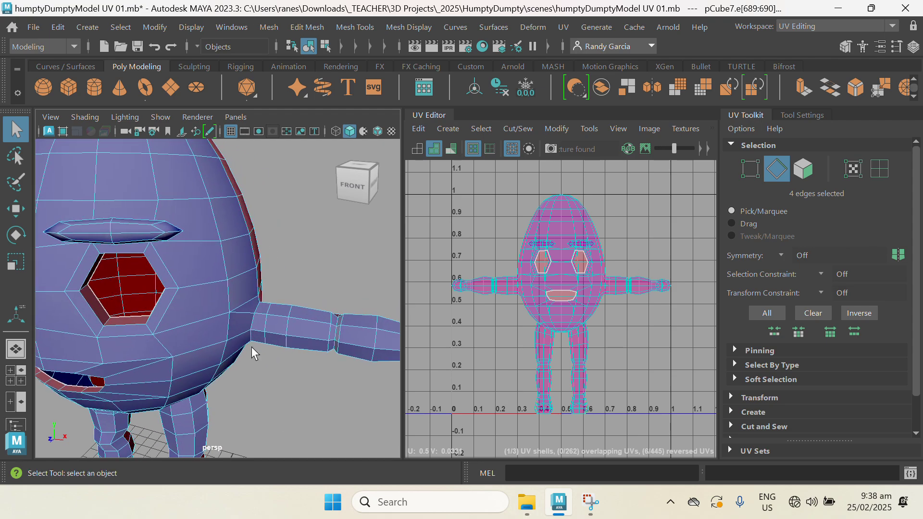
pyautogui.scroll(2, 262, 340)
pyautogui.keyDown('alt'); pyautogui.moveTo(264, 340); pyautogui.dragTo(241, 348); pyautogui.keyUp('alt')
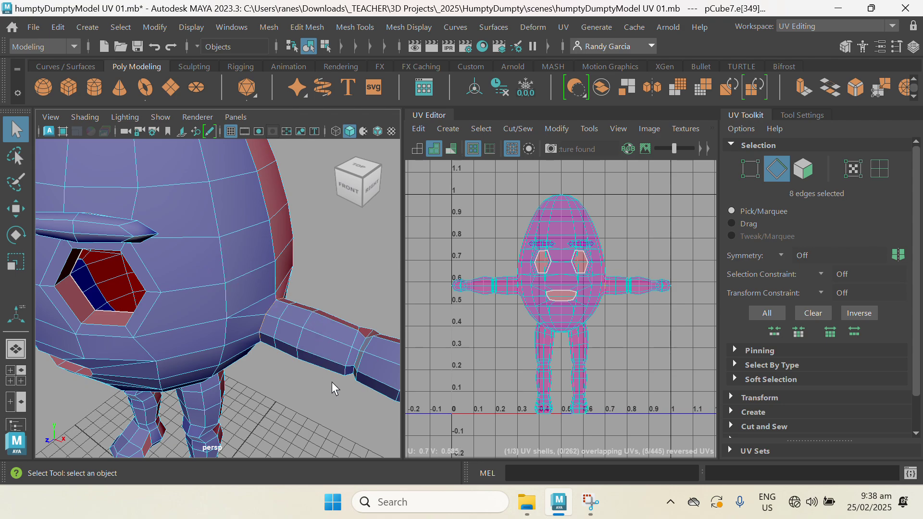
pyautogui.keyDown('alt'); pyautogui.moveTo(339, 392); pyautogui.dragTo(319, 340); pyautogui.keyUp('alt')
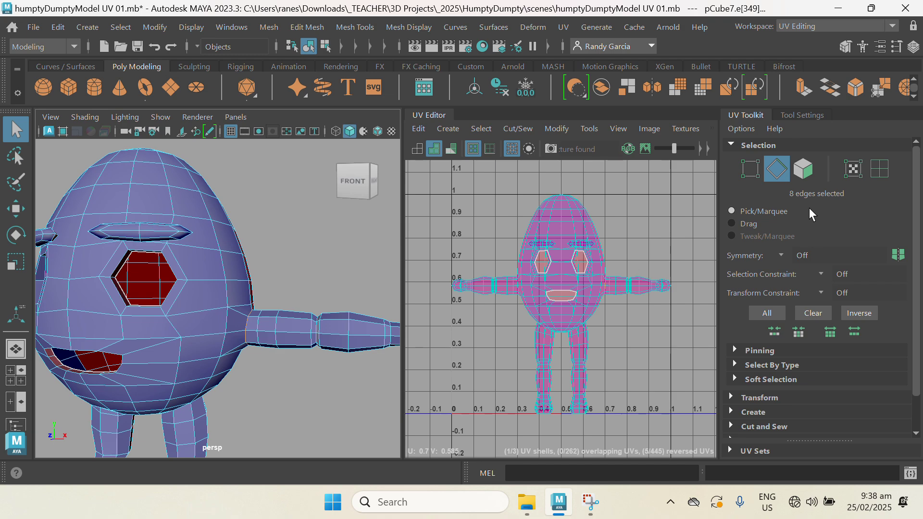
pyautogui.scroll(-2, 850, 350)
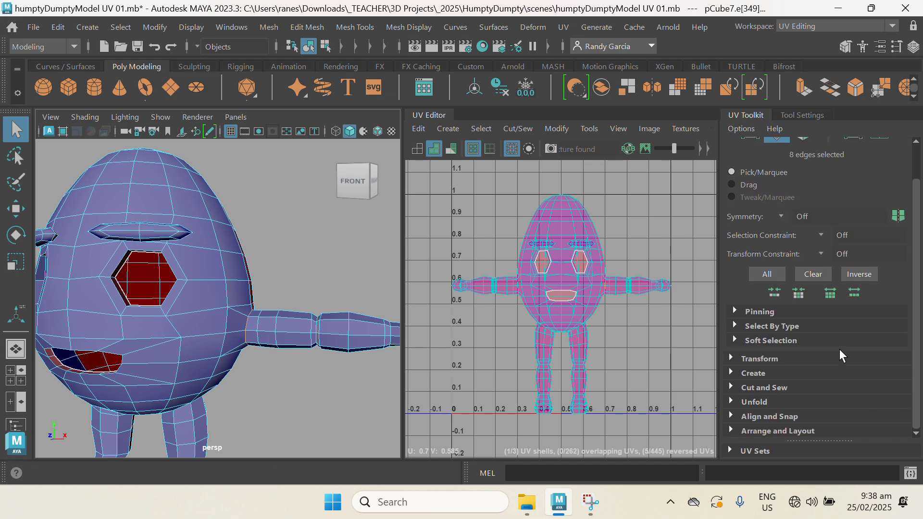
pyautogui.click(742, 386)
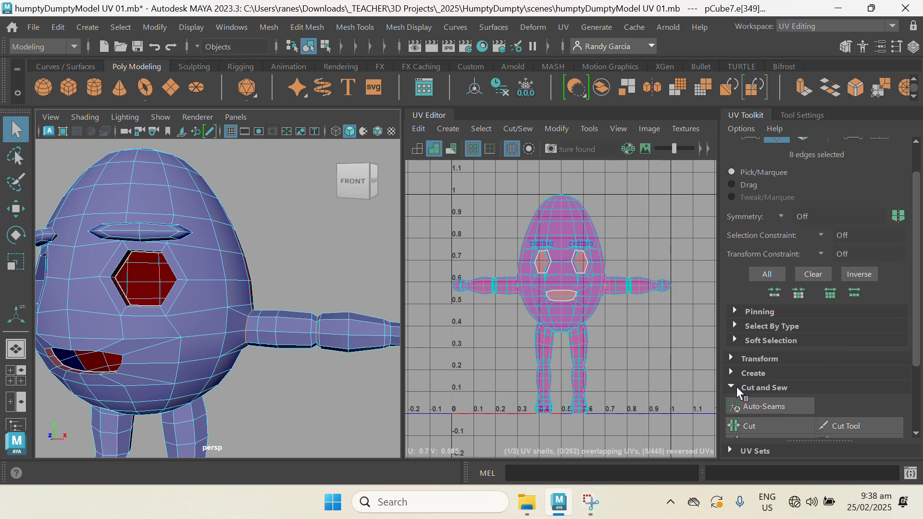
pyautogui.scroll(-4, 778, 361)
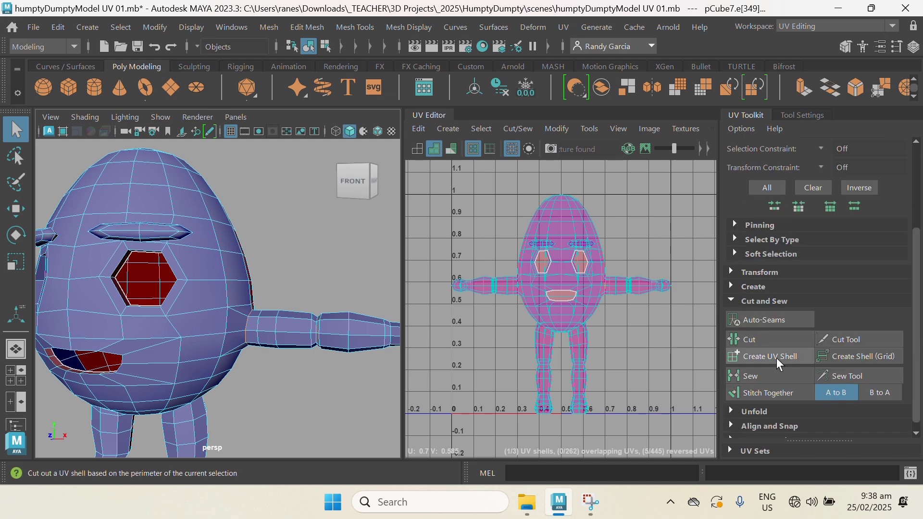
pyautogui.click(759, 339)
# Step: Cut the UVs along the edge loop where the character's right arm meets the body
pyautogui.keyDown('alt'); pyautogui.moveTo(310, 370); pyautogui.dragTo(251, 319, button='right'); pyautogui.keyUp('alt')
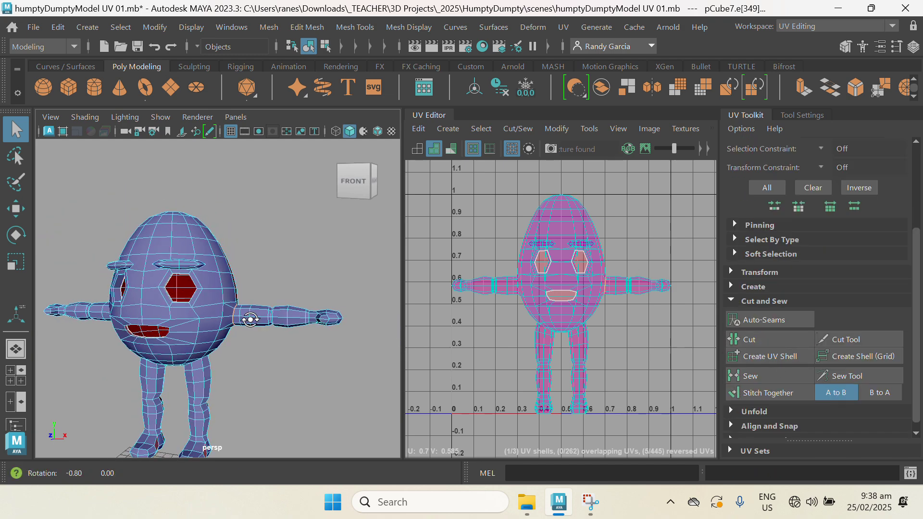
pyautogui.keyDown('alt'); pyautogui.moveTo(192, 322); pyautogui.dragTo(235, 324); pyautogui.keyUp('alt')
pyautogui.keyDown('alt'); pyautogui.moveTo(235, 324); pyautogui.dragTo(350, 328, button='middle'); pyautogui.keyUp('alt')
pyautogui.keyDown('alt'); pyautogui.moveTo(267, 284); pyautogui.dragTo(316, 362, button='right'); pyautogui.keyUp('alt')
pyautogui.keyDown('alt'); pyautogui.moveTo(316, 362); pyautogui.dragTo(197, 322); pyautogui.keyUp('alt')
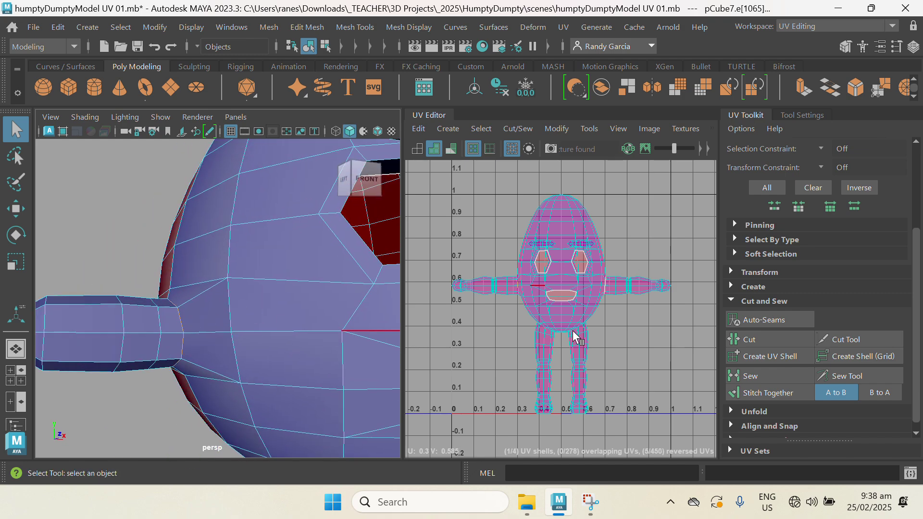
pyautogui.click(749, 338)
# Step: Select the edges all around the top of the character's left leg and cut the UVs along them
pyautogui.keyDown('alt'); pyautogui.moveTo(298, 356); pyautogui.dragTo(116, 252, button='right'); pyautogui.keyUp('alt')
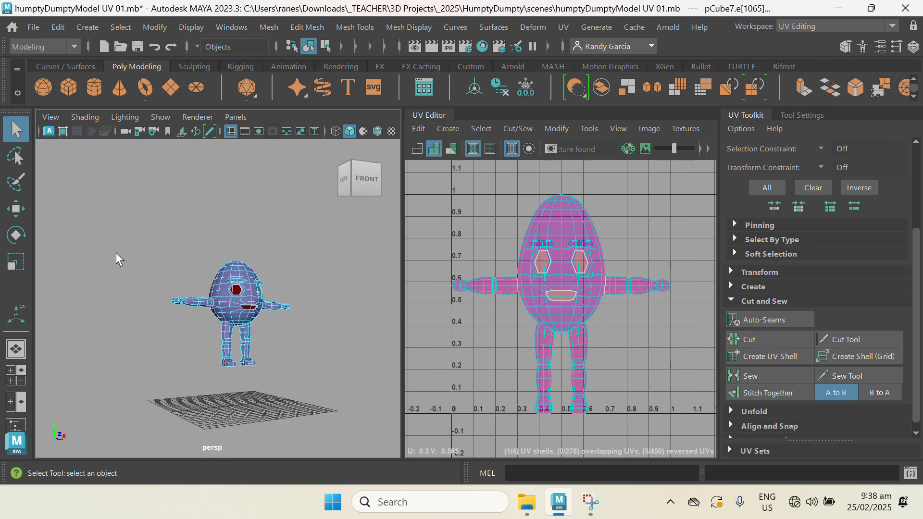
pyautogui.keyDown('alt'); pyautogui.moveTo(116, 252); pyautogui.dragTo(176, 308); pyautogui.keyUp('alt')
pyautogui.keyDown('alt'); pyautogui.moveTo(175, 308); pyautogui.dragTo(244, 386, button='right'); pyautogui.keyUp('alt')
pyautogui.keyDown('alt'); pyautogui.moveTo(244, 385); pyautogui.dragTo(246, 363); pyautogui.keyUp('alt')
pyautogui.keyDown('alt'); pyautogui.moveTo(246, 363); pyautogui.dragTo(221, 343, button='middle'); pyautogui.keyUp('alt')
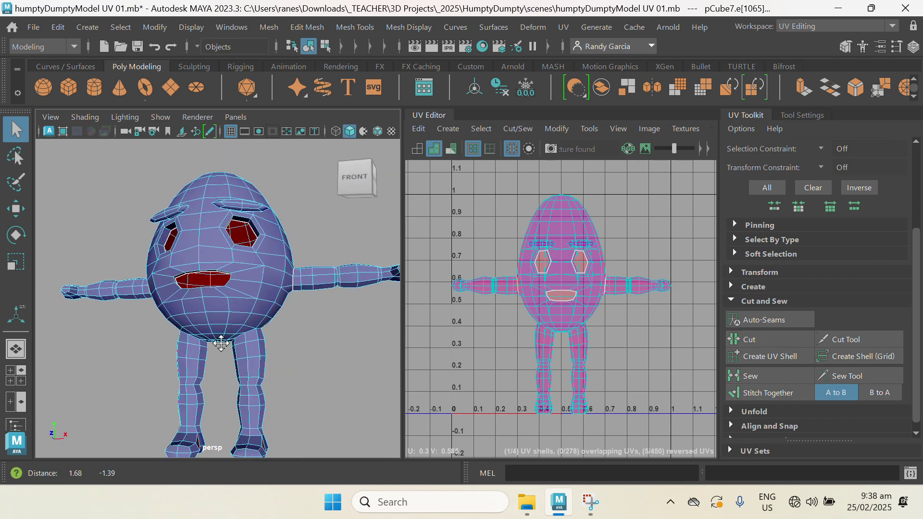
pyautogui.scroll(5, 221, 343)
pyautogui.click(232, 332)
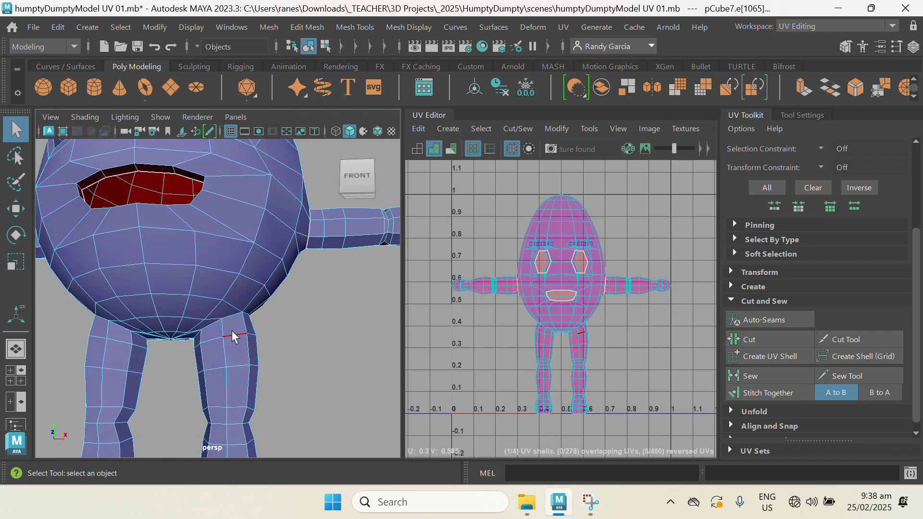
pyautogui.doubleClick(230, 319)
pyautogui.keyDown('alt'); pyautogui.moveTo(230, 318); pyautogui.dragTo(266, 350, button='right'); pyautogui.keyUp('alt')
pyautogui.keyDown('alt'); pyautogui.moveTo(266, 350); pyautogui.dragTo(223, 352); pyautogui.keyUp('alt')
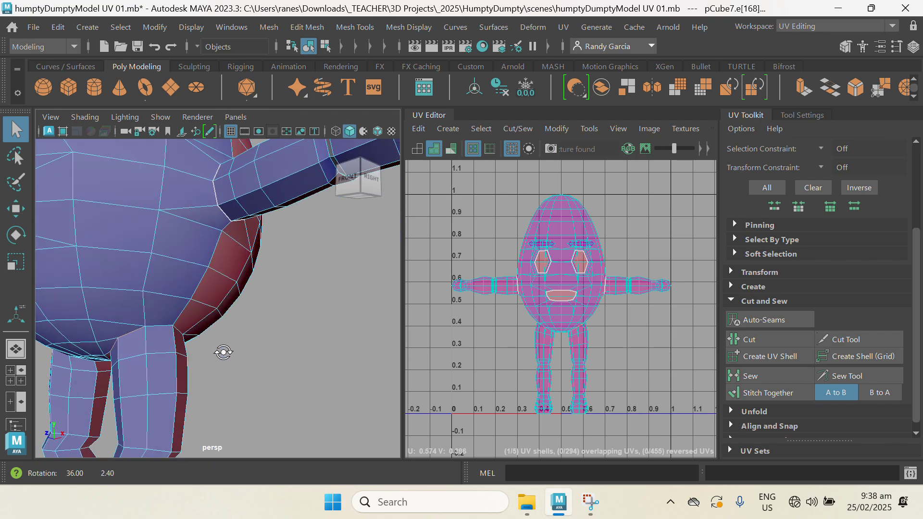
pyautogui.keyDown('alt'); pyautogui.moveTo(209, 339); pyautogui.dragTo(215, 350, button='right'); pyautogui.keyUp('alt')
pyautogui.keyDown('alt'); pyautogui.moveTo(215, 350); pyautogui.dragTo(220, 331); pyautogui.keyUp('alt')
pyautogui.click(220, 331)
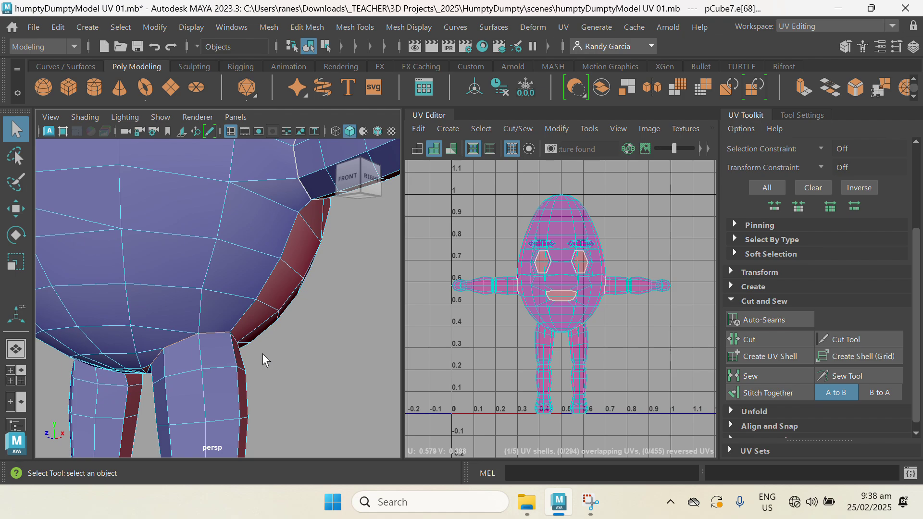
pyautogui.keyDown('alt'); pyautogui.moveTo(262, 353); pyautogui.dragTo(206, 347); pyautogui.keyUp('alt')
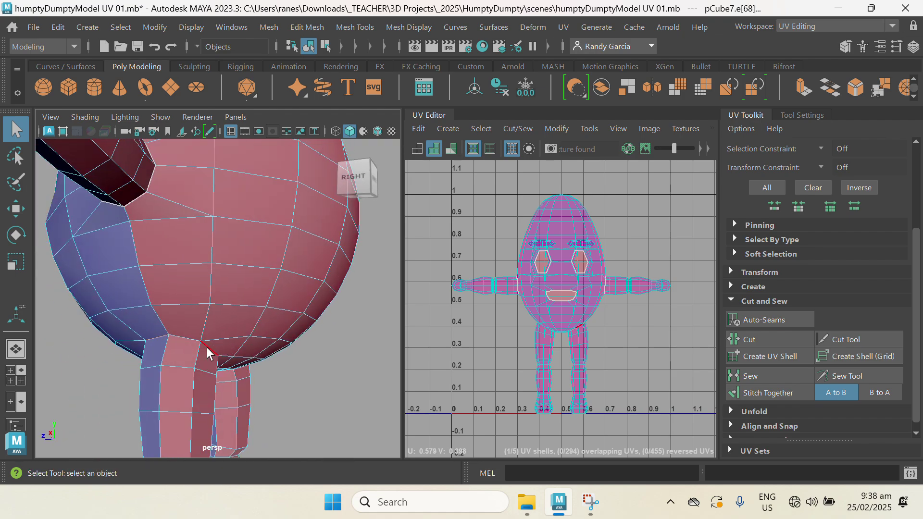
pyautogui.keyDown('alt'); pyautogui.moveTo(259, 387); pyautogui.dragTo(190, 402); pyautogui.keyUp('alt')
pyautogui.keyDown('shift'); pyautogui.click(156, 331); pyautogui.keyUp('shift')
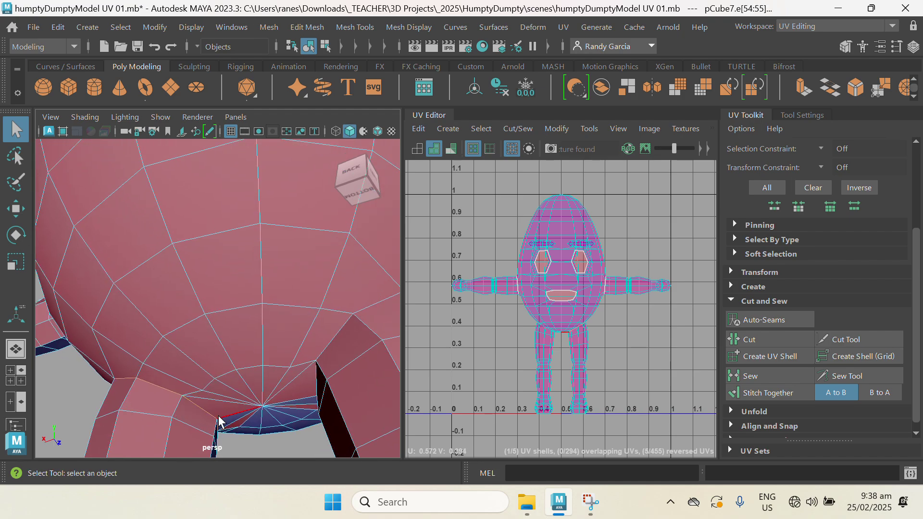
pyautogui.keyDown('alt'); pyautogui.moveTo(223, 397); pyautogui.dragTo(68, 397); pyautogui.keyUp('alt')
pyautogui.scroll(2, 283, 338)
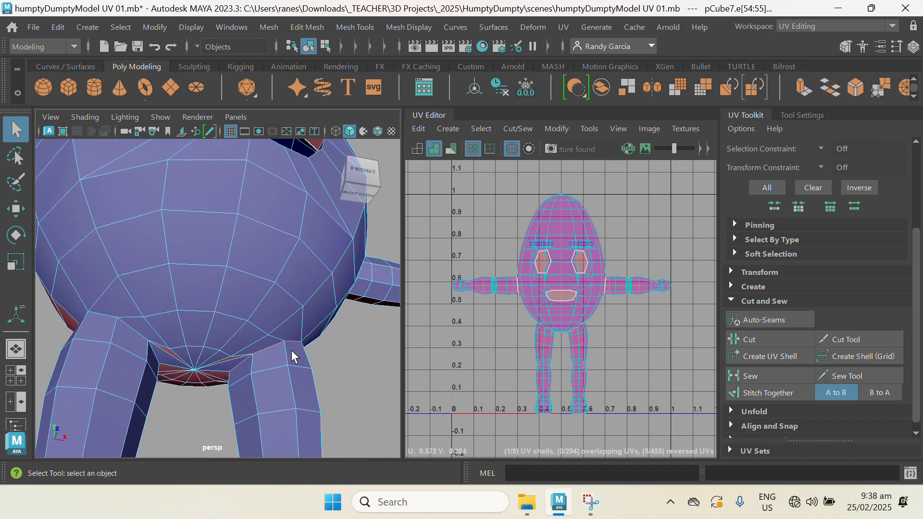
pyautogui.click(727, 338)
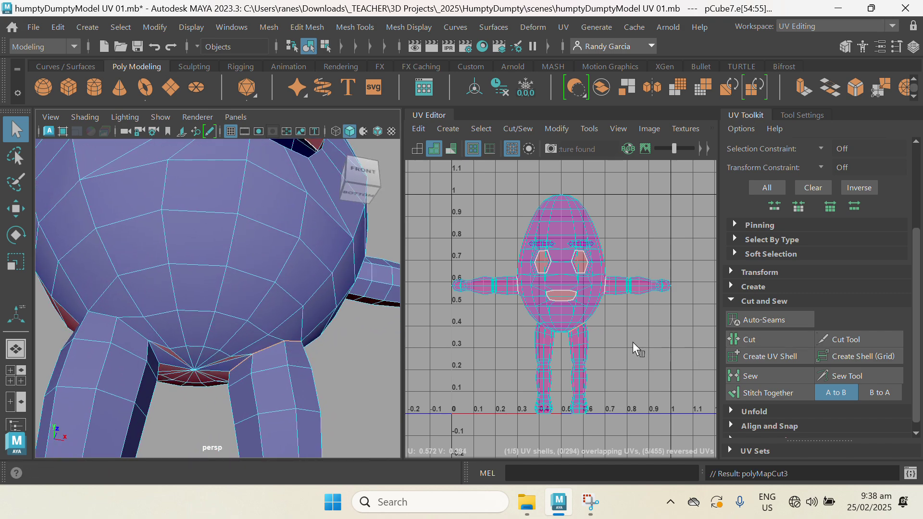
# Step: Select the edges around the top of the character's right leg and cut the UVs there
pyautogui.keyDown('alt'); pyautogui.moveTo(153, 340); pyautogui.dragTo(294, 354); pyautogui.keyUp('alt')
pyautogui.click(265, 344)
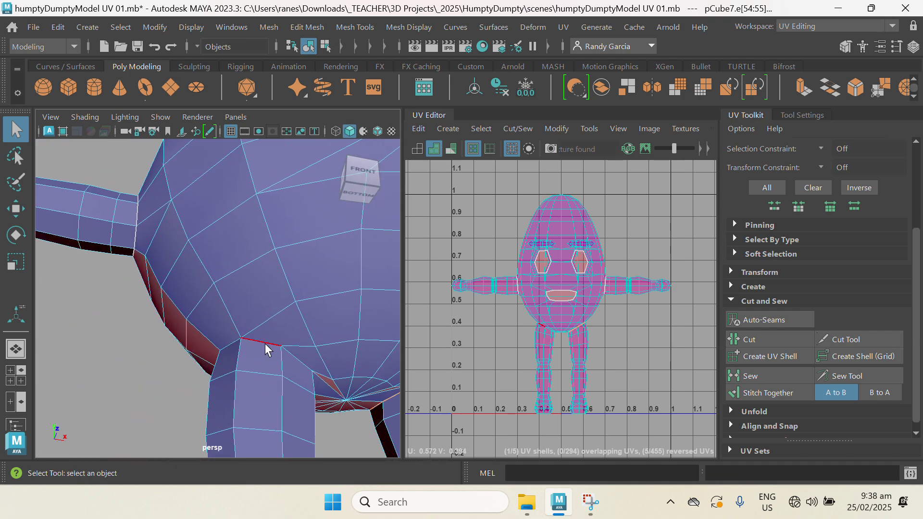
pyautogui.click(261, 342)
pyautogui.keyDown('alt'); pyautogui.moveTo(239, 346); pyautogui.dragTo(339, 322); pyautogui.keyUp('alt')
pyautogui.click(289, 342)
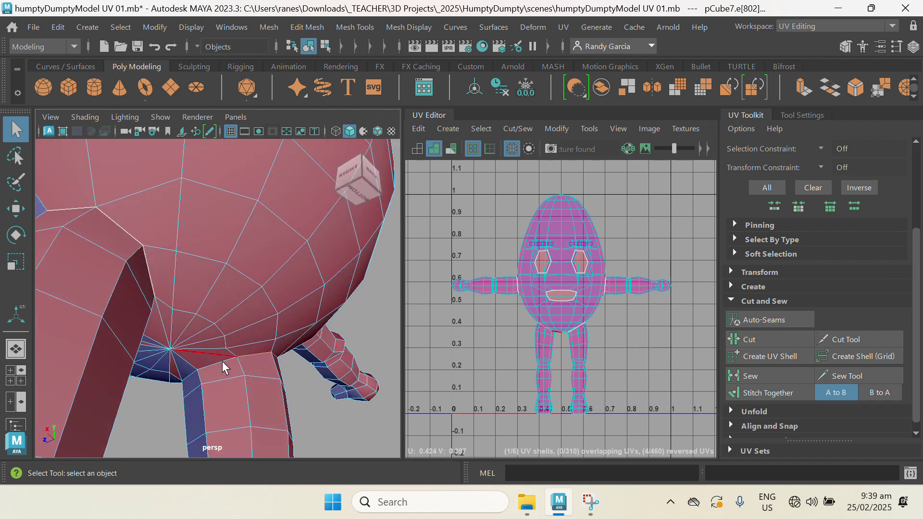
pyautogui.keyDown('alt'); pyautogui.moveTo(200, 381); pyautogui.dragTo(381, 347); pyautogui.keyUp('alt')
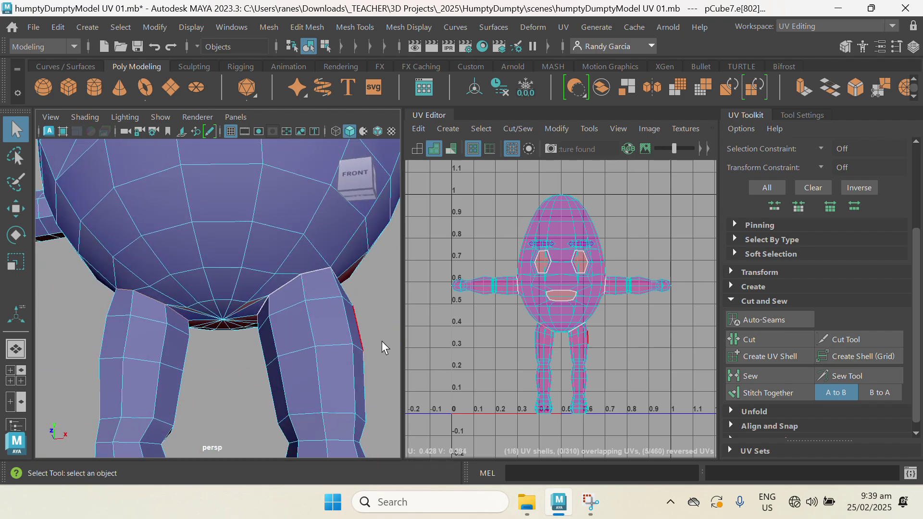
pyautogui.click(750, 340)
# Step: Select the edge loop around the character's left wrist and cut the UVs to separate the hand
pyautogui.keyDown('alt'); pyautogui.moveTo(275, 377); pyautogui.dragTo(216, 294, button='right'); pyautogui.keyUp('alt')
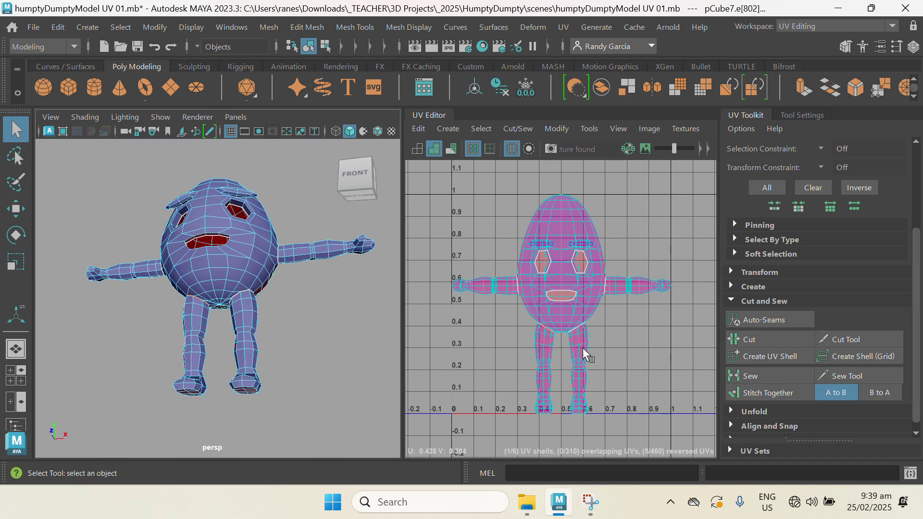
pyautogui.keyDown('alt'); pyautogui.moveTo(582, 348); pyautogui.dragTo(476, 377, button='middle'); pyautogui.keyUp('alt')
pyautogui.keyDown('alt'); pyautogui.moveTo(307, 304); pyautogui.dragTo(313, 332); pyautogui.keyUp('alt')
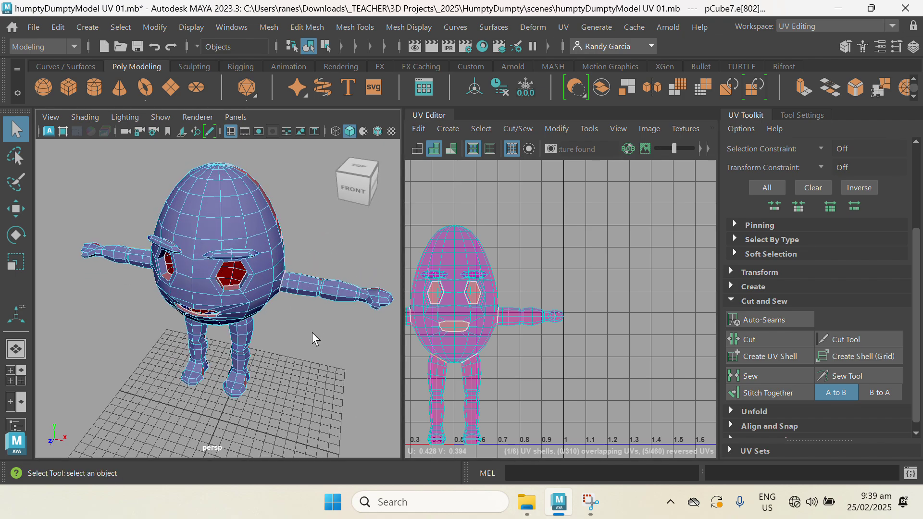
pyautogui.keyDown('alt'); pyautogui.moveTo(313, 333); pyautogui.dragTo(226, 350, button='middle'); pyautogui.keyUp('alt')
pyautogui.keyDown('alt'); pyautogui.moveTo(225, 349); pyautogui.dragTo(269, 356, button='right'); pyautogui.keyUp('alt')
pyautogui.keyDown('alt'); pyautogui.moveTo(270, 356); pyautogui.dragTo(283, 370); pyautogui.keyUp('alt')
pyautogui.keyDown('alt'); pyautogui.moveTo(283, 370); pyautogui.dragTo(240, 338, button='middle'); pyautogui.keyUp('alt')
pyautogui.moveTo(240, 339)
pyautogui.keyDown('alt'); pyautogui.mouseDown(button='right')
pyautogui.moveTo(273, 358)
pyautogui.moveTo(256, 348)
pyautogui.mouseUp(button='right'); pyautogui.keyUp('alt')
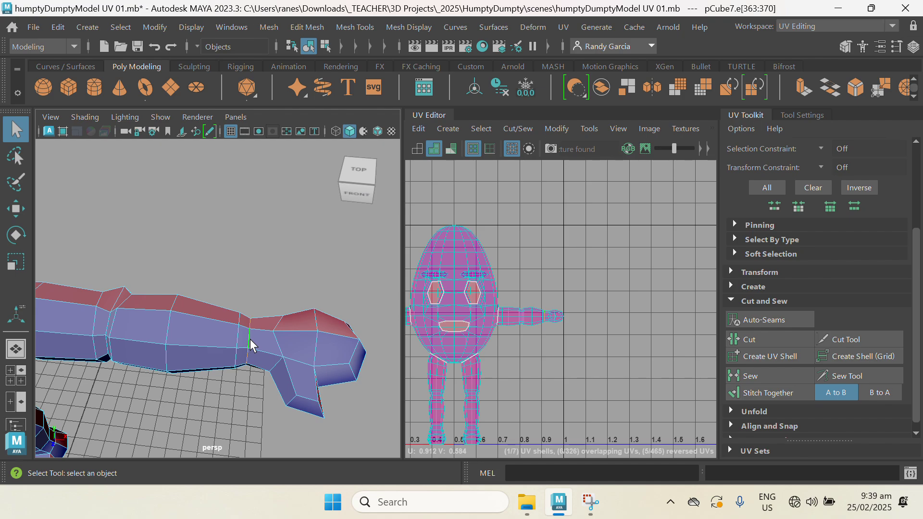
pyautogui.click(751, 338)
# Step: Cut the UVs along the edge loop around the character's right wrist to separate that hand
pyautogui.keyDown('alt'); pyautogui.moveTo(326, 343); pyautogui.dragTo(207, 315, button='right'); pyautogui.keyUp('alt')
pyautogui.keyDown('alt'); pyautogui.moveTo(79, 319); pyautogui.dragTo(336, 332, button='middle'); pyautogui.keyUp('alt')
pyautogui.keyDown('alt'); pyautogui.moveTo(188, 283); pyautogui.dragTo(307, 303, button='right'); pyautogui.keyUp('alt')
pyautogui.keyDown('alt'); pyautogui.moveTo(175, 309); pyautogui.dragTo(405, 364, button='middle'); pyautogui.keyUp('alt')
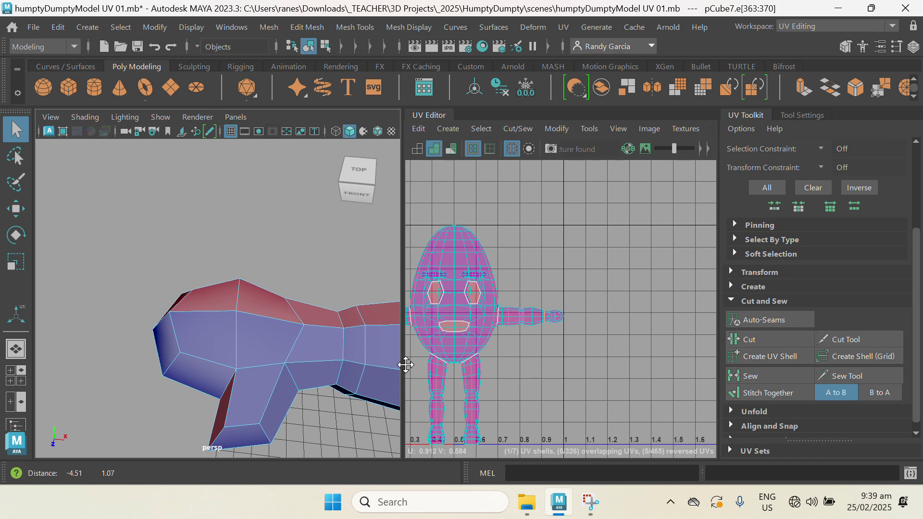
pyautogui.click(344, 350)
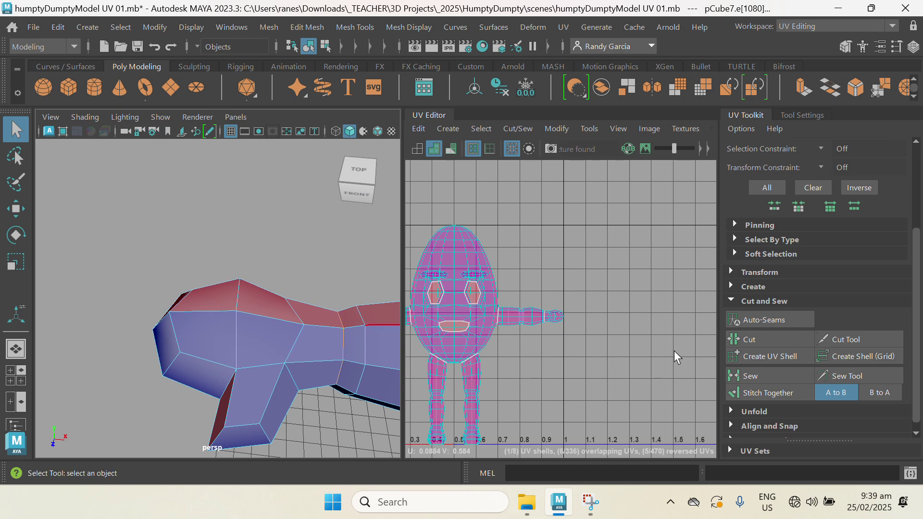
pyautogui.click(749, 339)
# Step: Select the edge loop around the character's left ankle and cut the UVs to separate the foot from the leg
pyautogui.keyDown('alt'); pyautogui.moveTo(336, 403); pyautogui.dragTo(290, 376, button='right'); pyautogui.keyUp('alt')
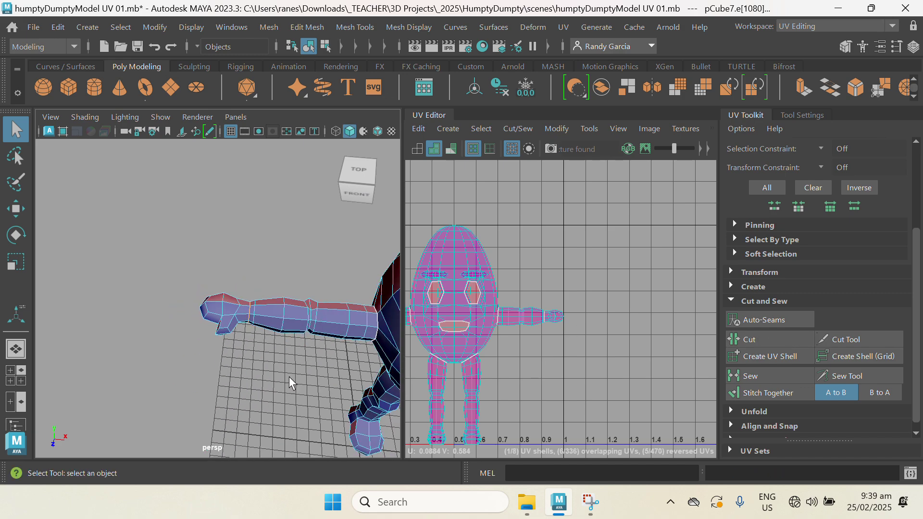
pyautogui.keyDown('alt'); pyautogui.moveTo(289, 377); pyautogui.dragTo(75, 284, button='middle'); pyautogui.keyUp('alt')
pyautogui.keyDown('alt'); pyautogui.moveTo(75, 283); pyautogui.dragTo(115, 261); pyautogui.keyUp('alt')
pyautogui.keyDown('alt'); pyautogui.moveTo(215, 351); pyautogui.dragTo(196, 302, button='middle'); pyautogui.keyUp('alt')
pyautogui.keyDown('alt'); pyautogui.moveTo(196, 301); pyautogui.dragTo(245, 354, button='right'); pyautogui.keyUp('alt')
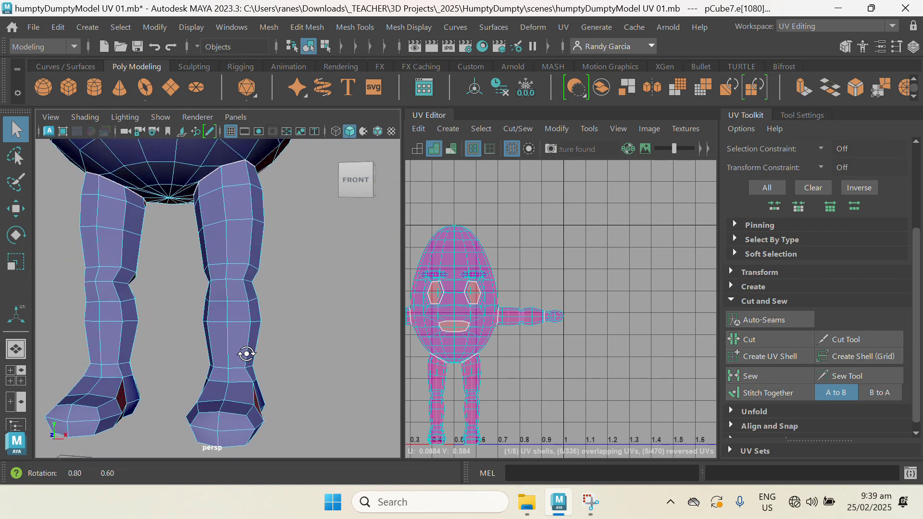
pyautogui.moveTo(249, 355)
pyautogui.keyDown('alt'); pyautogui.mouseDown()
pyautogui.moveTo(181, 333)
pyautogui.moveTo(244, 343)
pyautogui.mouseUp(); pyautogui.keyUp('alt')
pyautogui.keyDown('alt'); pyautogui.moveTo(245, 343); pyautogui.dragTo(239, 377, button='right'); pyautogui.keyUp('alt')
pyautogui.keyDown('alt'); pyautogui.moveTo(240, 383); pyautogui.dragTo(192, 394); pyautogui.keyUp('alt')
pyautogui.keyDown('shift'); pyautogui.click(254, 401); pyautogui.keyUp('shift')
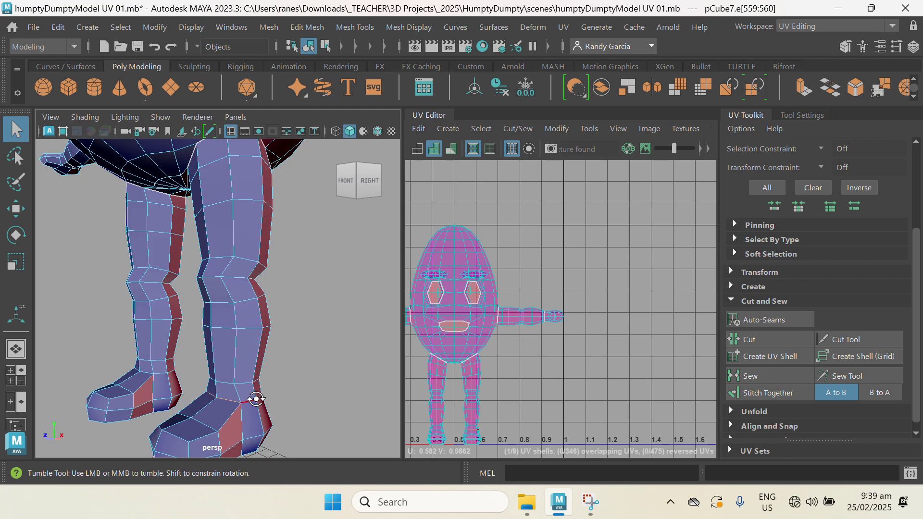
pyautogui.keyDown('alt'); pyautogui.moveTo(253, 400); pyautogui.dragTo(177, 398); pyautogui.keyUp('alt')
pyautogui.keyDown('shift'); pyautogui.doubleClick(238, 405); pyautogui.keyUp('shift')
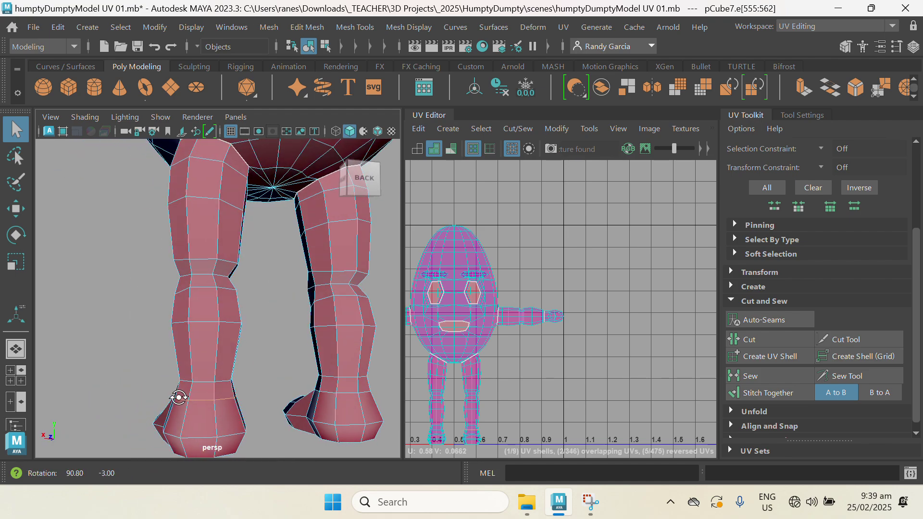
pyautogui.keyDown('alt'); pyautogui.moveTo(247, 412); pyautogui.dragTo(11, 427); pyautogui.keyUp('alt')
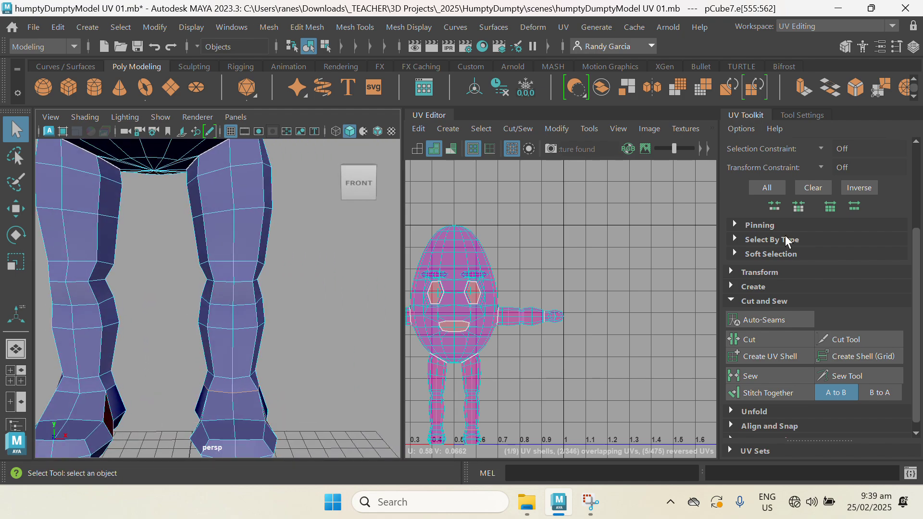
pyautogui.click(767, 340)
# Step: Select the edge loop around the character's right ankle and cut the UVs to separate the foot from the leg
pyautogui.keyDown('alt'); pyautogui.moveTo(96, 288); pyautogui.dragTo(238, 248, button='middle'); pyautogui.keyUp('alt')
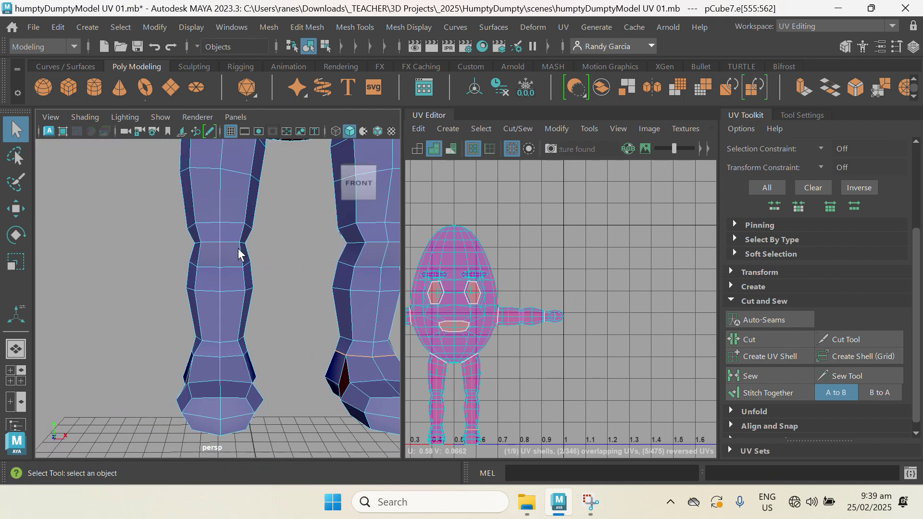
pyautogui.keyDown('alt'); pyautogui.moveTo(238, 248); pyautogui.dragTo(231, 361, button='right'); pyautogui.keyUp('alt')
pyautogui.click(250, 395)
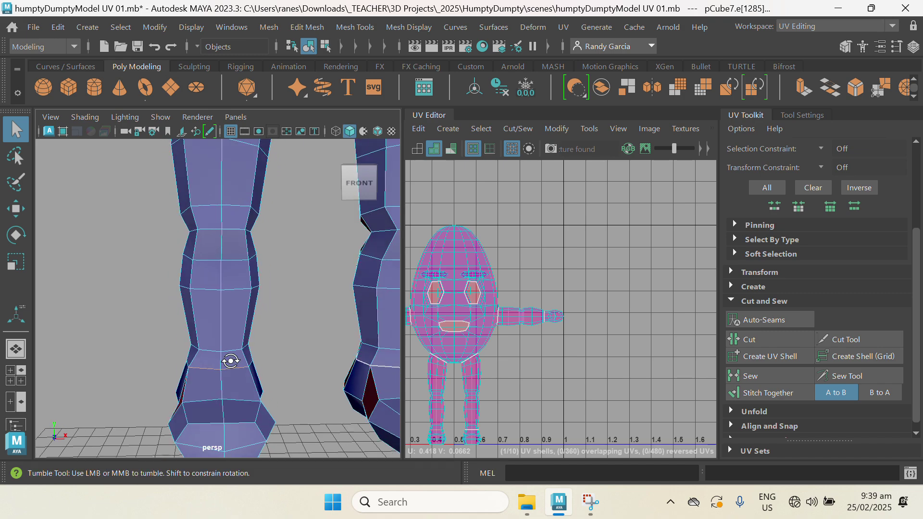
pyautogui.keyDown('alt'); pyautogui.moveTo(231, 361); pyautogui.dragTo(330, 358); pyautogui.keyUp('alt')
pyautogui.keyDown('shift'); pyautogui.click(211, 371); pyautogui.keyUp('shift')
pyautogui.click(211, 371)
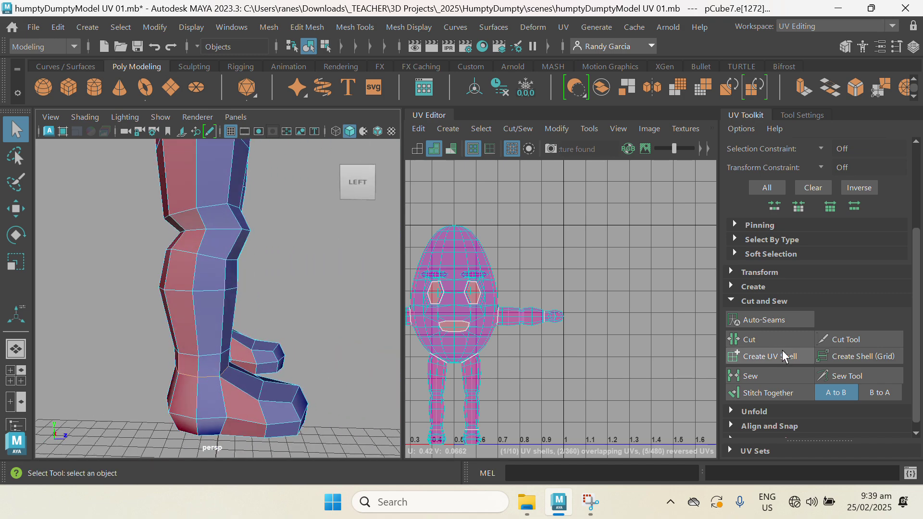
pyautogui.click(777, 342)
# Step: Select the egg-shaped body's UV shell and move it outside the 0–1 tile to about U 1.61, V 0.88
pyautogui.keyDown('alt'); pyautogui.moveTo(246, 357); pyautogui.dragTo(179, 284, button='right'); pyautogui.keyUp('alt')
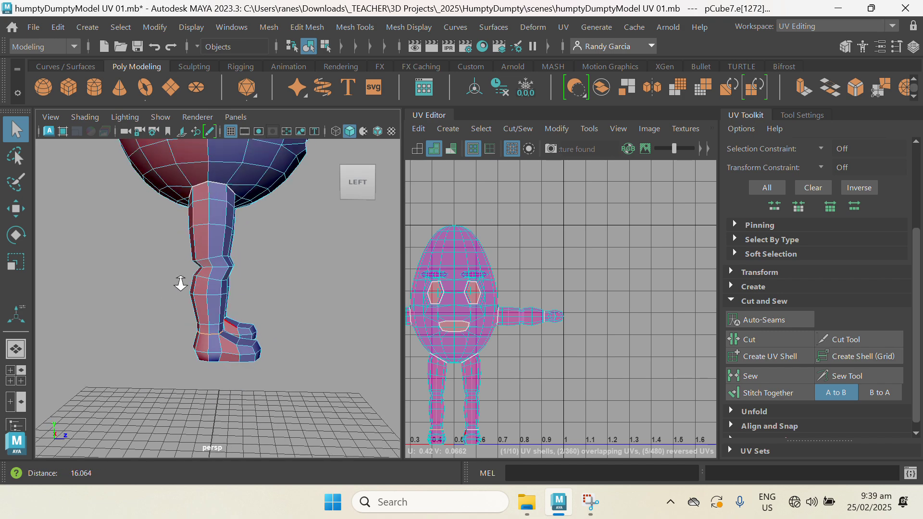
pyautogui.keyDown('alt'); pyautogui.moveTo(254, 303); pyautogui.dragTo(160, 320); pyautogui.keyUp('alt')
pyautogui.keyDown('alt'); pyautogui.moveTo(543, 331); pyautogui.dragTo(515, 291, button='right'); pyautogui.keyUp('alt')
pyautogui.keyDown('alt'); pyautogui.moveTo(515, 291); pyautogui.dragTo(596, 275, button='middle'); pyautogui.keyUp('alt')
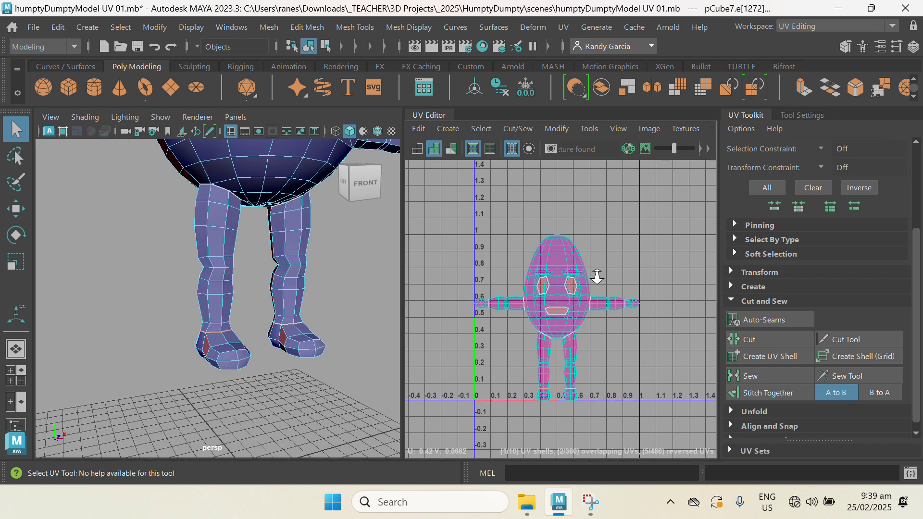
pyautogui.scroll(1, 594, 274)
pyautogui.moveTo(565, 248); pyautogui.dragTo(643, 243, button='right')
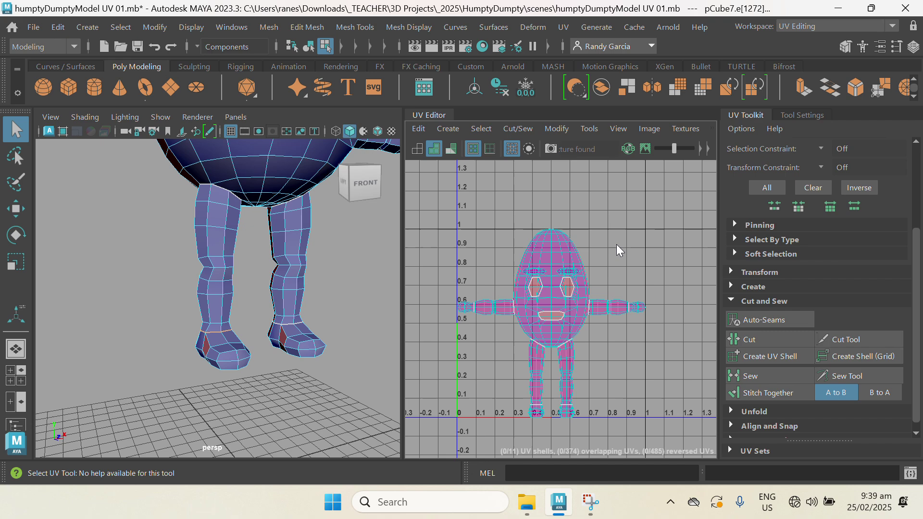
pyautogui.click(553, 245)
pyautogui.scroll(-2, 590, 270)
pyautogui.keyDown('alt'); pyautogui.moveTo(622, 294); pyautogui.dragTo(560, 313, button='middle'); pyautogui.keyUp('alt')
pyautogui.press('w')
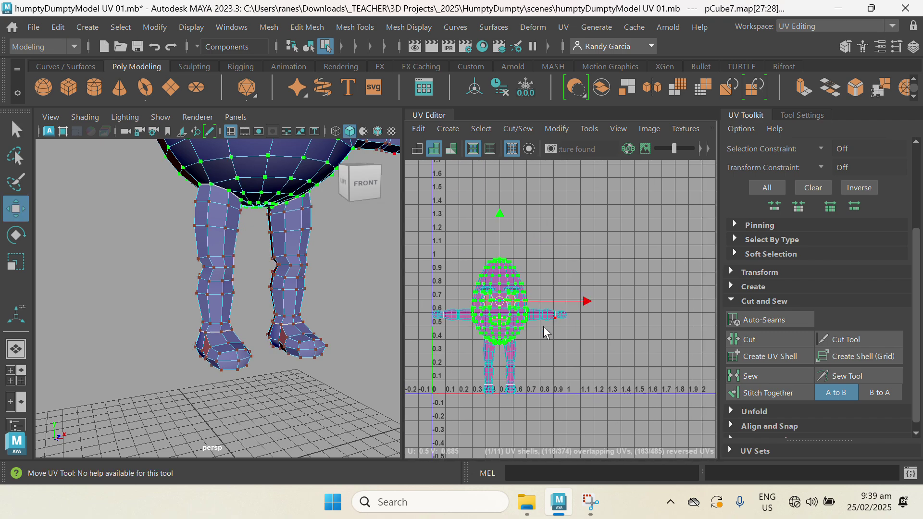
pyautogui.moveTo(497, 309); pyautogui.dragTo(647, 284)
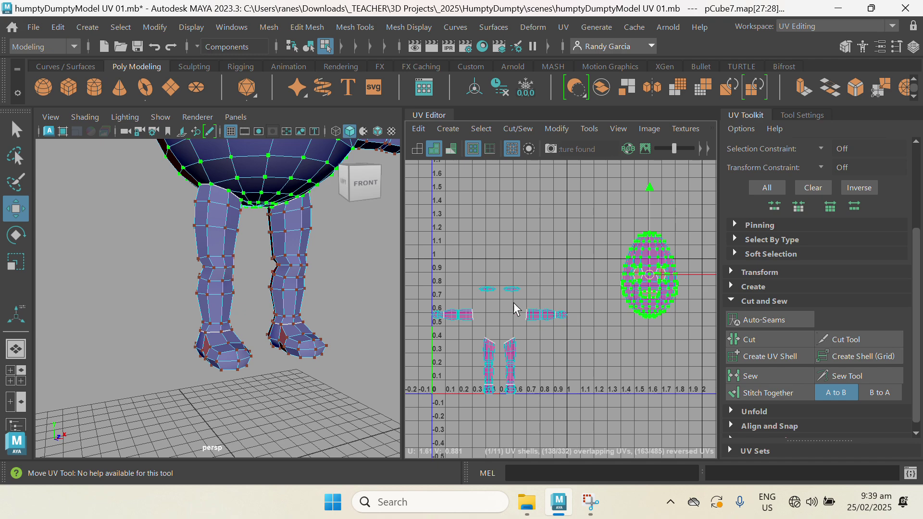
# Step: Move the character's left arm UV shell directly below the body shell, to about U 1.63, V 0.42
pyautogui.scroll(3, 515, 300)
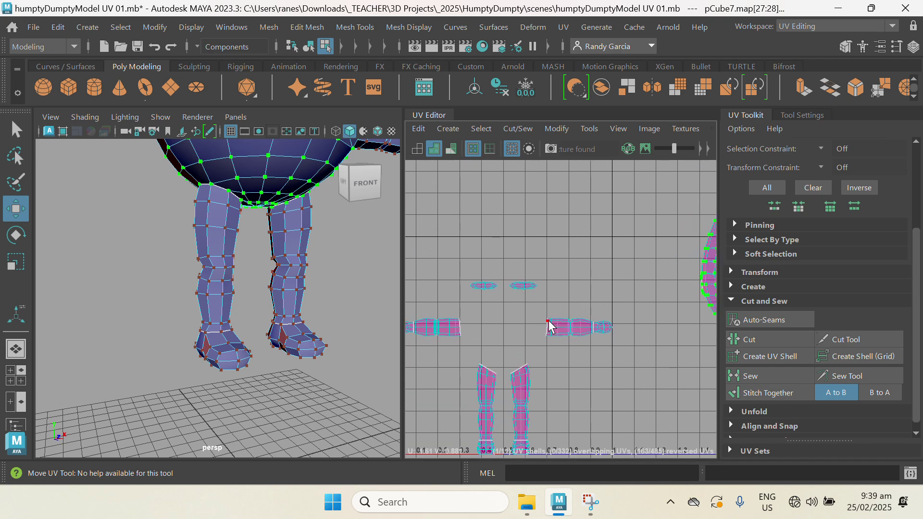
pyautogui.click(550, 327)
pyautogui.keyDown('alt'); pyautogui.moveTo(559, 340); pyautogui.dragTo(485, 330, button='middle'); pyautogui.keyUp('alt')
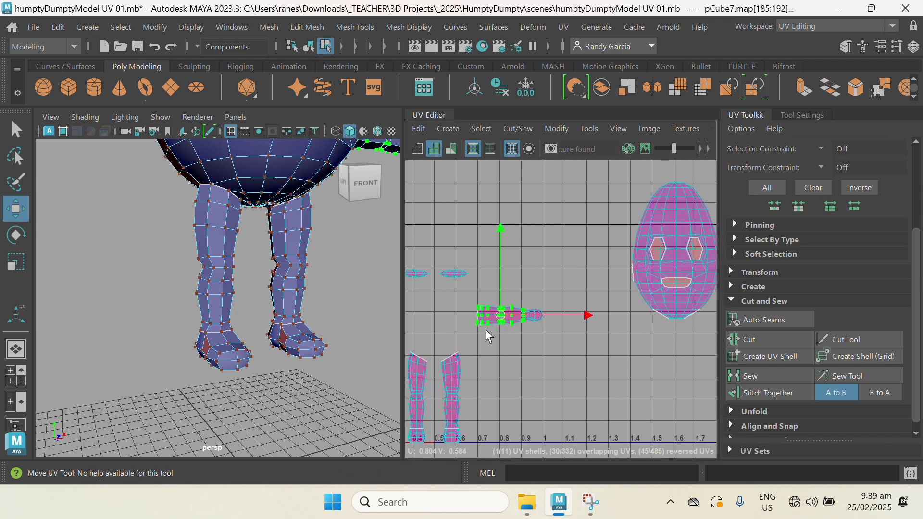
pyautogui.moveTo(501, 315); pyautogui.dragTo(682, 354)
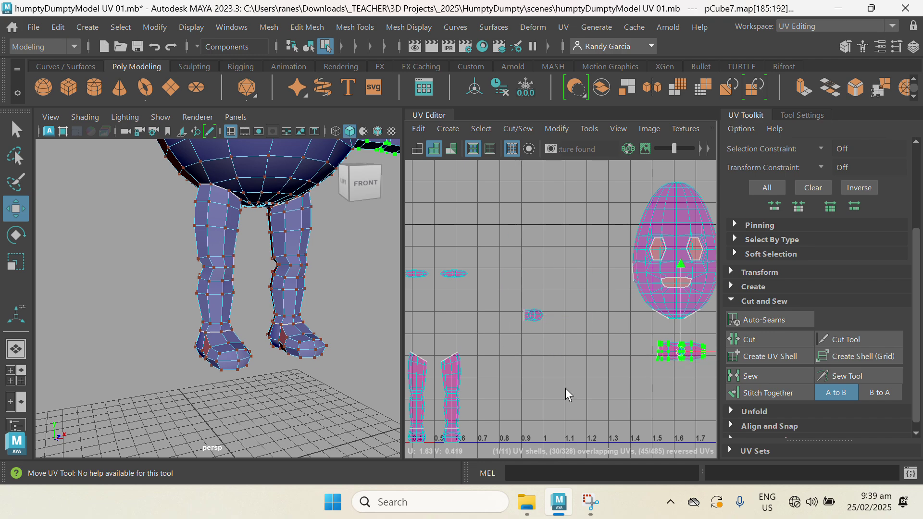
# Step: Move the character's right arm UV shell beneath the other arm shell, to about U 1.63, V 0.26
pyautogui.scroll(-2, 566, 388)
pyautogui.keyDown('alt'); pyautogui.moveTo(536, 353); pyautogui.dragTo(588, 349, button='middle'); pyautogui.keyUp('alt')
pyautogui.scroll(2, 515, 335)
pyautogui.click(465, 330)
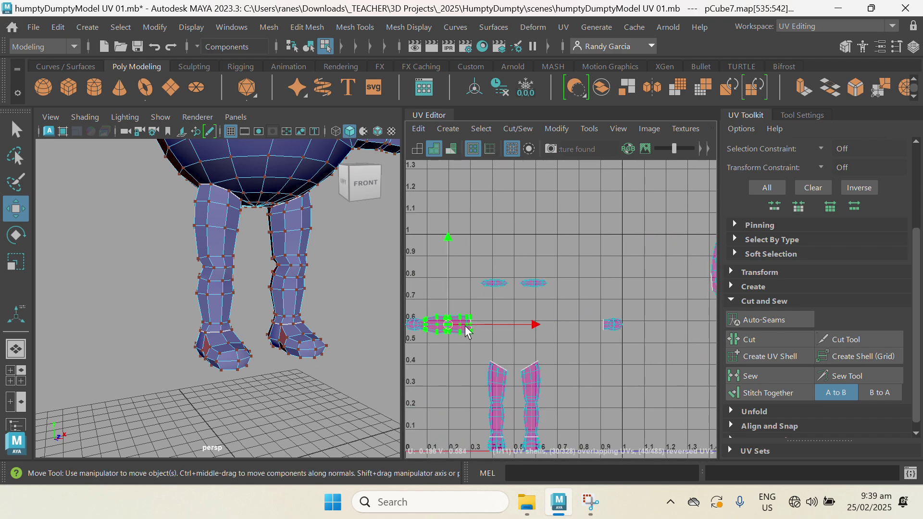
pyautogui.moveTo(456, 329); pyautogui.dragTo(650, 391)
pyautogui.scroll(-3, 605, 344)
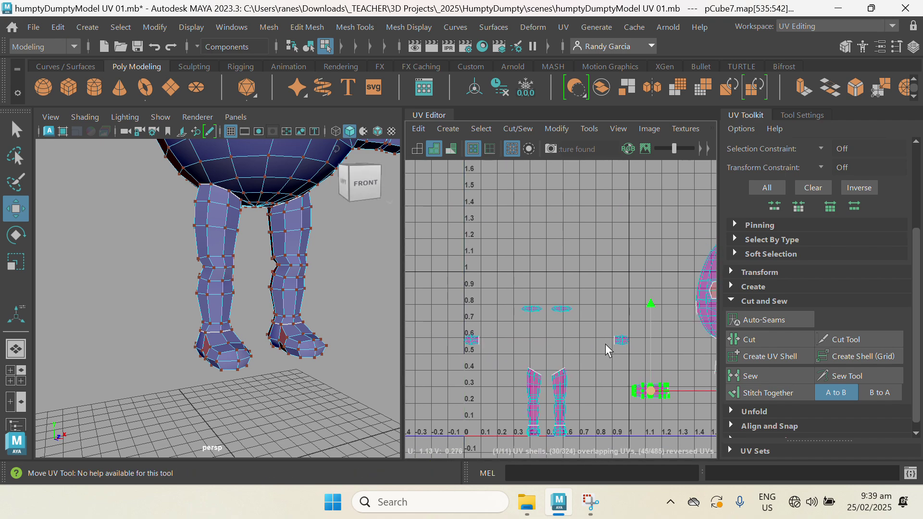
pyautogui.moveTo(583, 376); pyautogui.dragTo(666, 379)
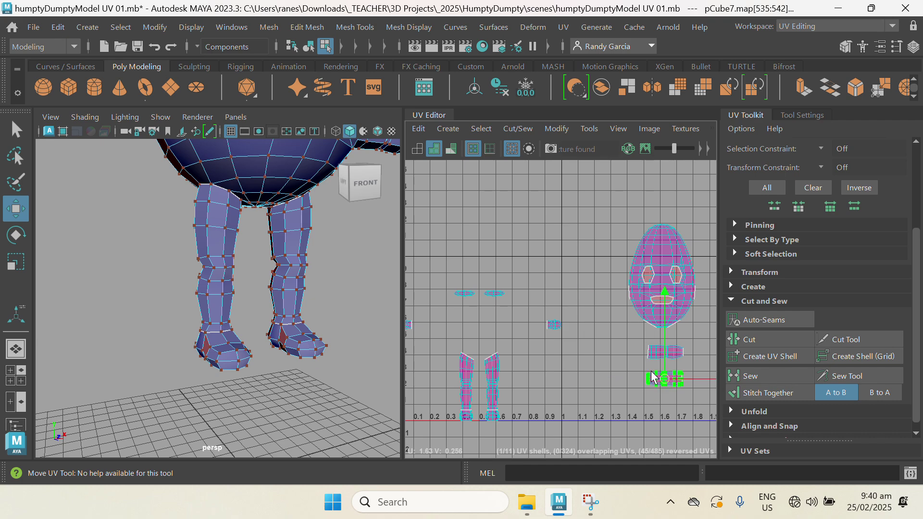
# Step: Move the two leg UV shells out of the 0–1 tile and place them side by side below the arm shells
pyautogui.keyDown('alt'); pyautogui.moveTo(529, 367); pyautogui.dragTo(564, 321, button='middle'); pyautogui.keyUp('alt')
pyautogui.scroll(1, 550, 333)
pyautogui.click(531, 331)
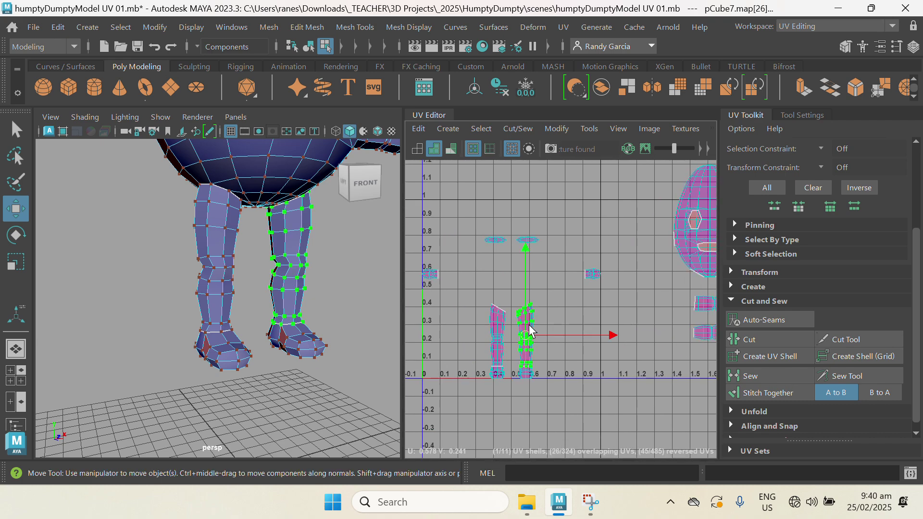
pyautogui.moveTo(526, 336); pyautogui.dragTo(699, 406)
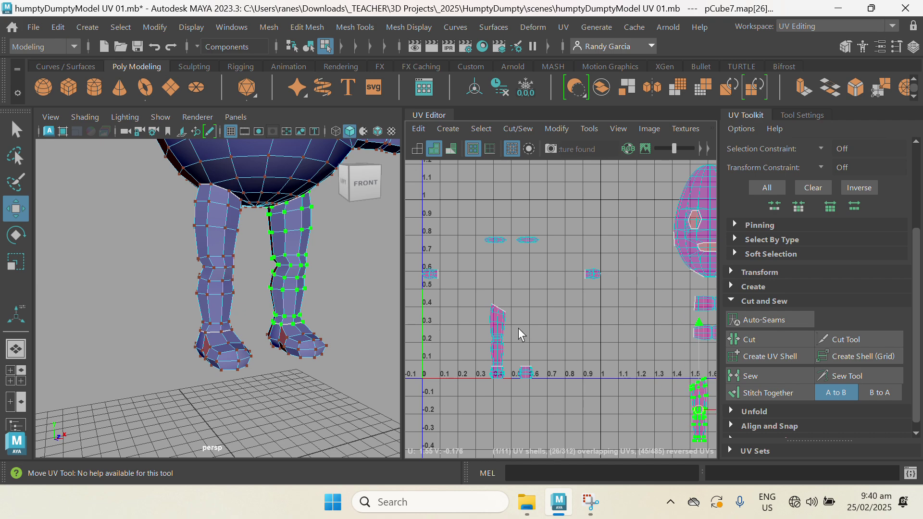
pyautogui.click(504, 334)
pyautogui.moveTo(504, 334); pyautogui.dragTo(678, 408)
# Step: Select both hand UV shells and move them together below the 0–1 tile, level with the leg shells
pyautogui.click(435, 276)
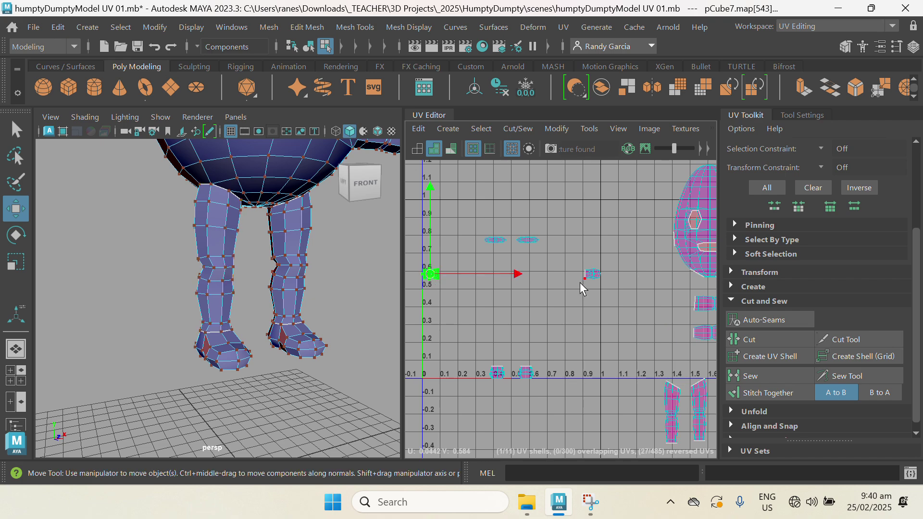
pyautogui.keyDown('shift'); pyautogui.click(593, 272); pyautogui.keyUp('shift')
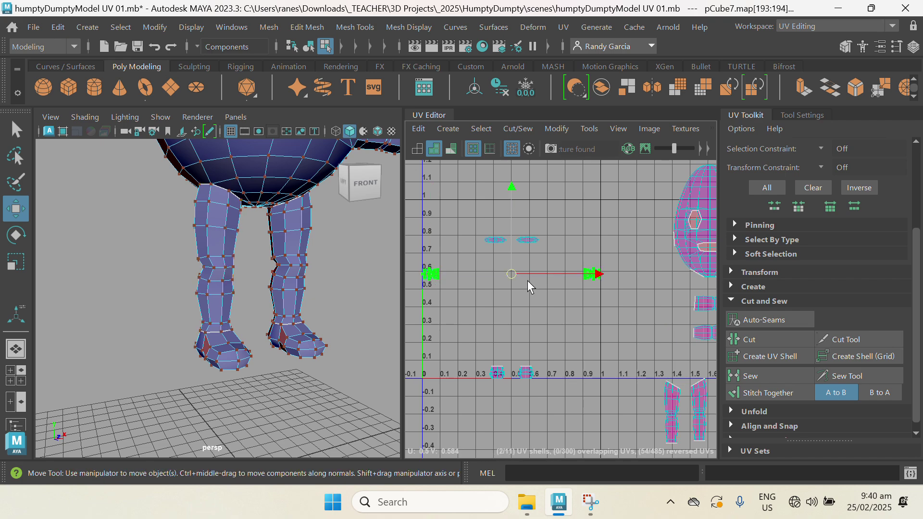
pyautogui.moveTo(514, 273); pyautogui.dragTo(559, 433)
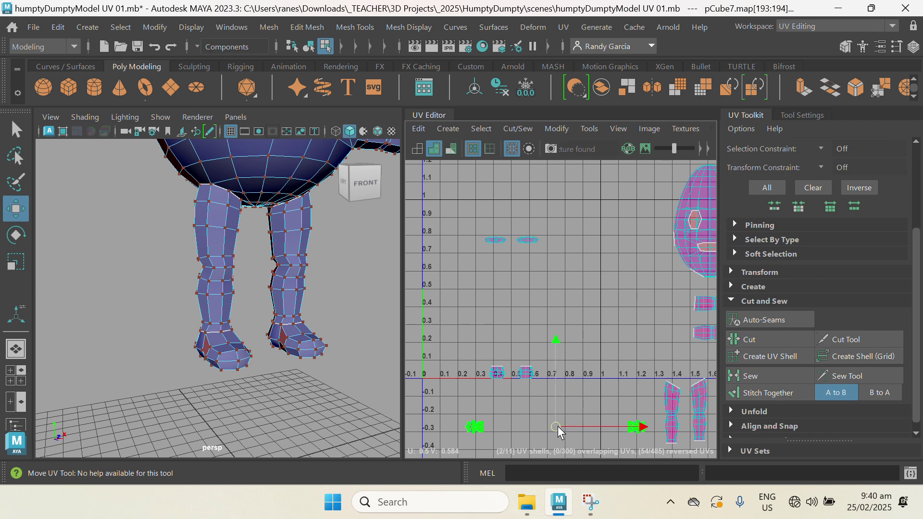
# Step: Select both foot UV shells and move them between the hand shells, centred at about U 0.75, V -0.29
pyautogui.click(496, 372)
pyautogui.press('q')
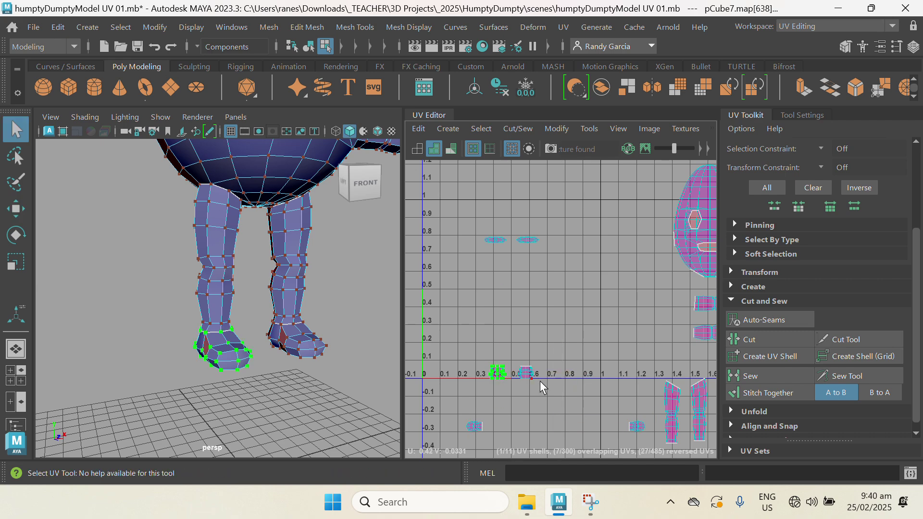
pyautogui.keyDown('shift'); pyautogui.click(528, 372); pyautogui.keyUp('shift')
pyautogui.press('w')
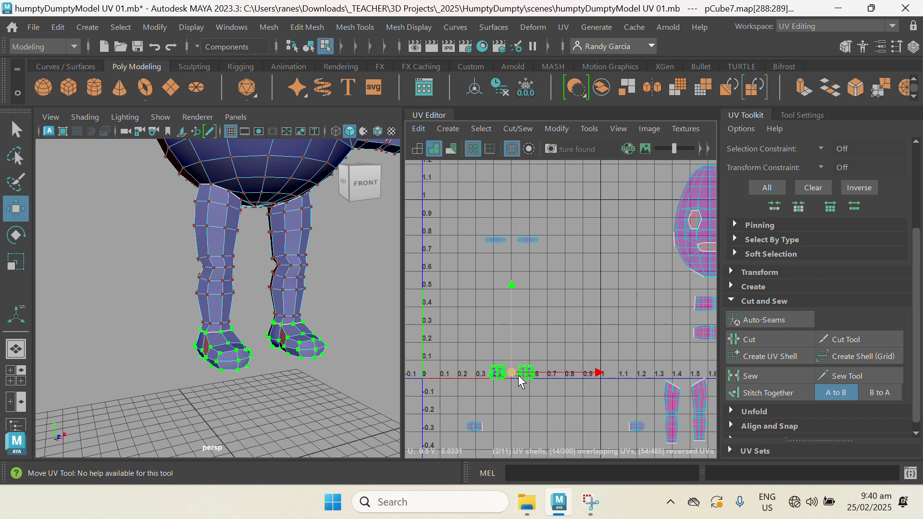
pyautogui.moveTo(512, 374); pyautogui.dragTo(559, 433)
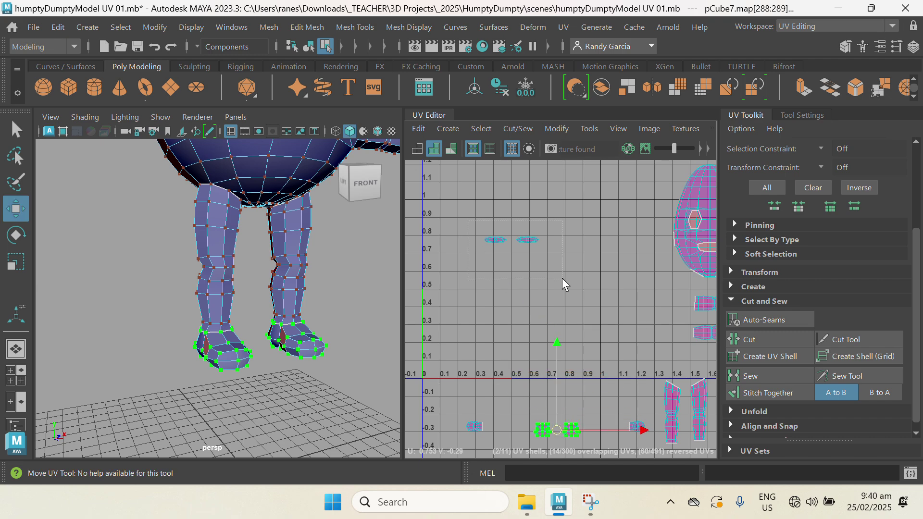
# Step: Select both eyebrow UV shells and move them just above the foot shells, to about U 0.71, V -0.12
pyautogui.moveTo(562, 279); pyautogui.dragTo(561, 278)
pyautogui.moveTo(516, 246); pyautogui.dragTo(556, 408)
pyautogui.scroll(-2, 568, 309)
pyautogui.scroll(-3, 267, 240)
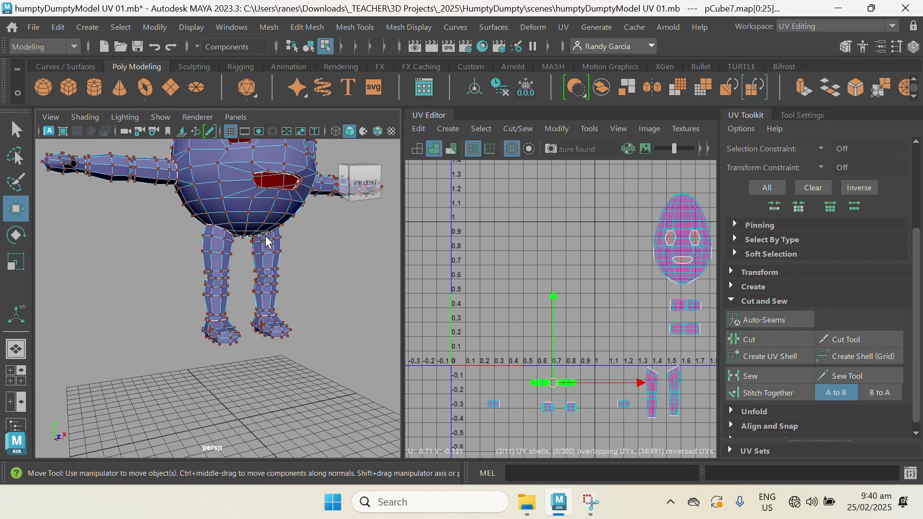
# Step: Select the vertical centre line of edges down the back of the body, from crown to underside, and cut the UVs along it
pyautogui.keyDown('alt'); pyautogui.moveTo(266, 241); pyautogui.dragTo(259, 316, button='middle'); pyautogui.keyUp('alt')
pyautogui.keyDown('alt'); pyautogui.moveTo(258, 315); pyautogui.dragTo(144, 310); pyautogui.keyUp('alt')
pyautogui.scroll(2, 556, 241)
pyautogui.keyDown('alt'); pyautogui.moveTo(574, 272); pyautogui.dragTo(456, 318, button='middle'); pyautogui.keyUp('alt')
pyautogui.scroll(2, 563, 308)
pyautogui.keyDown('alt'); pyautogui.moveTo(583, 295); pyautogui.dragTo(598, 328, button='middle'); pyautogui.keyUp('alt')
pyautogui.scroll(1, 616, 291)
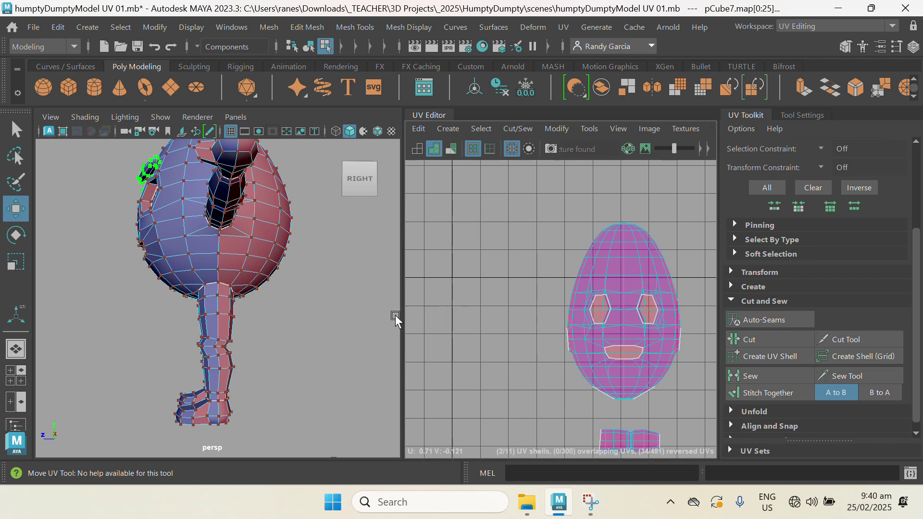
pyautogui.scroll(-3, 336, 310)
pyautogui.keyDown('alt'); pyautogui.moveTo(322, 298); pyautogui.dragTo(213, 284); pyautogui.keyUp('alt')
pyautogui.scroll(4, 226, 289)
pyautogui.keyDown('alt'); pyautogui.moveTo(234, 293); pyautogui.dragTo(250, 345, button='middle'); pyautogui.keyUp('alt')
pyautogui.scroll(1, 215, 248)
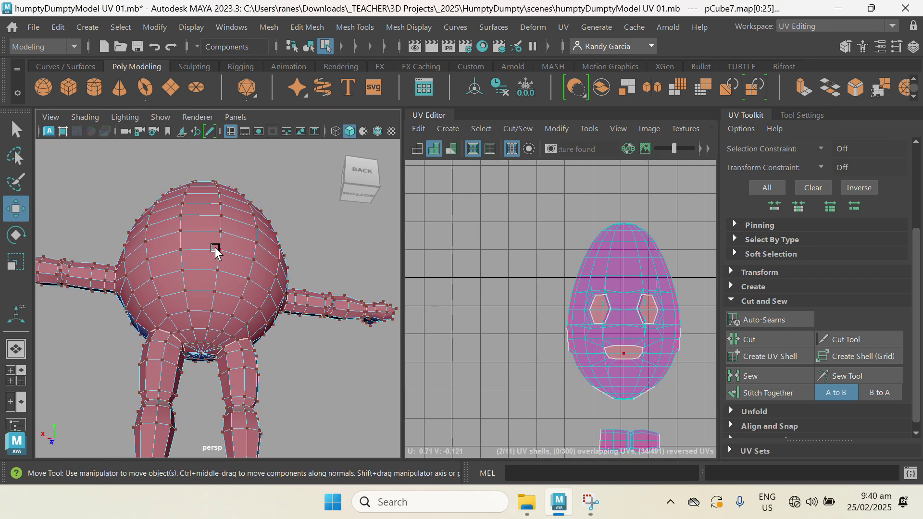
pyautogui.moveTo(215, 250); pyautogui.dragTo(210, 77, button='right')
pyautogui.keyDown('alt'); pyautogui.moveTo(205, 202); pyautogui.dragTo(231, 286); pyautogui.keyUp('alt')
pyautogui.keyDown('alt'); pyautogui.moveTo(230, 286); pyautogui.dragTo(245, 331, button='right'); pyautogui.keyUp('alt')
pyautogui.click(199, 354)
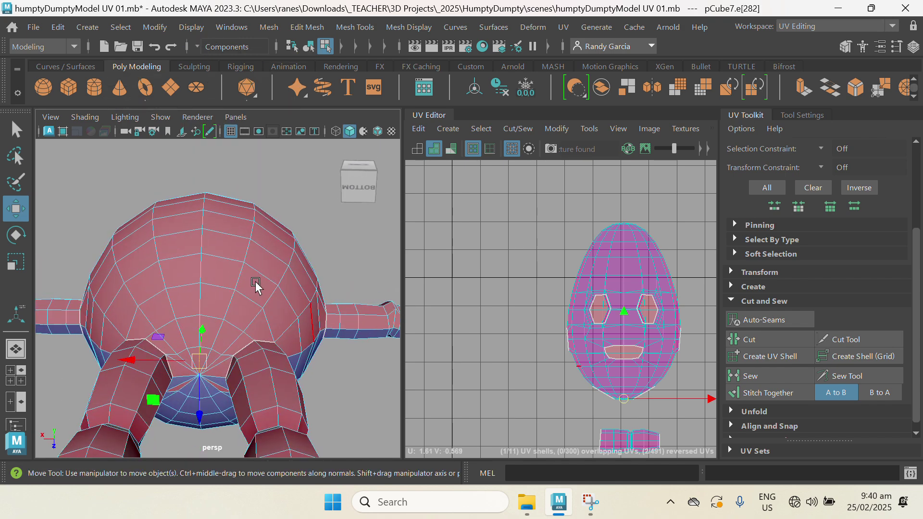
pyautogui.keyDown('alt'); pyautogui.moveTo(255, 281); pyautogui.dragTo(231, 305); pyautogui.keyUp('alt')
pyautogui.press('q')
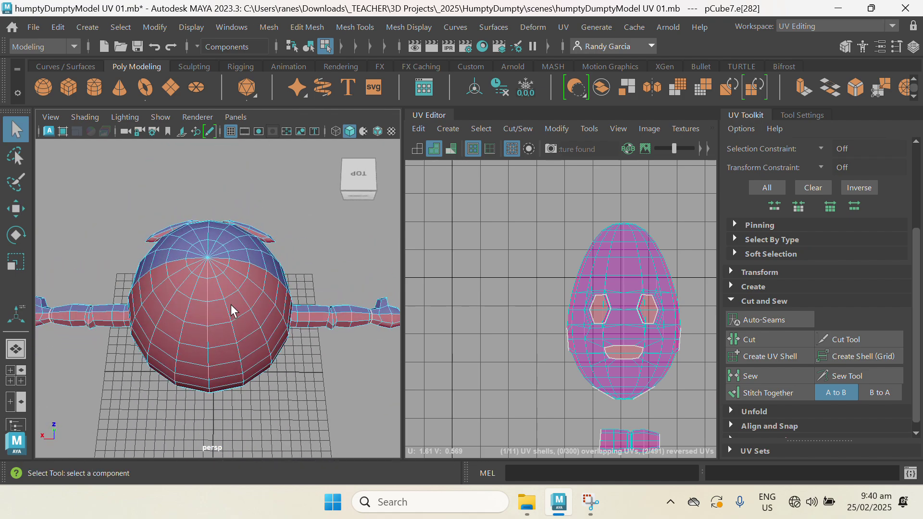
pyautogui.keyDown('alt'); pyautogui.moveTo(231, 304); pyautogui.dragTo(249, 316, button='right'); pyautogui.keyUp('alt')
pyautogui.keyDown('alt'); pyautogui.moveTo(249, 316); pyautogui.dragTo(286, 364, button='middle'); pyautogui.keyUp('alt')
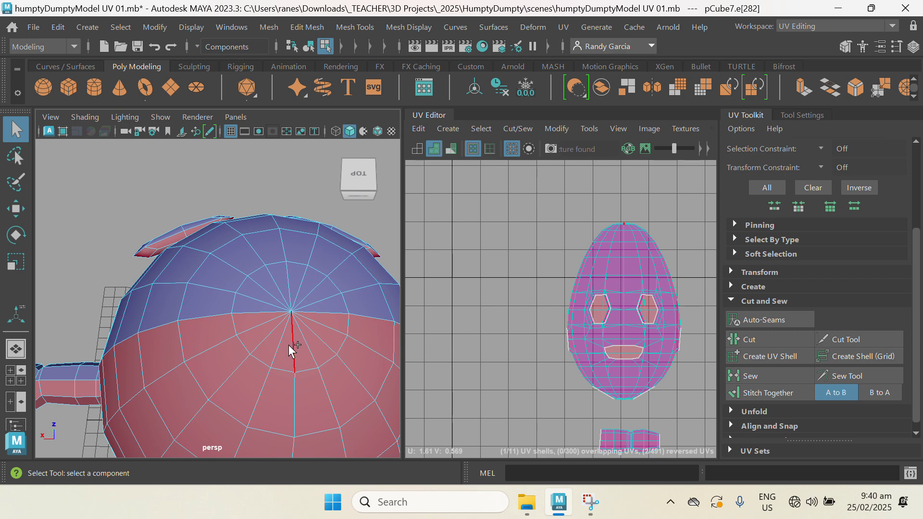
pyautogui.keyDown('shift'); pyautogui.doubleClick(288, 344); pyautogui.keyUp('shift')
pyautogui.keyDown('alt'); pyautogui.moveTo(318, 385); pyautogui.dragTo(272, 340, button='right'); pyautogui.keyUp('alt')
pyautogui.keyDown('alt'); pyautogui.moveTo(272, 340); pyautogui.dragTo(276, 285); pyautogui.keyUp('alt')
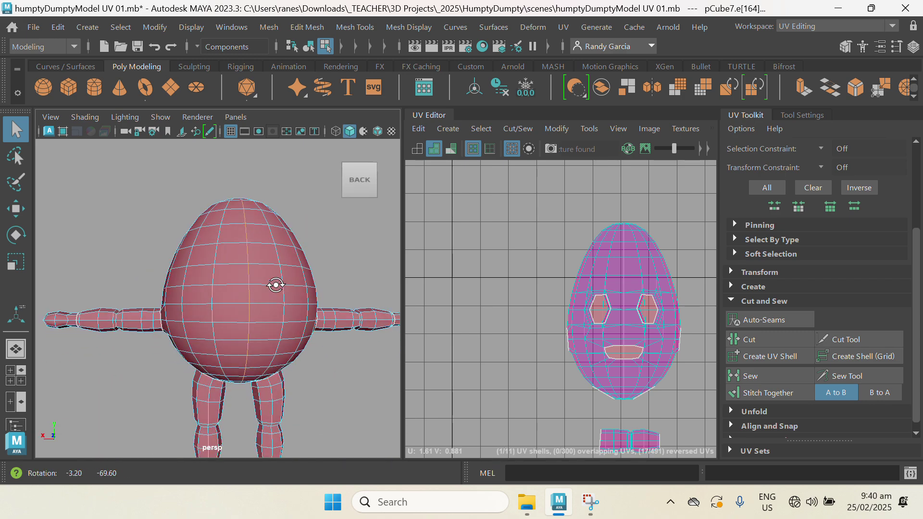
pyautogui.click(763, 338)
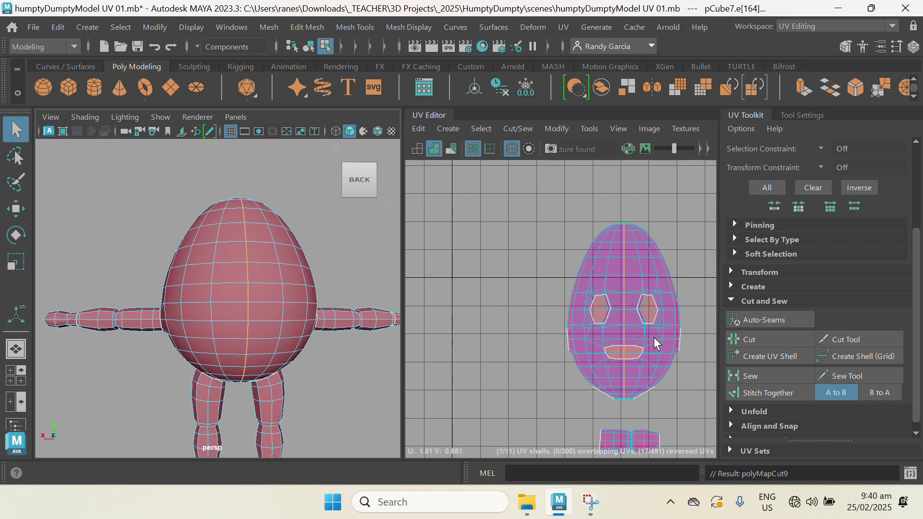
# Step: Select the whole body UV shell and unfold it
pyautogui.scroll(-3, 485, 264)
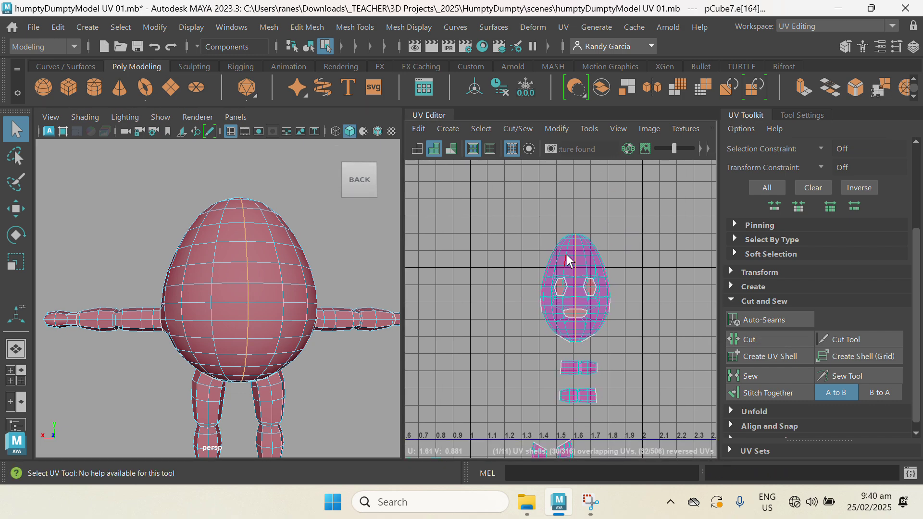
pyautogui.rightClick(579, 260)
pyautogui.moveTo(642, 261); pyautogui.dragTo(642, 260, button='right')
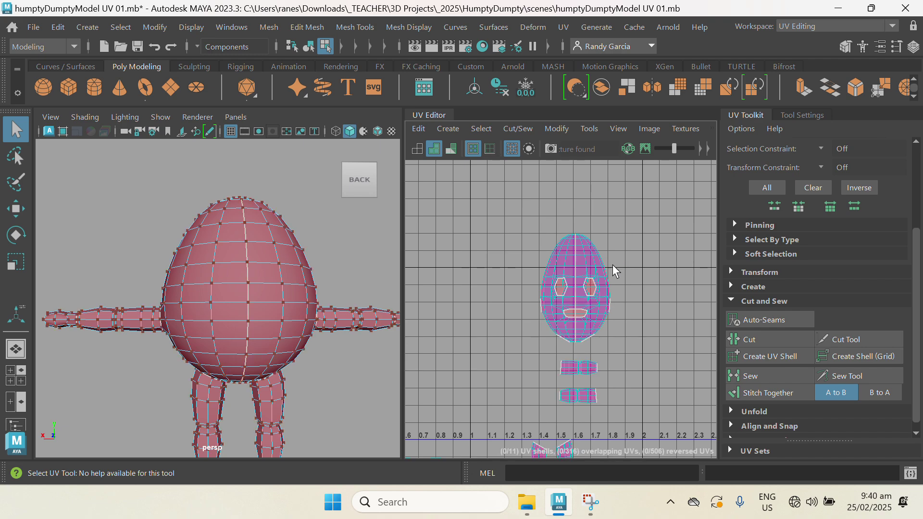
pyautogui.doubleClick(598, 269)
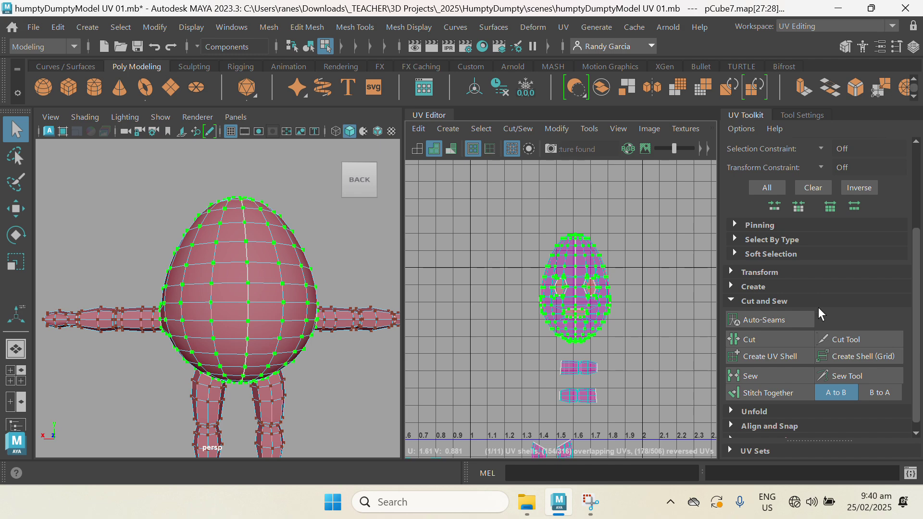
pyautogui.scroll(-1, 819, 307)
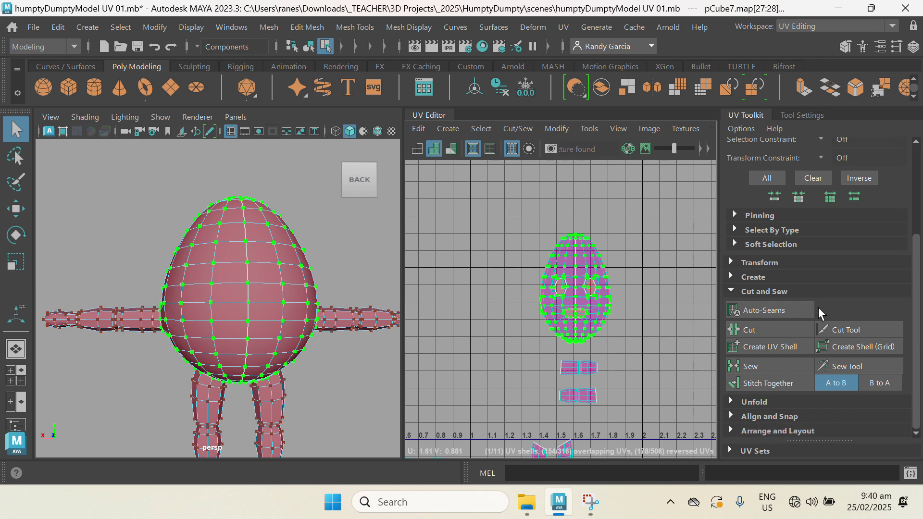
pyautogui.click(745, 402)
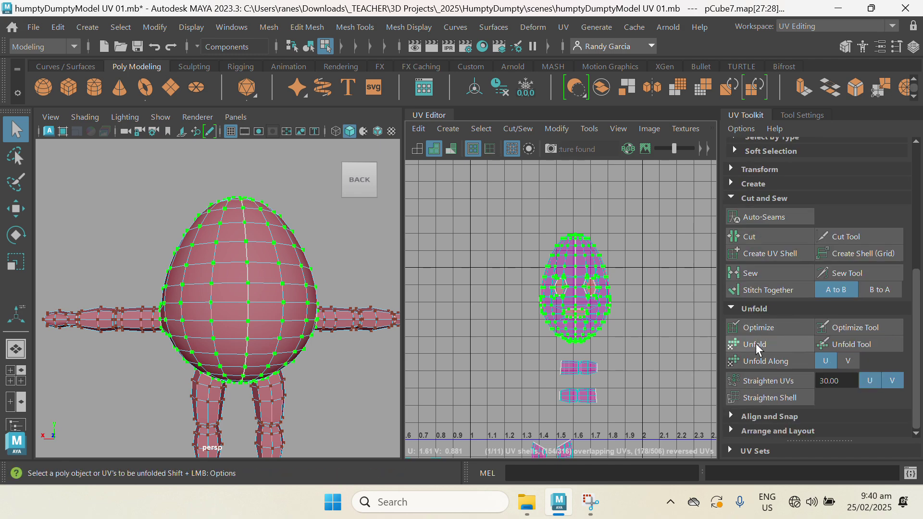
pyautogui.click(755, 343)
pyautogui.scroll(5, 587, 318)
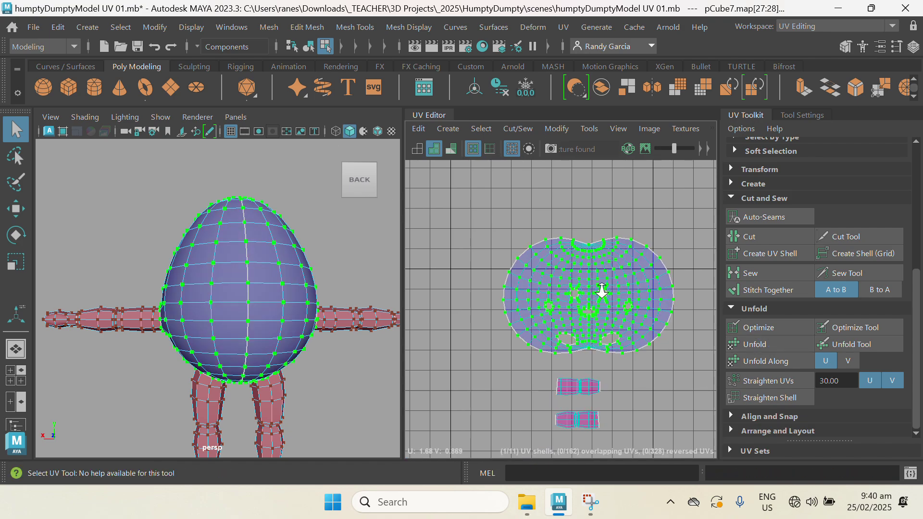
pyautogui.keyDown('alt'); pyautogui.moveTo(582, 340); pyautogui.dragTo(552, 269, button='middle'); pyautogui.keyUp('alt')
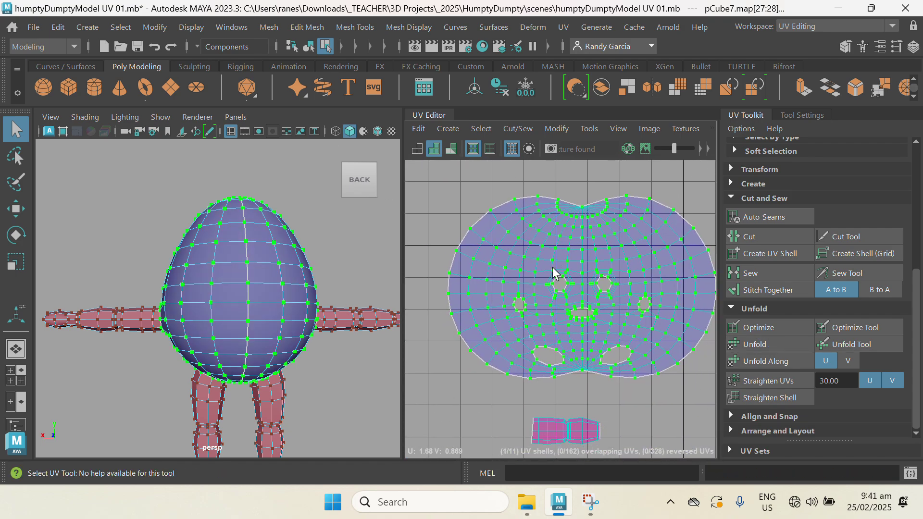
pyautogui.keyDown('alt'); pyautogui.moveTo(552, 269); pyautogui.dragTo(583, 377, button='right'); pyautogui.keyUp('alt')
pyautogui.scroll(-3, 584, 383)
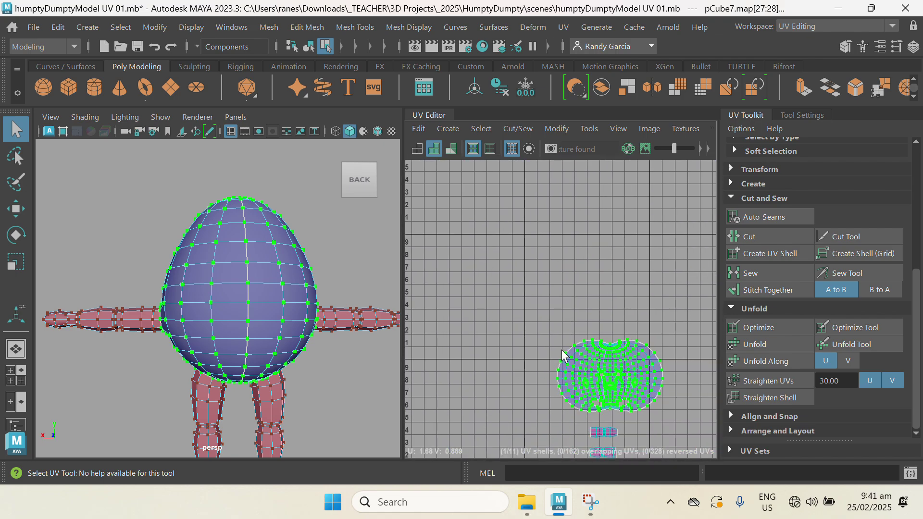
# Step: Select the line of edges along the underside of the character's left arm, from shoulder to wrist, and cut the UVs along it
pyautogui.keyDown('alt'); pyautogui.moveTo(239, 386); pyautogui.dragTo(326, 298); pyautogui.keyUp('alt')
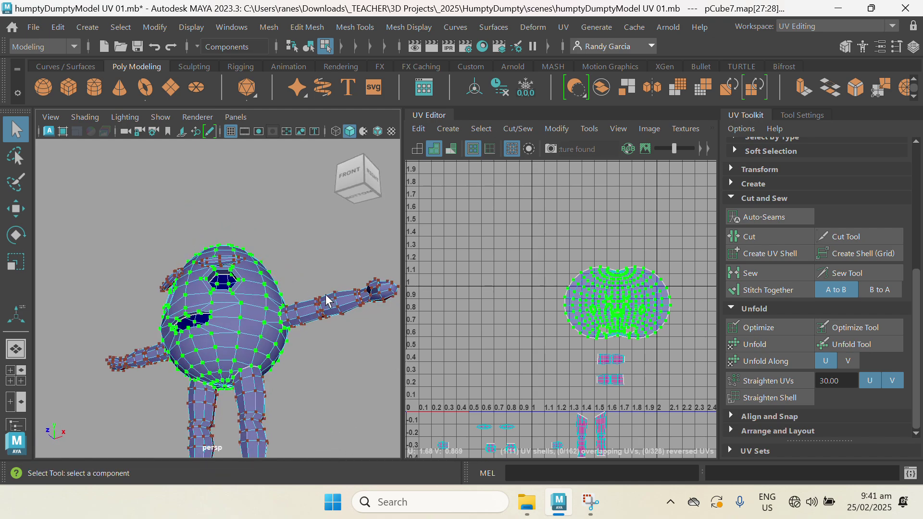
pyautogui.keyDown('alt'); pyautogui.moveTo(325, 298); pyautogui.dragTo(324, 344, button='right'); pyautogui.keyUp('alt')
pyautogui.keyDown('alt'); pyautogui.moveTo(324, 344); pyautogui.dragTo(246, 351, button='middle'); pyautogui.keyUp('alt')
pyautogui.keyDown('alt'); pyautogui.moveTo(246, 351); pyautogui.dragTo(282, 330); pyautogui.keyUp('alt')
pyautogui.keyDown('alt'); pyautogui.moveTo(282, 329); pyautogui.dragTo(309, 371, button='right'); pyautogui.keyUp('alt')
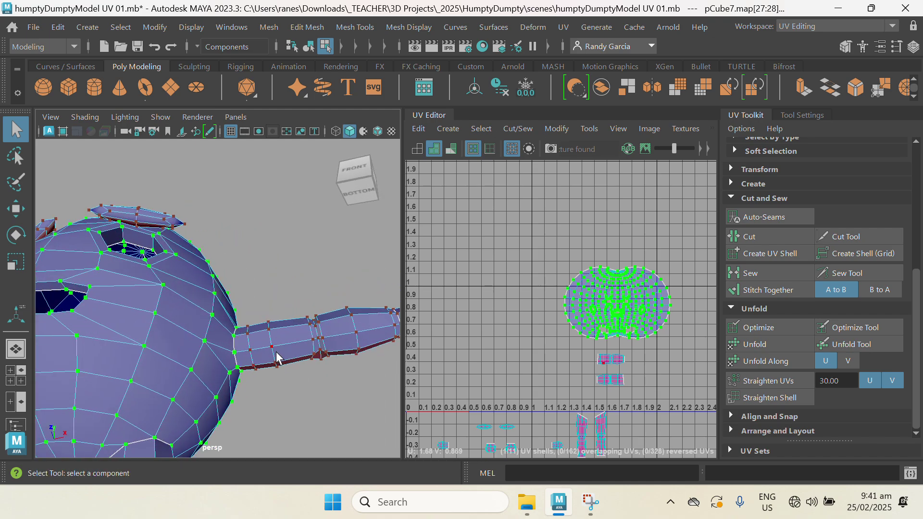
pyautogui.scroll(-3, 576, 379)
pyautogui.keyDown('alt'); pyautogui.moveTo(580, 371); pyautogui.dragTo(571, 284, button='middle'); pyautogui.keyUp('alt')
pyautogui.keyDown('alt'); pyautogui.moveTo(571, 281); pyautogui.dragTo(507, 457, button='right'); pyautogui.keyUp('alt')
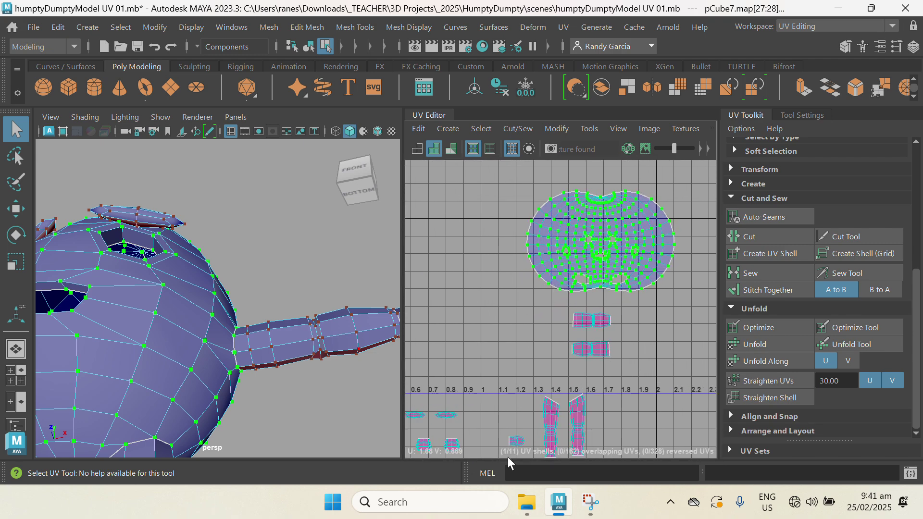
pyautogui.keyDown('alt'); pyautogui.moveTo(304, 362); pyautogui.dragTo(256, 355); pyautogui.keyUp('alt')
pyautogui.moveTo(261, 338); pyautogui.dragTo(246, 103, button='right')
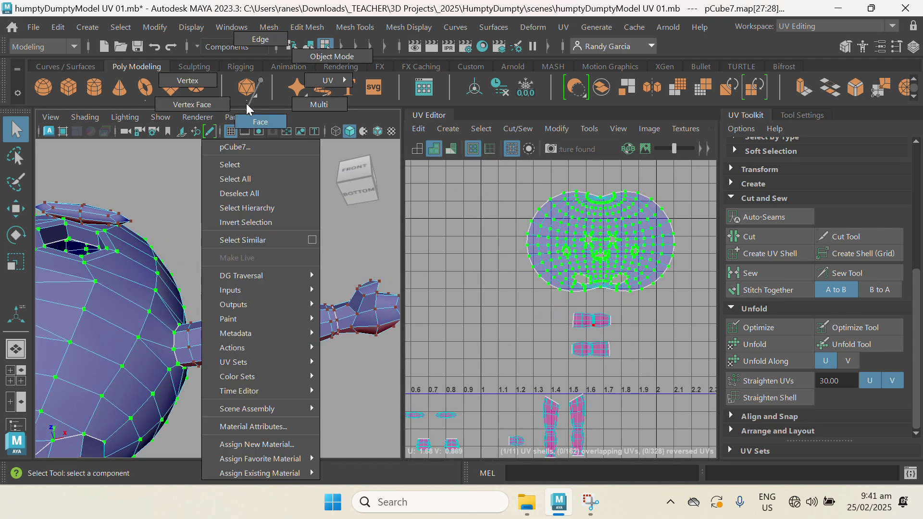
pyautogui.moveTo(252, 42); pyautogui.dragTo(252, 42, button='right')
pyautogui.keyDown('alt'); pyautogui.moveTo(251, 344); pyautogui.dragTo(195, 303); pyautogui.keyUp('alt')
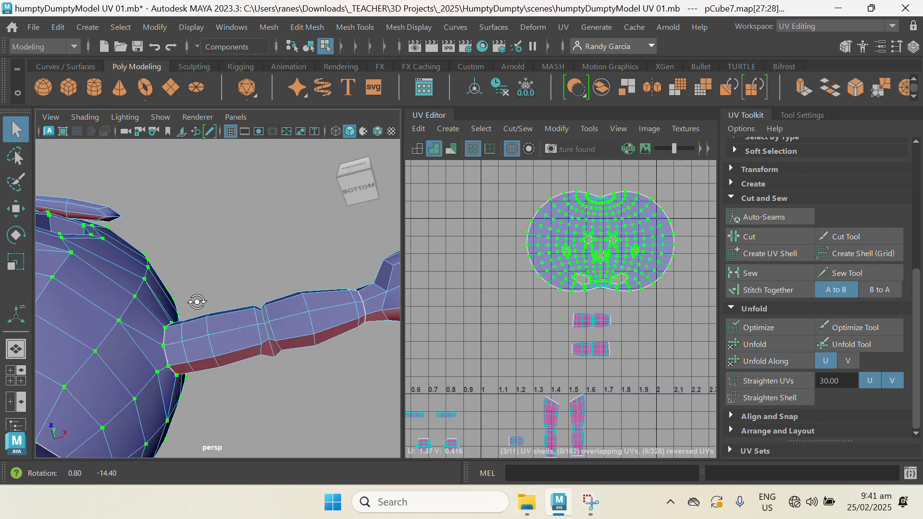
pyautogui.click(177, 369)
pyautogui.keyDown('alt'); pyautogui.moveTo(181, 366); pyautogui.dragTo(270, 351); pyautogui.keyUp('alt')
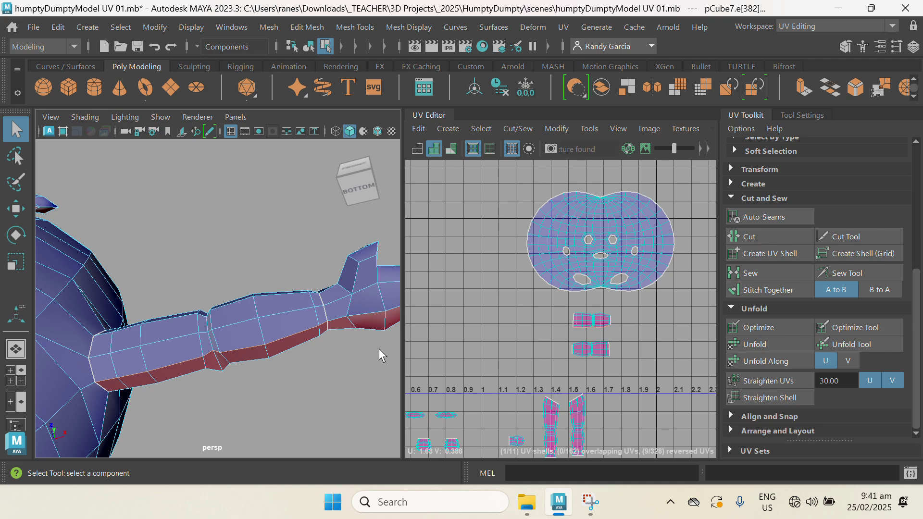
pyautogui.click(749, 237)
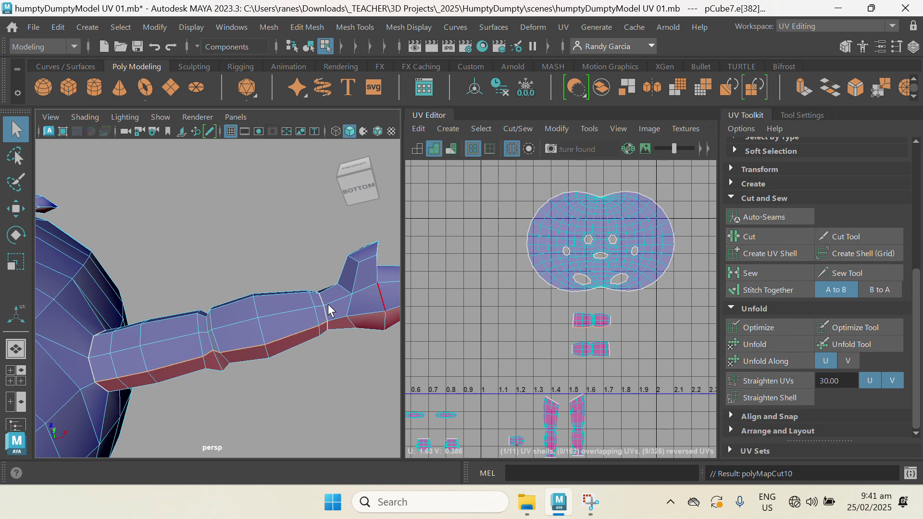
# Step: Select the matching underside edge line on the character's right arm, from shoulder to wrist, and cut the UVs along it
pyautogui.keyDown('alt'); pyautogui.moveTo(215, 370); pyautogui.dragTo(433, 324, button='middle'); pyautogui.keyUp('alt')
pyautogui.keyDown('alt'); pyautogui.moveTo(133, 331); pyautogui.dragTo(362, 302, button='middle'); pyautogui.keyUp('alt')
pyautogui.keyDown('alt'); pyautogui.moveTo(231, 331); pyautogui.dragTo(307, 229, button='middle'); pyautogui.keyUp('alt')
pyautogui.keyDown('alt'); pyautogui.moveTo(288, 250); pyautogui.dragTo(314, 263, button='right'); pyautogui.keyUp('alt')
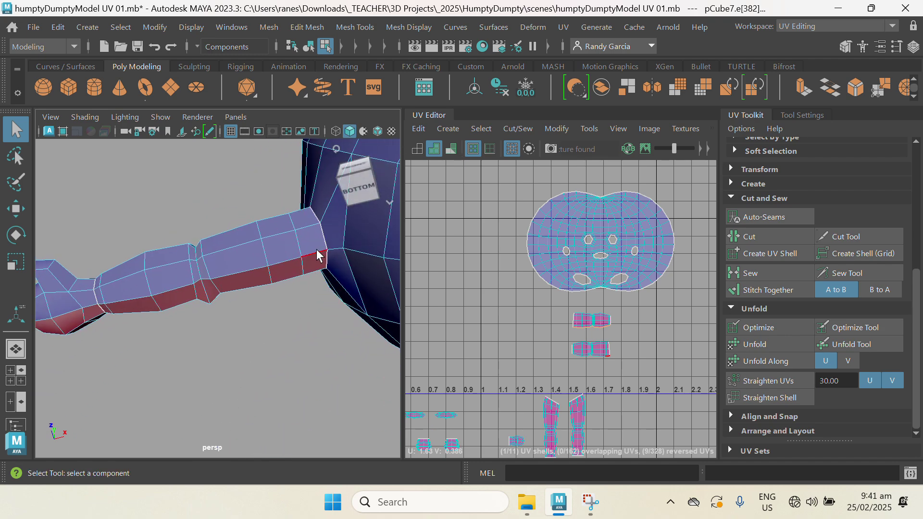
pyautogui.click(316, 250)
pyautogui.keyDown('alt'); pyautogui.moveTo(265, 337); pyautogui.dragTo(276, 345, button='middle'); pyautogui.keyUp('alt')
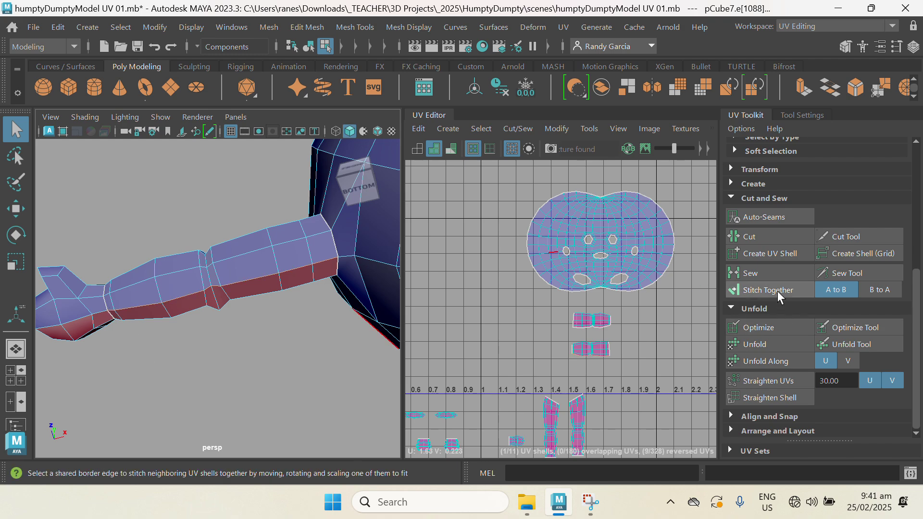
pyautogui.click(762, 238)
# Step: Select the character's left arm UV shell, the upper of the two arm shells, and unfold it
pyautogui.keyDown('alt'); pyautogui.moveTo(356, 351); pyautogui.dragTo(292, 302, button='right'); pyautogui.keyUp('alt')
pyautogui.keyDown('alt'); pyautogui.moveTo(377, 385); pyautogui.dragTo(336, 339, button='right'); pyautogui.keyUp('alt')
pyautogui.scroll(6, 525, 336)
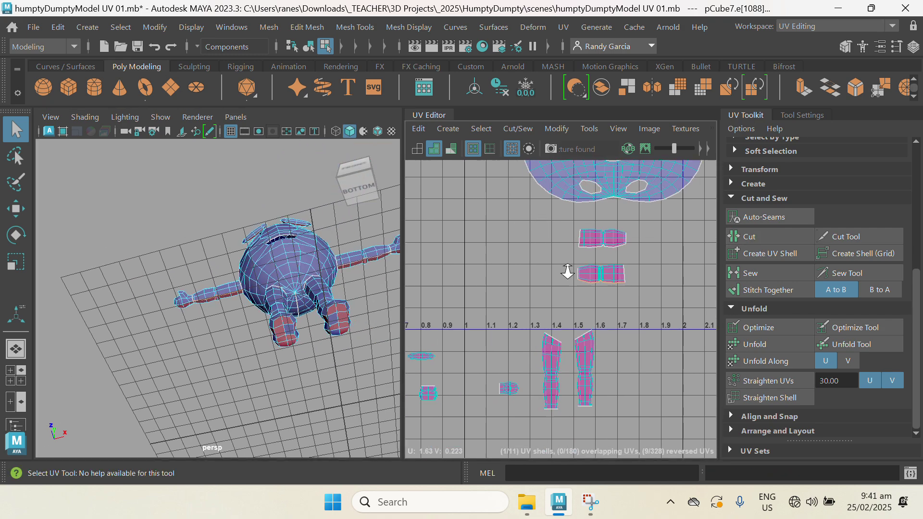
pyautogui.moveTo(583, 259); pyautogui.dragTo(642, 257, button='right')
pyautogui.doubleClick(566, 259)
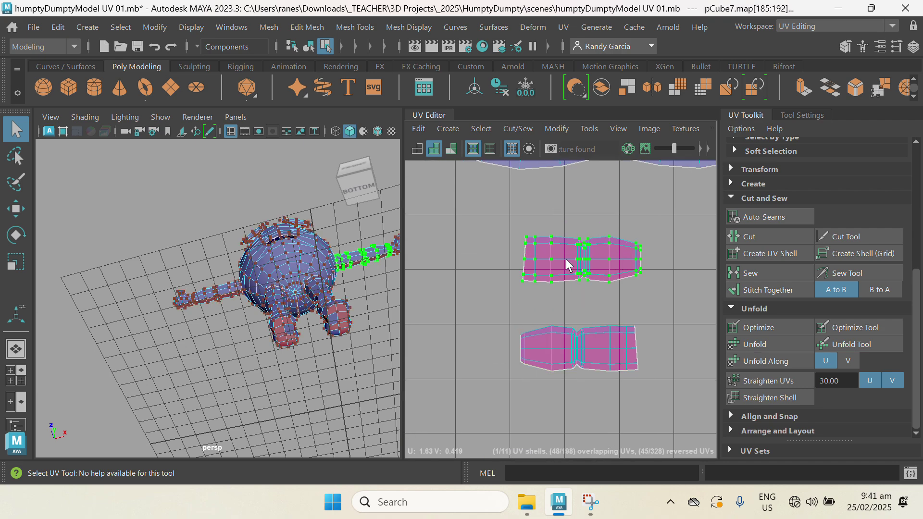
pyautogui.click(770, 348)
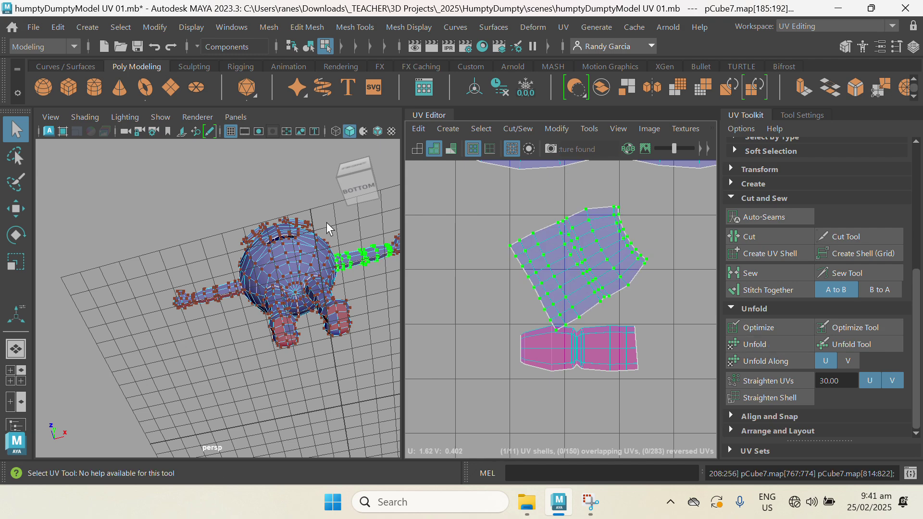
# Step: Hide the viewport grid, and select and unfold the character's right arm UV shell
pyautogui.click(231, 130)
pyautogui.moveTo(619, 349); pyautogui.dragTo(696, 284, button='right')
pyautogui.doubleClick(610, 351)
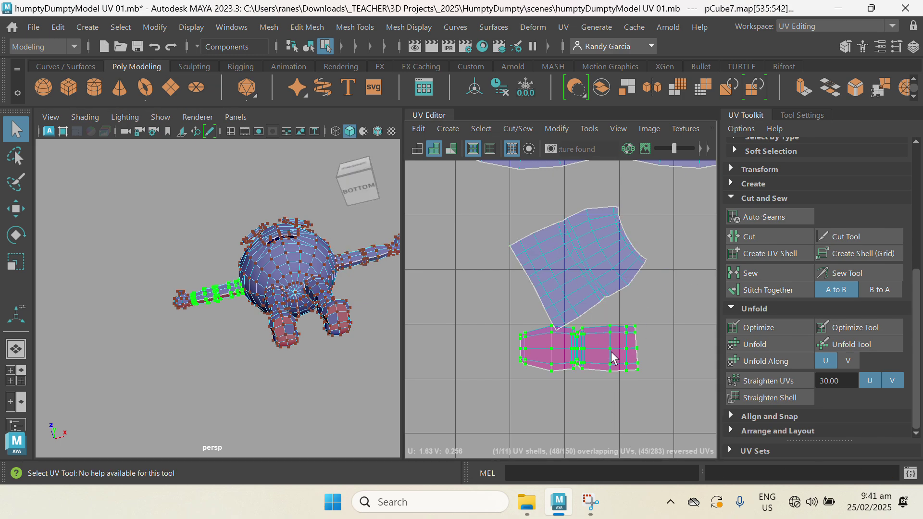
pyautogui.click(745, 344)
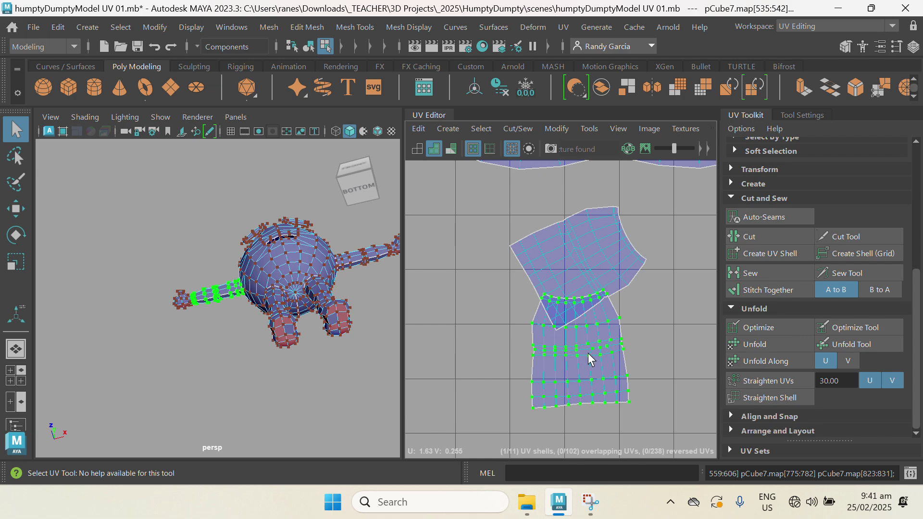
# Step: Rotate both unfolded arm shells so their lengths run horizontally, and shift the upper one clear of the lower one
pyautogui.scroll(-3, 591, 360)
pyautogui.press('e')
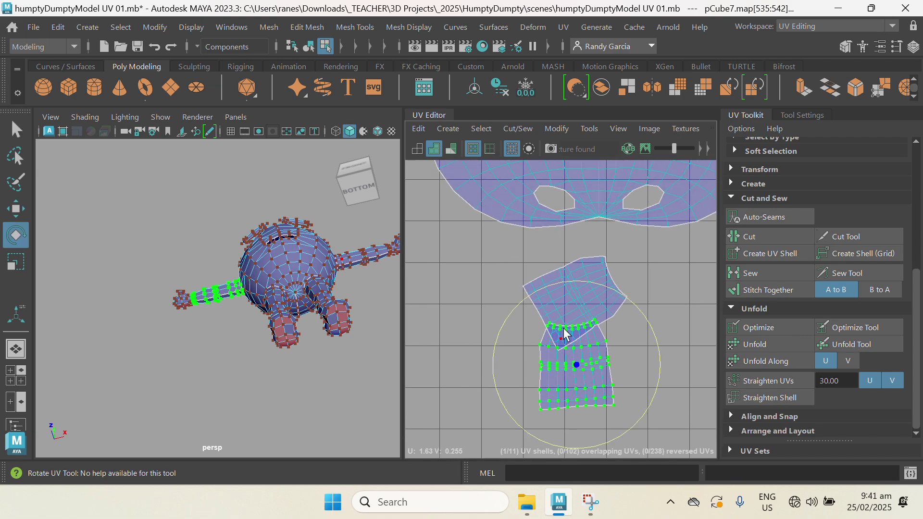
pyautogui.moveTo(546, 287); pyautogui.dragTo(486, 399)
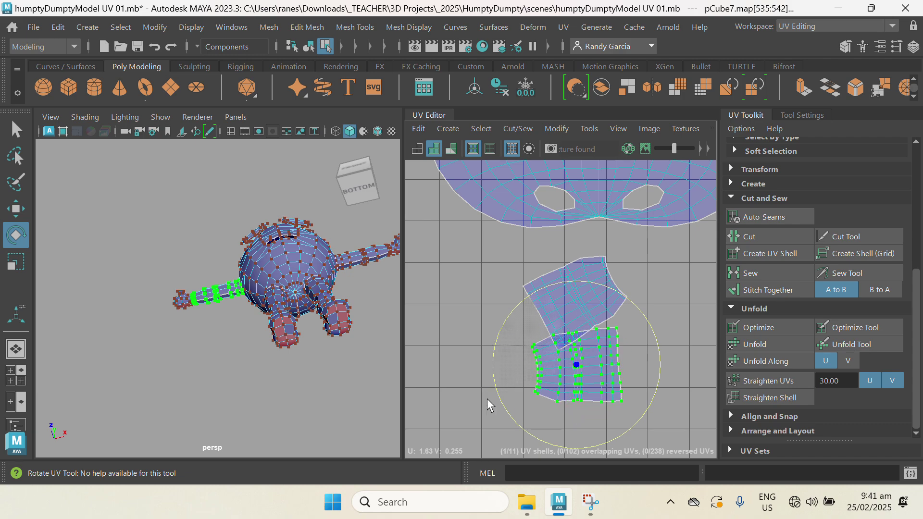
pyautogui.click(592, 269)
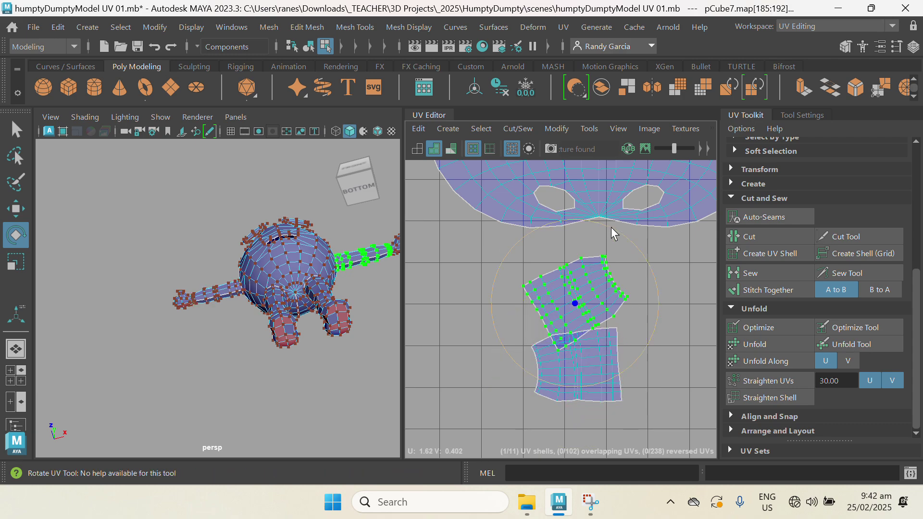
pyautogui.moveTo(610, 227); pyautogui.dragTo(634, 254)
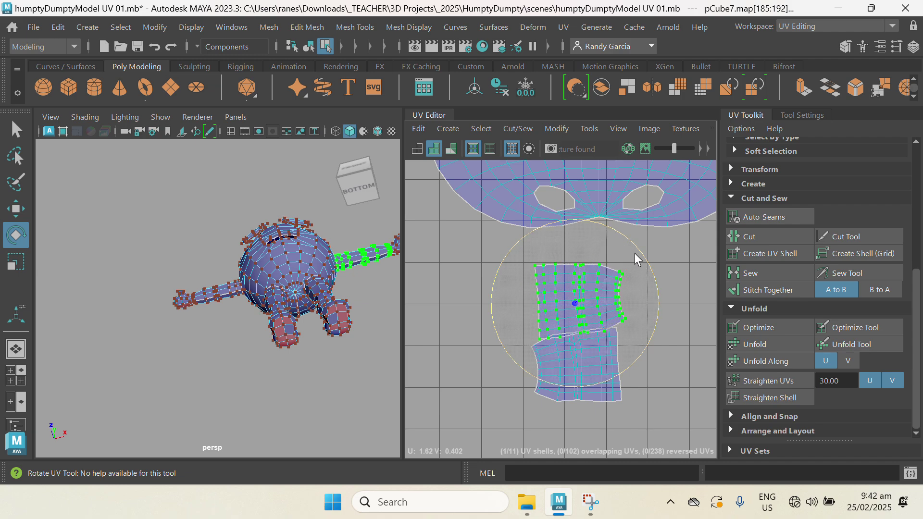
pyautogui.press('w')
pyautogui.moveTo(576, 304); pyautogui.dragTo(568, 294)
pyautogui.scroll(-2, 604, 336)
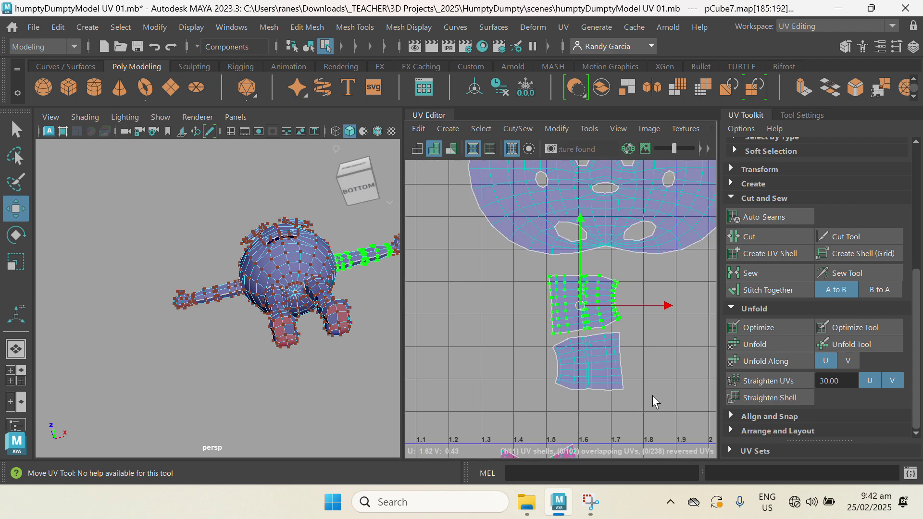
# Step: Select both arm UV shells and move them together beside the body shell, to about U 2.29, V 0.93
pyautogui.moveTo(524, 281); pyautogui.dragTo(515, 270)
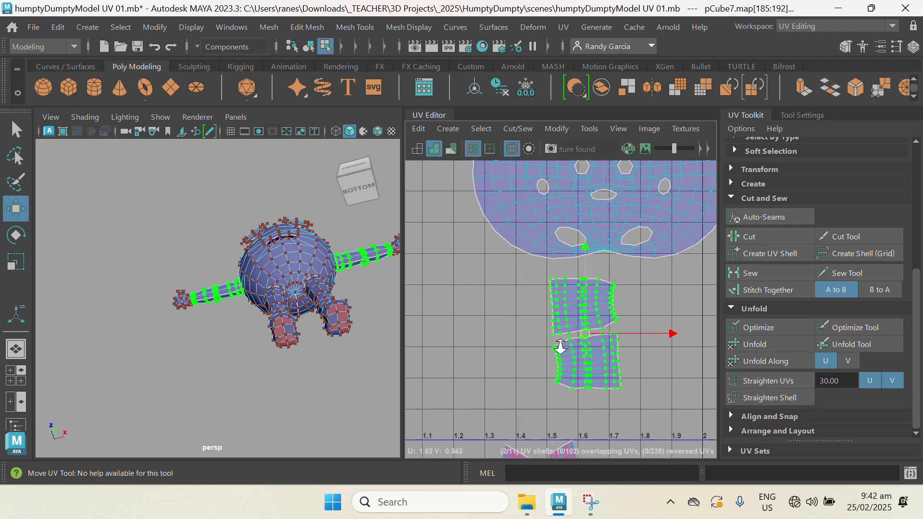
pyautogui.scroll(-2, 559, 344)
pyautogui.keyDown('alt'); pyautogui.moveTo(551, 306); pyautogui.dragTo(500, 319, button='middle'); pyautogui.keyUp('alt')
pyautogui.moveTo(523, 355); pyautogui.dragTo(671, 238)
pyautogui.scroll(-2, 557, 322)
pyautogui.keyDown('alt'); pyautogui.moveTo(558, 369); pyautogui.dragTo(619, 242, button='middle'); pyautogui.keyUp('alt')
# Step: Select the edges running down the inner side of the character's left leg from hip to ankle and cut them as a UV seam
pyautogui.scroll(4, 619, 243)
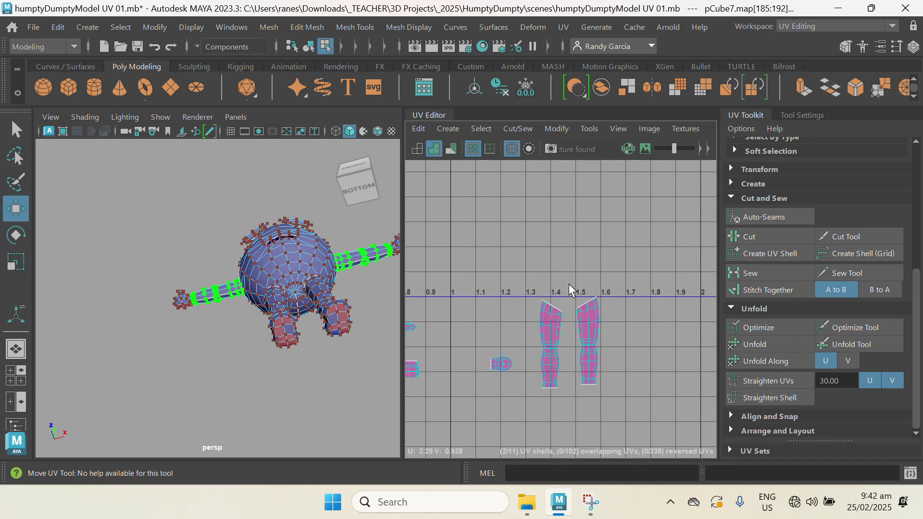
pyautogui.keyDown('alt'); pyautogui.moveTo(590, 338); pyautogui.dragTo(617, 296, button='middle'); pyautogui.keyUp('alt')
pyautogui.scroll(5, 287, 342)
pyautogui.keyDown('alt'); pyautogui.moveTo(336, 381); pyautogui.dragTo(256, 396, button='middle'); pyautogui.keyUp('alt')
pyautogui.keyDown('alt'); pyautogui.moveTo(246, 267); pyautogui.dragTo(295, 290); pyautogui.keyUp('alt')
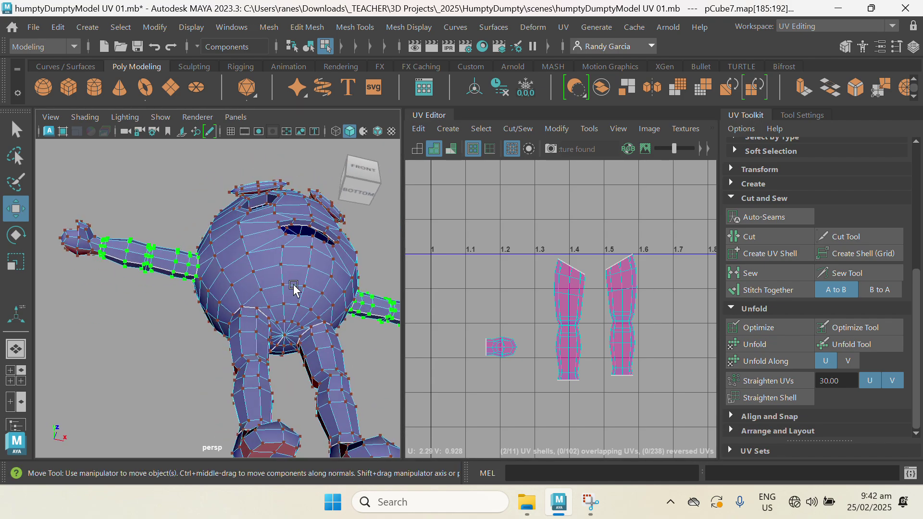
pyautogui.keyDown('alt'); pyautogui.moveTo(294, 291); pyautogui.dragTo(276, 212, button='middle'); pyautogui.keyUp('alt')
pyautogui.scroll(3, 283, 226)
pyautogui.keyDown('alt'); pyautogui.moveTo(309, 251); pyautogui.dragTo(308, 286); pyautogui.keyUp('alt')
pyautogui.keyDown('alt'); pyautogui.moveTo(307, 286); pyautogui.dragTo(243, 288, button='middle'); pyautogui.keyUp('alt')
pyautogui.scroll(2, 258, 301)
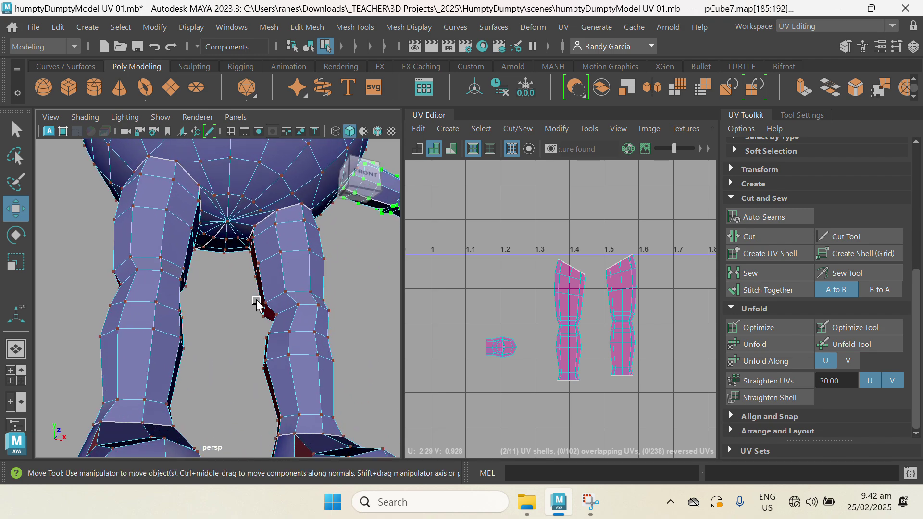
pyautogui.keyDown('alt'); pyautogui.moveTo(257, 301); pyautogui.dragTo(272, 323); pyautogui.keyUp('alt')
pyautogui.keyDown('alt'); pyautogui.moveTo(272, 323); pyautogui.dragTo(276, 288, button='middle'); pyautogui.keyUp('alt')
pyautogui.scroll(2, 276, 288)
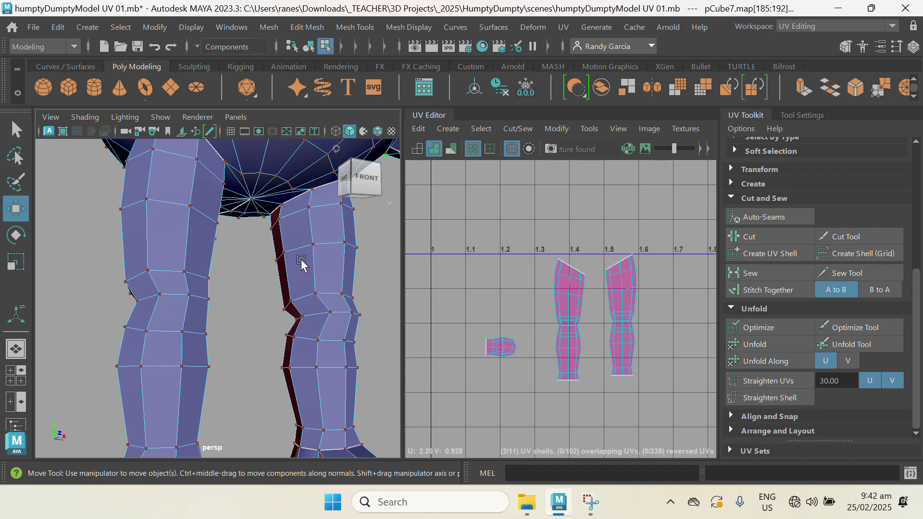
pyautogui.moveTo(302, 264); pyautogui.dragTo(308, 54, button='right')
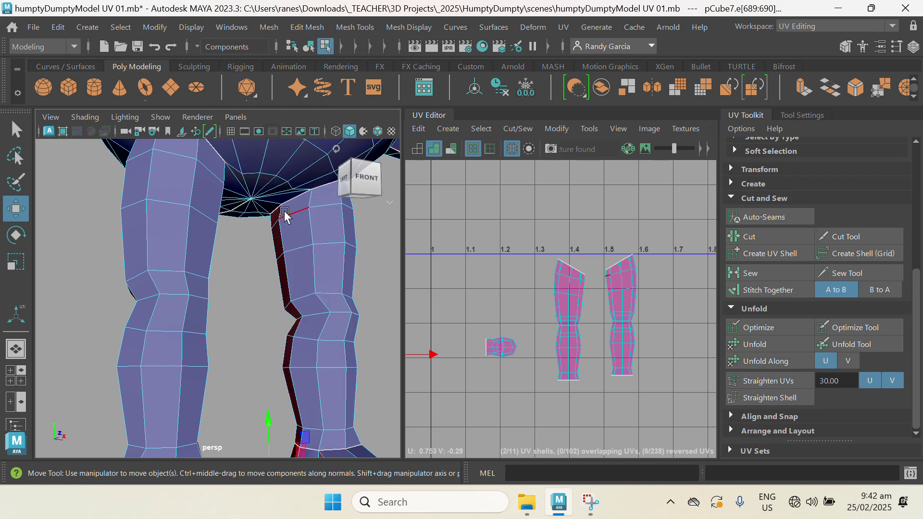
pyautogui.click(334, 300)
pyautogui.keyDown('alt'); pyautogui.moveTo(322, 361); pyautogui.dragTo(325, 278, button='middle'); pyautogui.keyUp('alt')
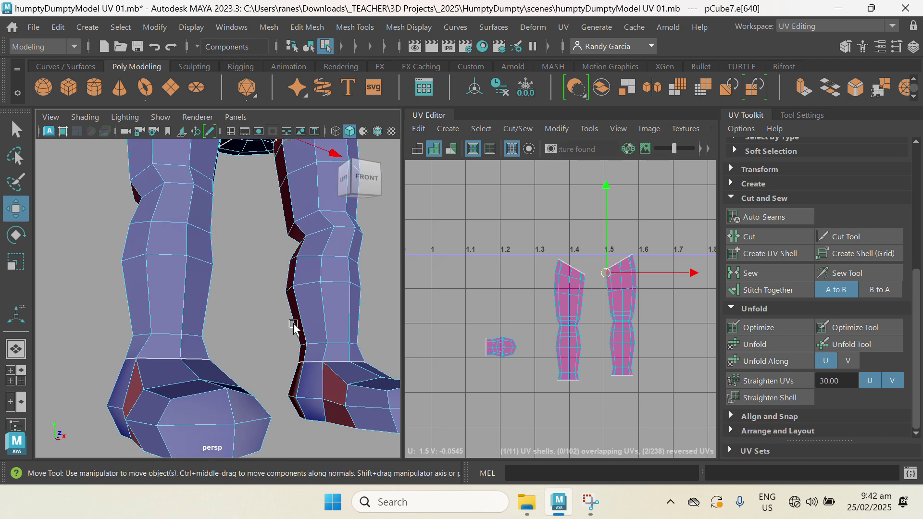
pyautogui.click(308, 353)
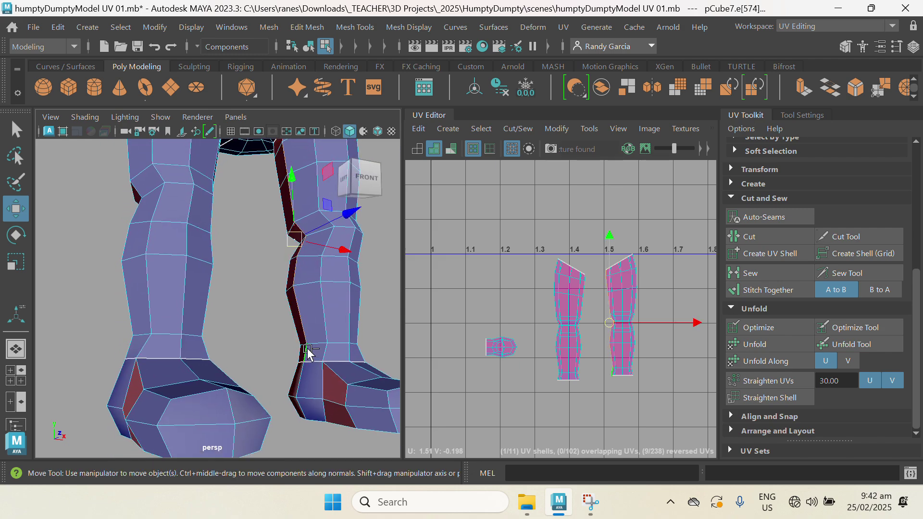
pyautogui.click(754, 237)
# Step: Cut a matching UV seam along the inner-side edges of the character's right leg, from hip to ankle
pyautogui.keyDown('alt'); pyautogui.moveTo(277, 337); pyautogui.dragTo(154, 337); pyautogui.keyUp('alt')
pyautogui.keyDown('alt'); pyautogui.moveTo(140, 297); pyautogui.dragTo(241, 241, button='middle'); pyautogui.keyUp('alt')
pyautogui.scroll(-3, 194, 237)
pyautogui.scroll(3, 194, 241)
pyautogui.keyDown('alt'); pyautogui.moveTo(196, 248); pyautogui.dragTo(200, 255); pyautogui.keyUp('alt')
pyautogui.keyDown('alt'); pyautogui.moveTo(200, 256); pyautogui.dragTo(232, 200, button='middle'); pyautogui.keyUp('alt')
pyautogui.click(236, 193)
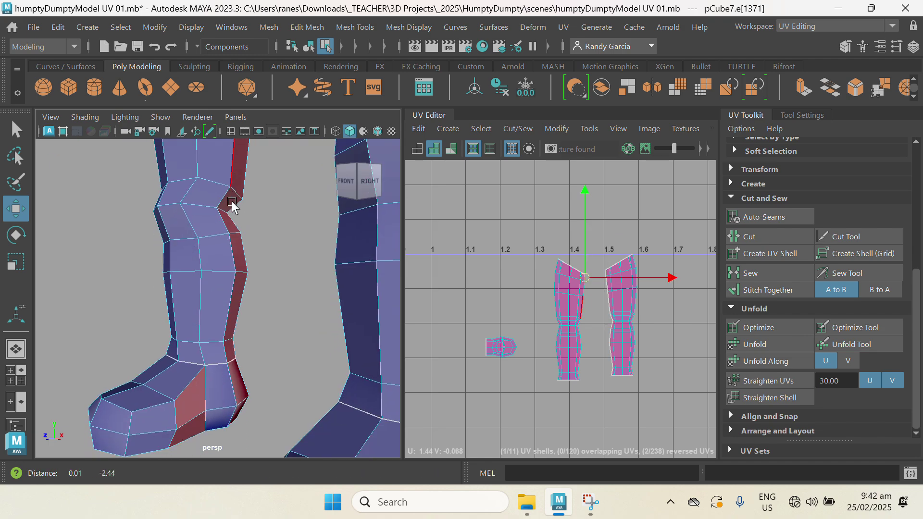
pyautogui.click(228, 354)
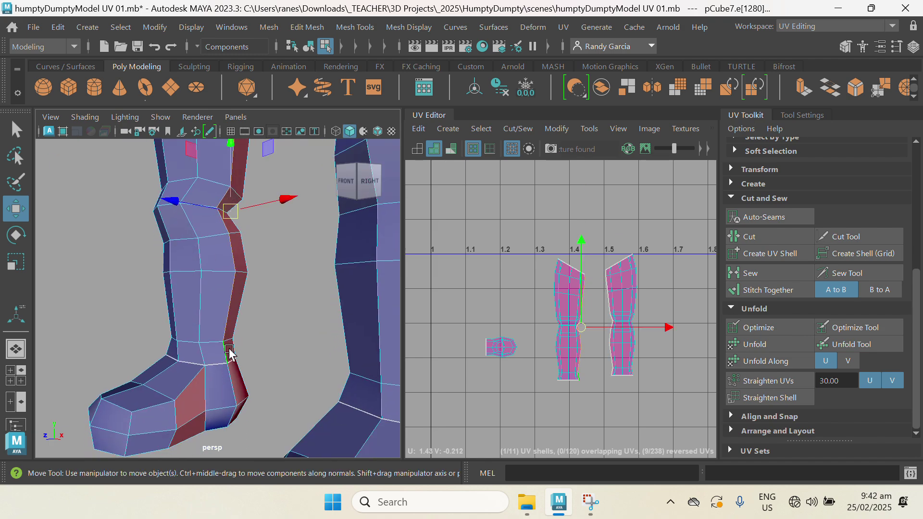
pyautogui.click(772, 239)
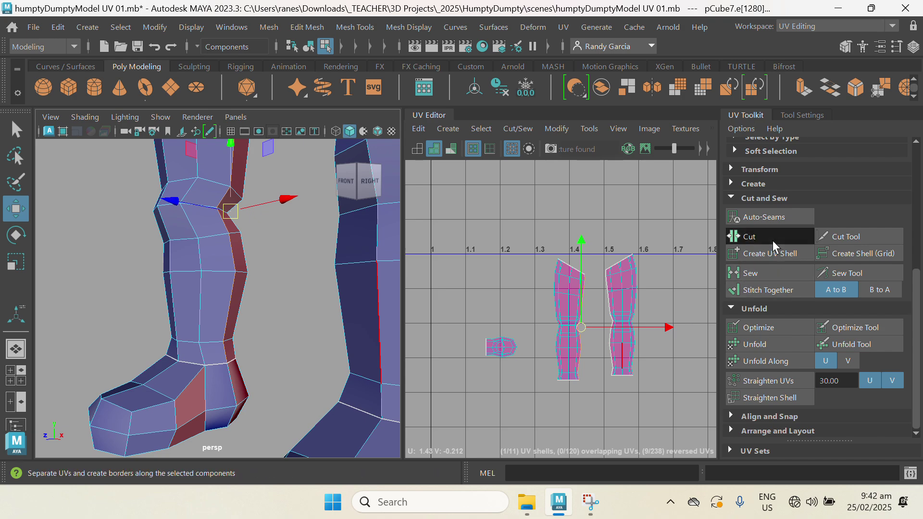
# Step: Select the whole UV shell of the character's left leg in UV mode and unfold it
pyautogui.keyDown('alt'); pyautogui.moveTo(288, 351); pyautogui.dragTo(217, 264, button='right'); pyautogui.keyUp('alt')
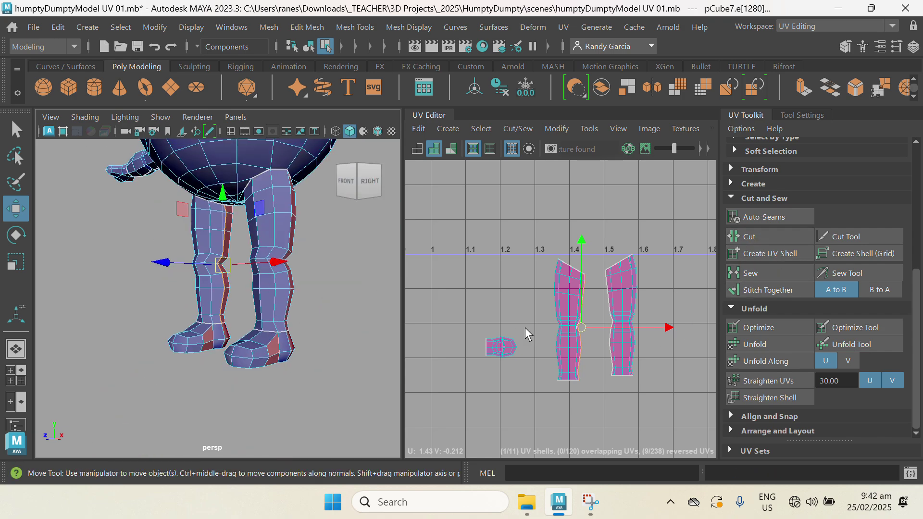
pyautogui.keyDown('alt'); pyautogui.moveTo(522, 327); pyautogui.dragTo(541, 323, button='middle'); pyautogui.keyUp('alt')
pyautogui.keyDown('alt'); pyautogui.moveTo(541, 324); pyautogui.dragTo(553, 270, button='right'); pyautogui.keyUp('alt')
pyautogui.keyDown('alt'); pyautogui.moveTo(598, 348); pyautogui.dragTo(556, 322, button='middle'); pyautogui.keyUp('alt')
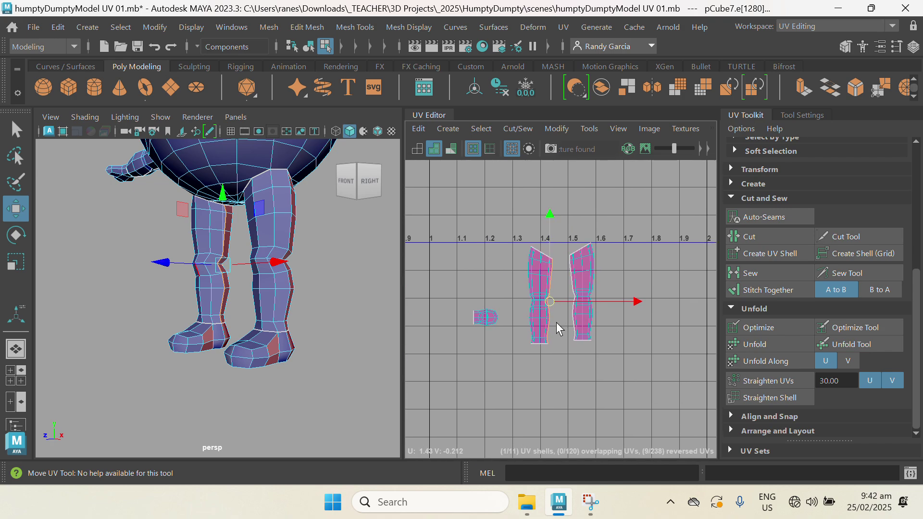
pyautogui.scroll(1, 555, 322)
pyautogui.moveTo(592, 254); pyautogui.dragTo(624, 254, button='right')
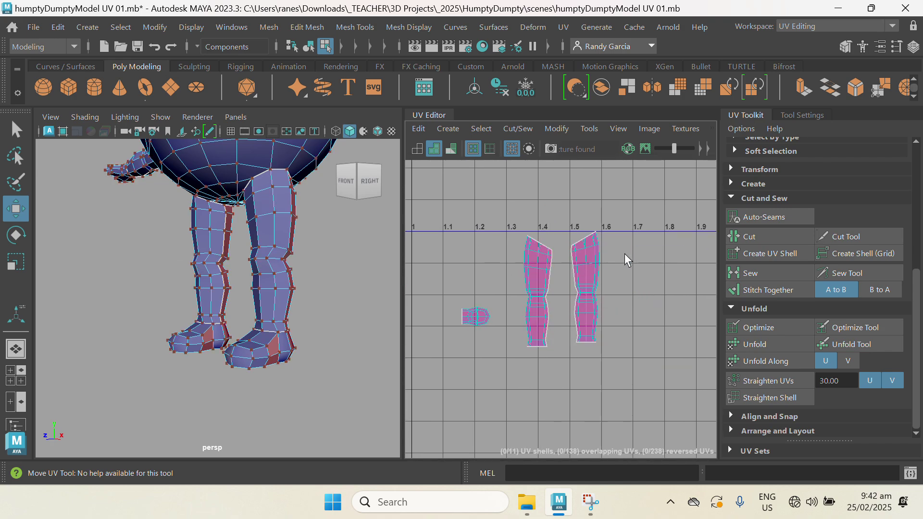
pyautogui.click(595, 264)
pyautogui.doubleClick(592, 272)
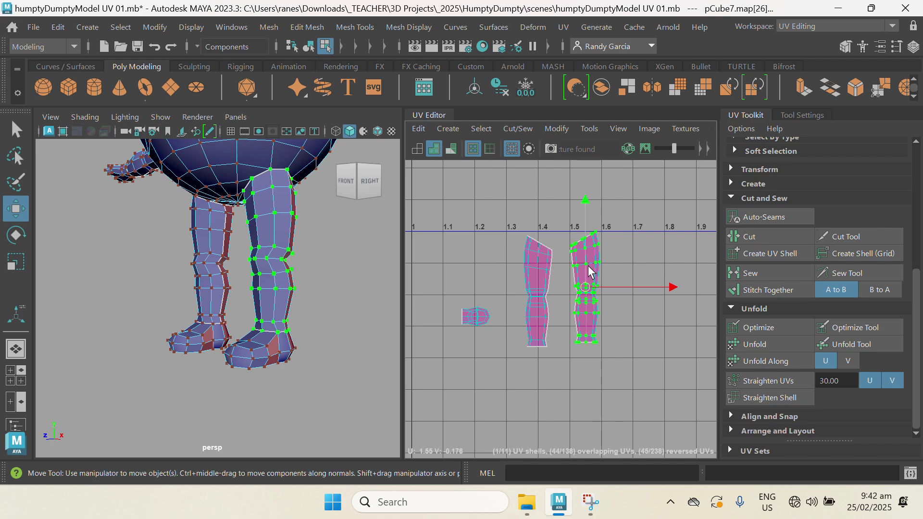
pyautogui.click(764, 342)
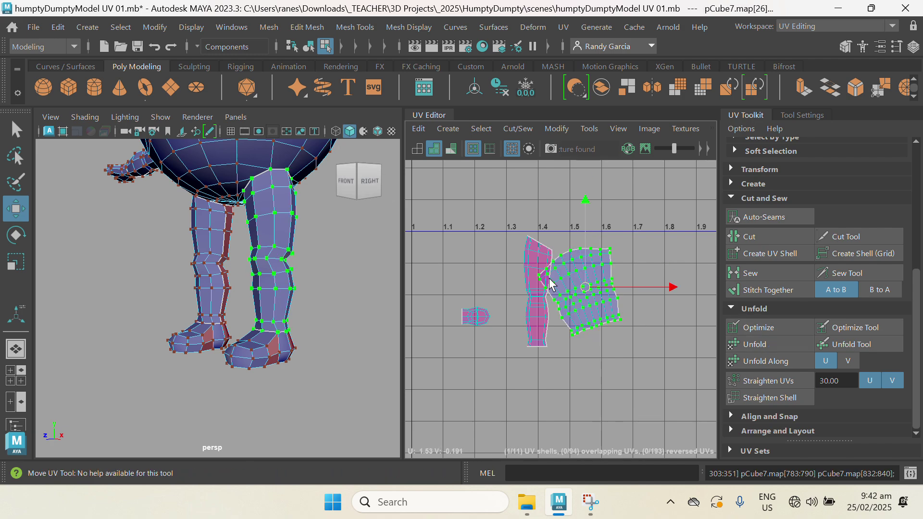
# Step: Rotate the unfolded left leg shell upright and move it clear of the other leg shell, to about U 1.66, V -0.22
pyautogui.press('e')
pyautogui.moveTo(636, 221); pyautogui.dragTo(652, 239)
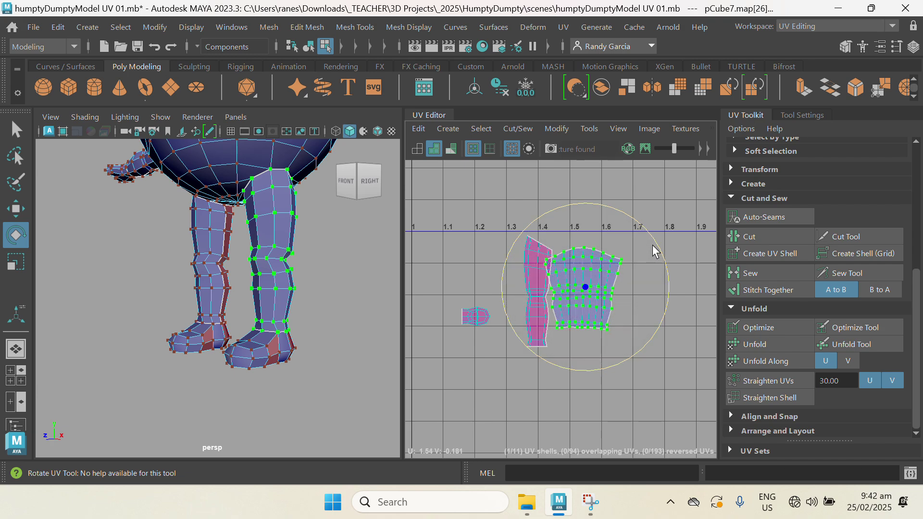
pyautogui.press('w')
pyautogui.moveTo(591, 296); pyautogui.dragTo(625, 307)
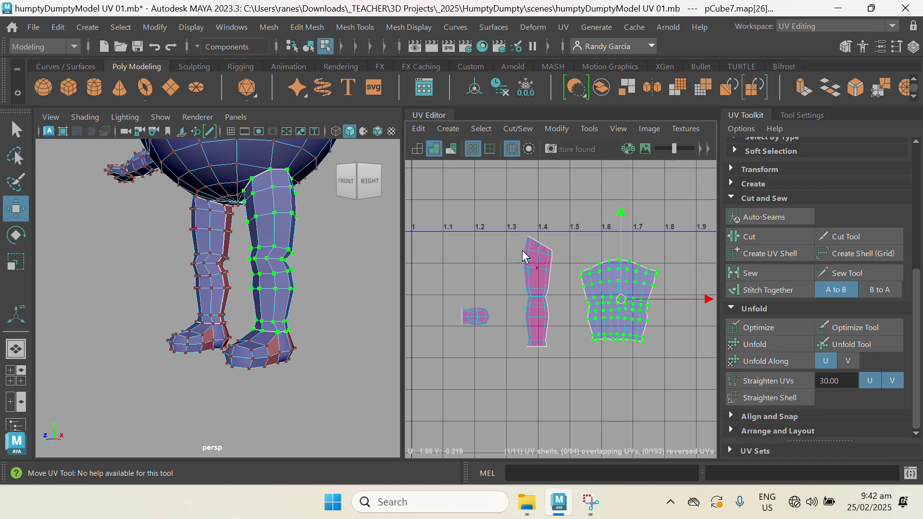
# Step: Unfold the character's right leg UV shell and rotate it upright, level with the left leg shell at about U 1.4, V -0.22
pyautogui.moveTo(515, 250); pyautogui.dragTo(539, 271)
pyautogui.click(776, 344)
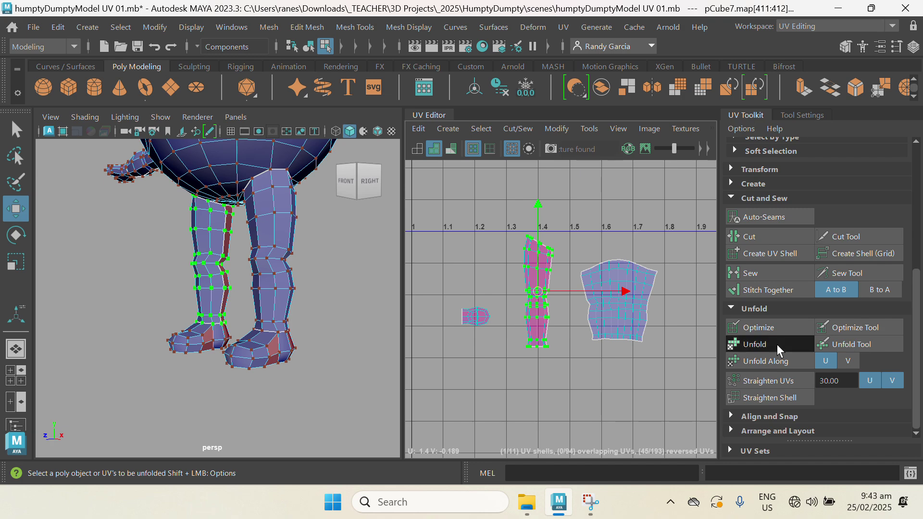
pyautogui.press('e')
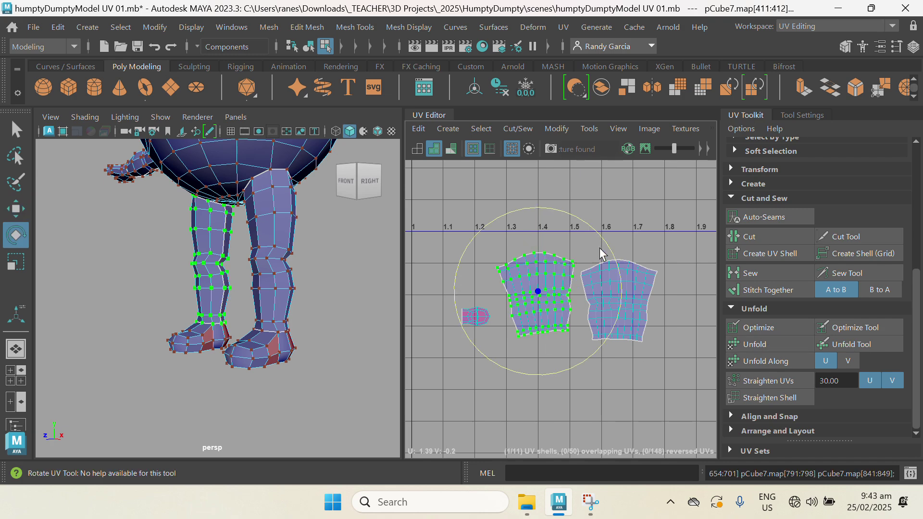
pyautogui.moveTo(607, 243); pyautogui.dragTo(612, 250)
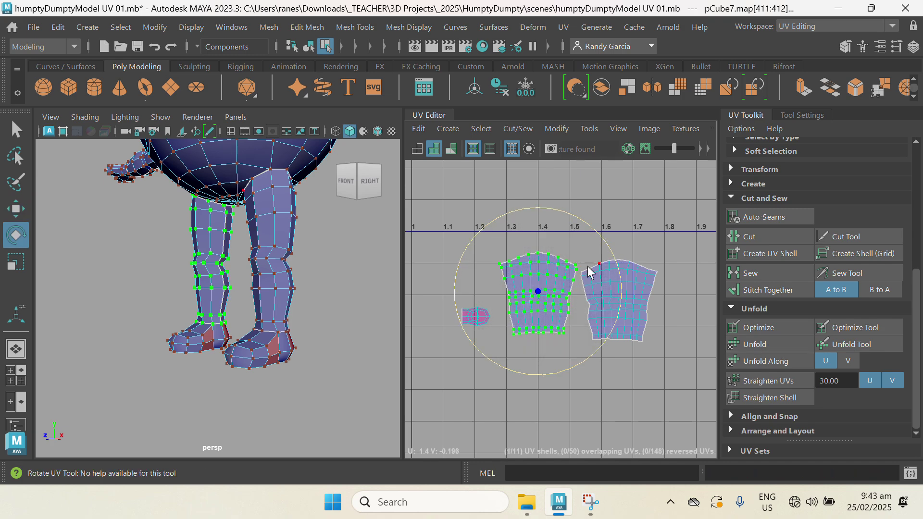
pyautogui.press('w')
pyautogui.moveTo(541, 297); pyautogui.dragTo(541, 304)
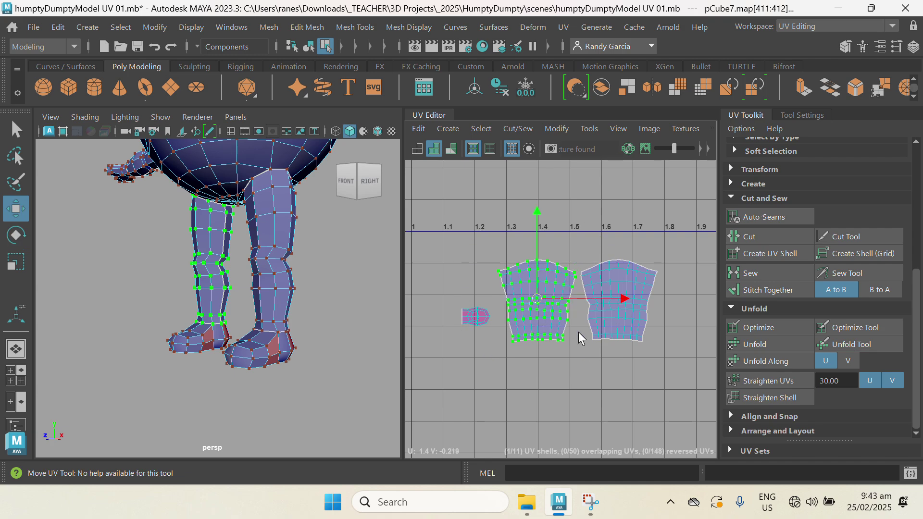
# Step: Select both leg UV shells and move them together below the arm shells, to about U 2.38, V 0.56
pyautogui.scroll(-2, 627, 376)
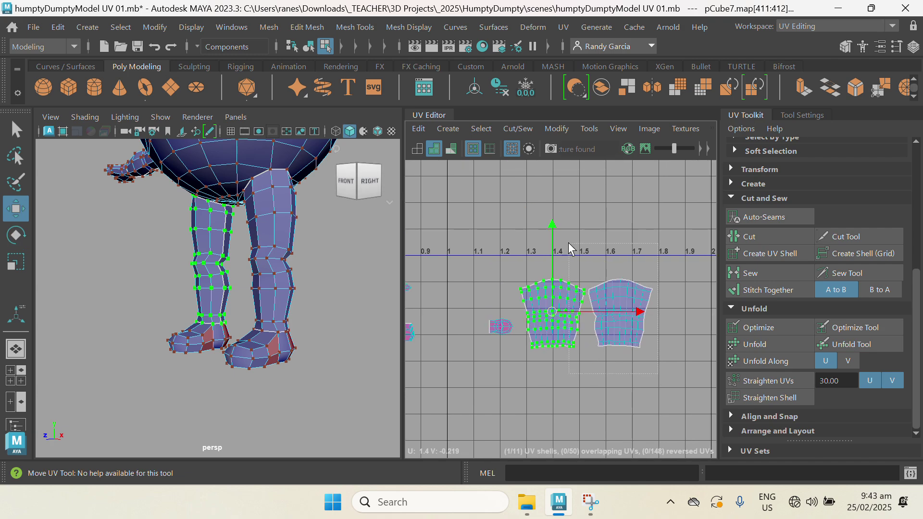
pyautogui.moveTo(517, 220); pyautogui.dragTo(518, 220)
pyautogui.keyDown('alt'); pyautogui.moveTo(609, 343); pyautogui.dragTo(490, 236, button='right'); pyautogui.keyUp('alt')
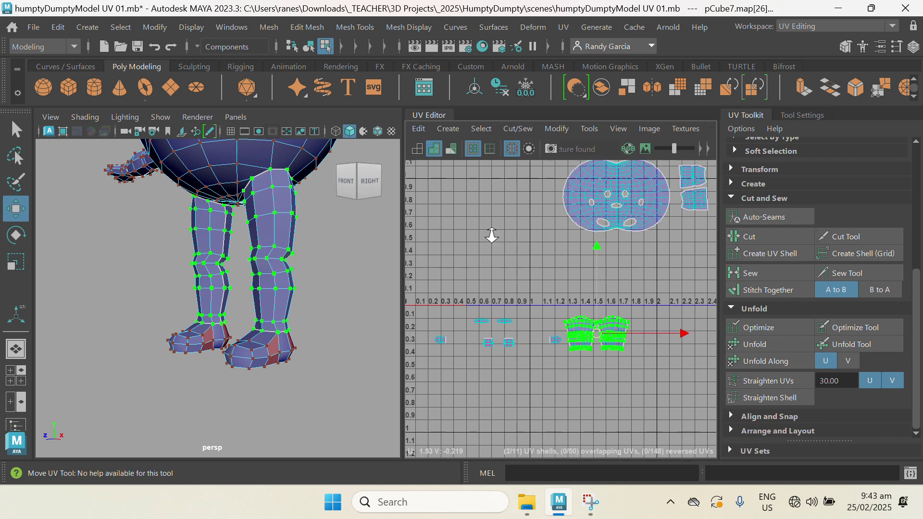
pyautogui.keyDown('alt'); pyautogui.moveTo(554, 254); pyautogui.dragTo(531, 276, button='middle'); pyautogui.keyUp('alt')
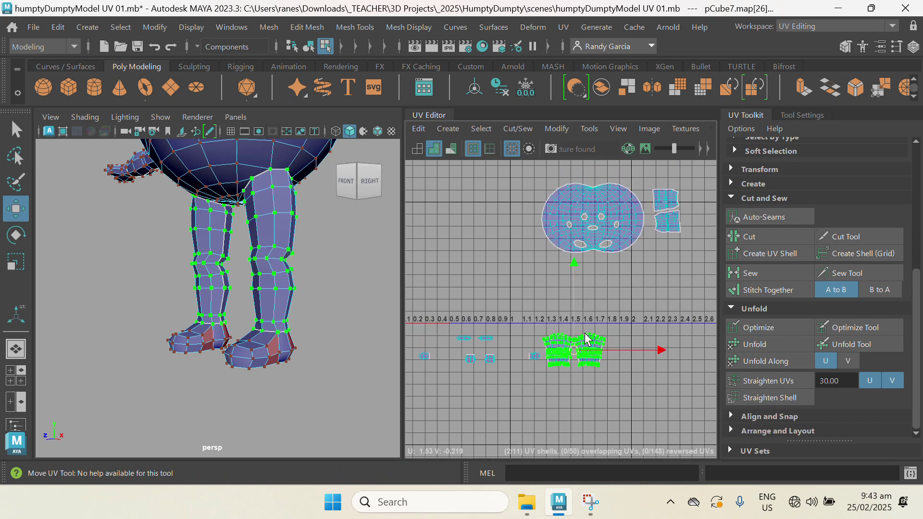
pyautogui.click(603, 338)
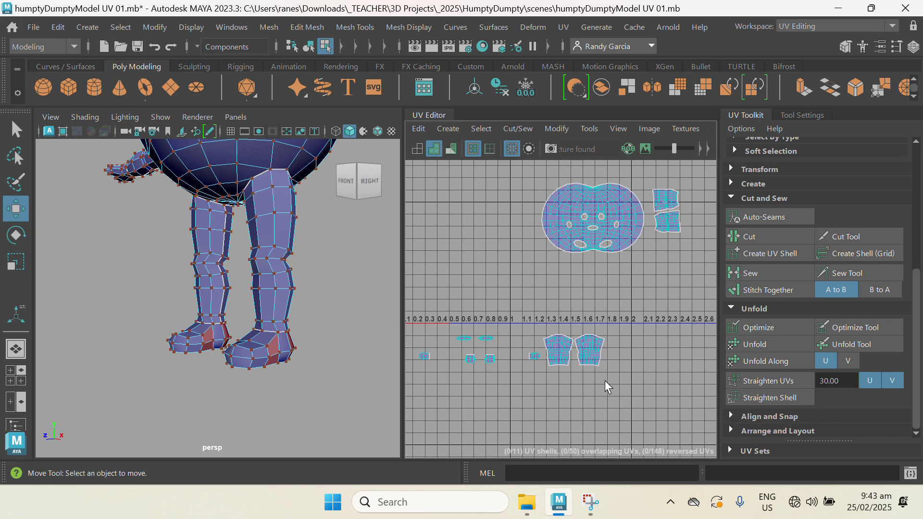
pyautogui.moveTo(605, 382); pyautogui.dragTo(678, 256)
pyautogui.scroll(-1, 294, 309)
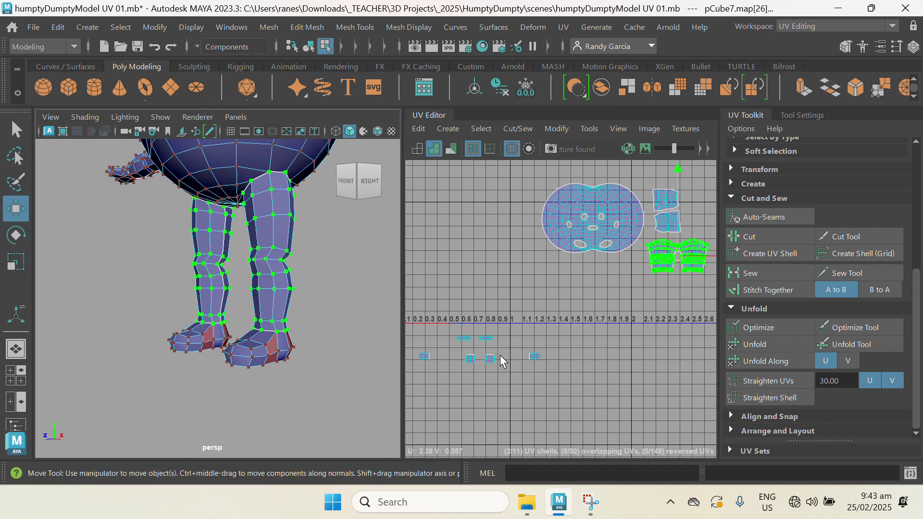
# Step: Select the lengthwise edges around the character's left hand, from the front of the wrist past the fingertips to the back, and cut them as a UV seam
pyautogui.keyDown('alt'); pyautogui.moveTo(501, 357); pyautogui.dragTo(592, 281, button='middle'); pyautogui.keyUp('alt')
pyautogui.keyDown('alt'); pyautogui.moveTo(591, 280); pyautogui.dragTo(643, 368, button='right'); pyautogui.keyUp('alt')
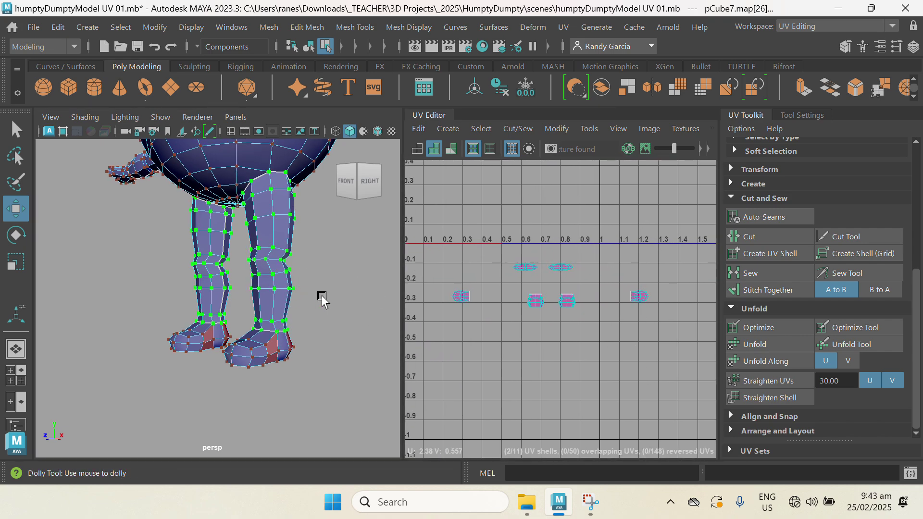
pyautogui.keyDown('alt'); pyautogui.moveTo(319, 294); pyautogui.dragTo(282, 256); pyautogui.keyUp('alt')
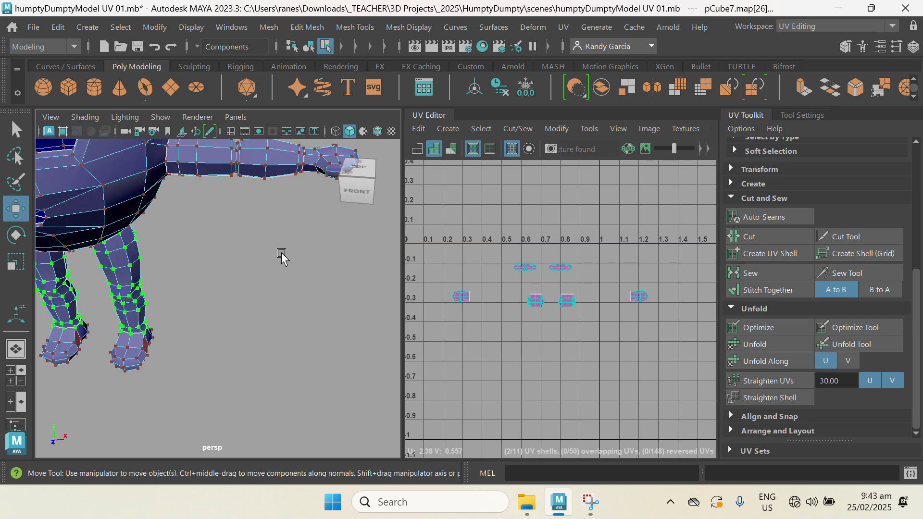
pyautogui.keyDown('alt'); pyautogui.moveTo(282, 255); pyautogui.dragTo(214, 307, button='middle'); pyautogui.keyUp('alt')
pyautogui.keyDown('alt'); pyautogui.moveTo(215, 307); pyautogui.dragTo(265, 39, button='right'); pyautogui.keyUp('alt')
pyautogui.click(249, 258)
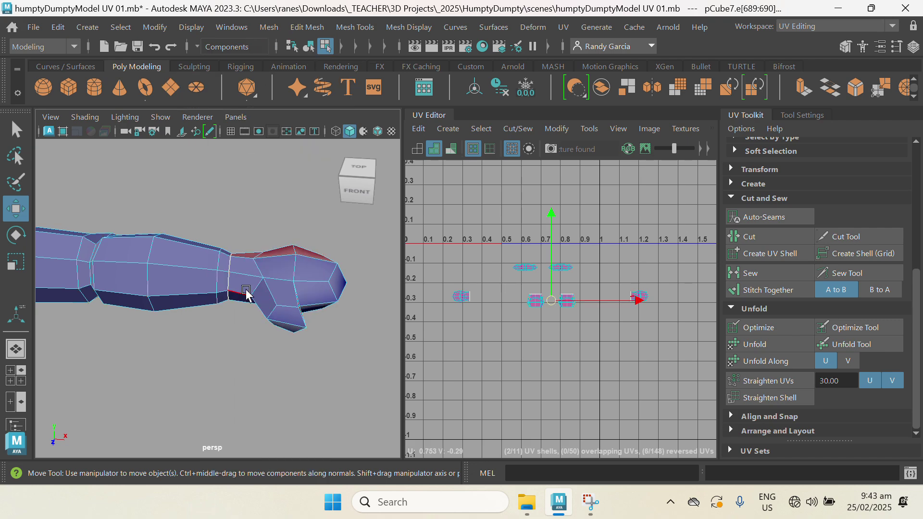
pyautogui.keyDown('alt'); pyautogui.moveTo(257, 339); pyautogui.dragTo(263, 324); pyautogui.keyUp('alt')
pyautogui.keyDown('alt'); pyautogui.moveTo(265, 310); pyautogui.dragTo(248, 380, button='middle'); pyautogui.keyUp('alt')
pyautogui.keyDown('alt'); pyautogui.moveTo(240, 360); pyautogui.dragTo(269, 343, button='right'); pyautogui.keyUp('alt')
pyautogui.click(229, 291)
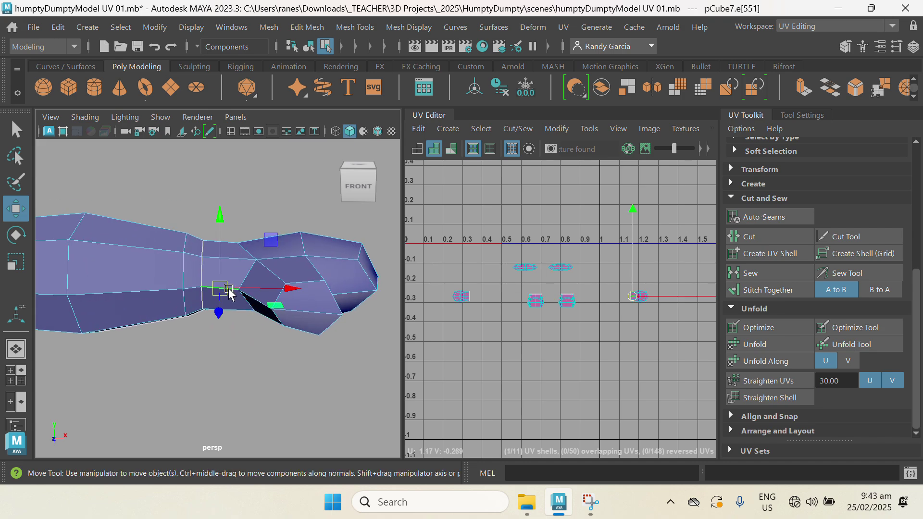
pyautogui.press('q')
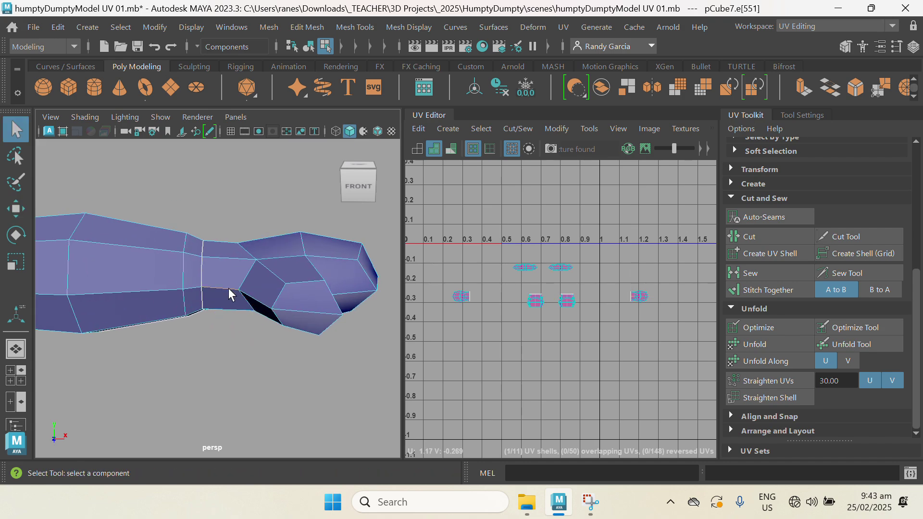
pyautogui.keyDown('shift'); pyautogui.click(308, 313); pyautogui.keyUp('shift')
pyautogui.keyDown('alt'); pyautogui.moveTo(347, 364); pyautogui.dragTo(320, 335, button='right'); pyautogui.keyUp('alt')
pyautogui.keyDown('alt'); pyautogui.moveTo(320, 335); pyautogui.dragTo(221, 327); pyautogui.keyUp('alt')
pyautogui.keyDown('alt'); pyautogui.moveTo(140, 254); pyautogui.dragTo(247, 298, button='middle'); pyautogui.keyUp('alt')
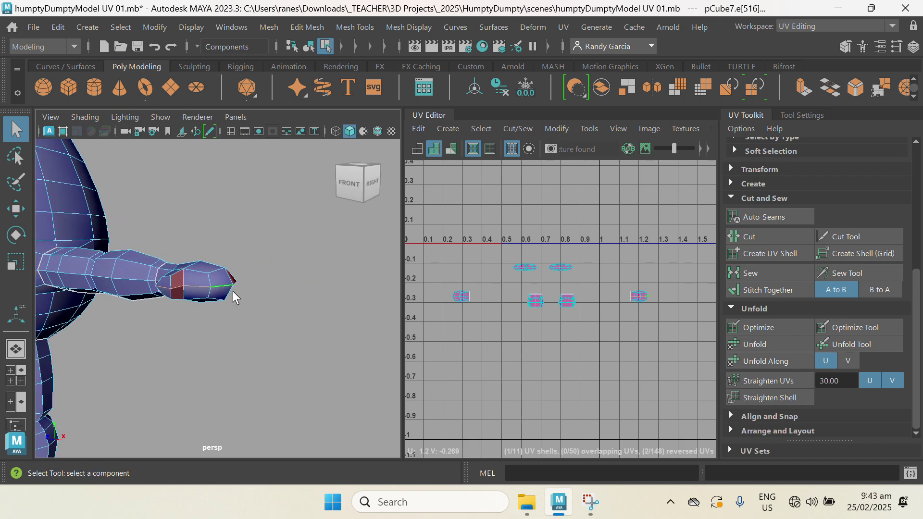
pyautogui.keyDown('alt'); pyautogui.moveTo(234, 298); pyautogui.dragTo(180, 281); pyautogui.keyUp('alt')
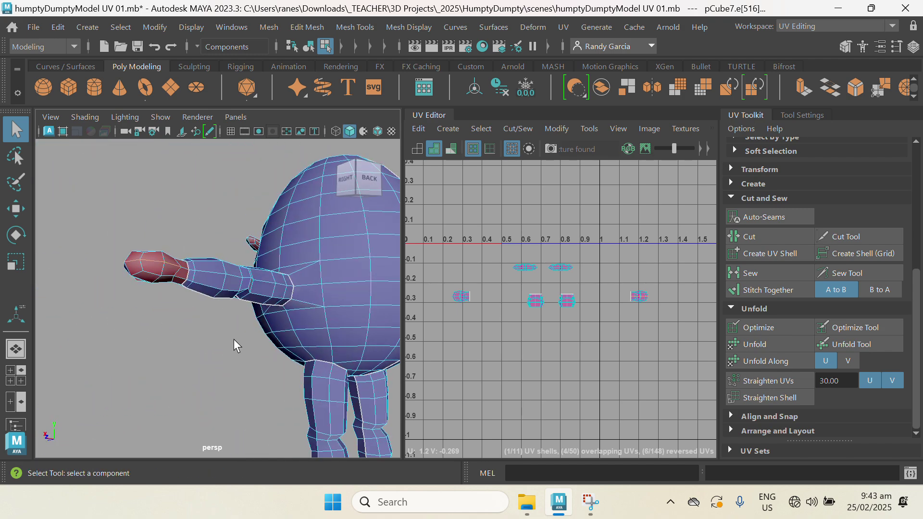
pyautogui.keyDown('alt'); pyautogui.moveTo(234, 339); pyautogui.dragTo(168, 304); pyautogui.keyUp('alt')
pyautogui.scroll(4, 159, 288)
pyautogui.keyDown('alt'); pyautogui.moveTo(152, 274); pyautogui.dragTo(218, 296, button='middle'); pyautogui.keyUp('alt')
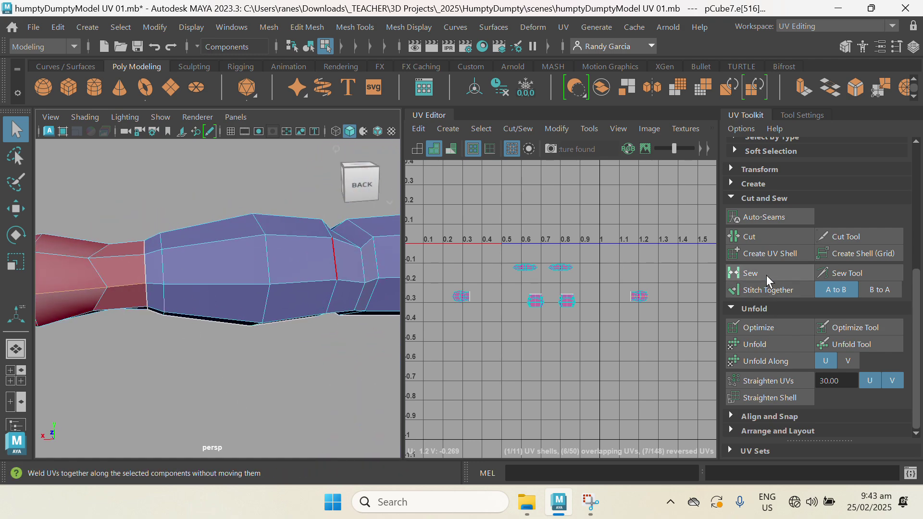
pyautogui.click(761, 236)
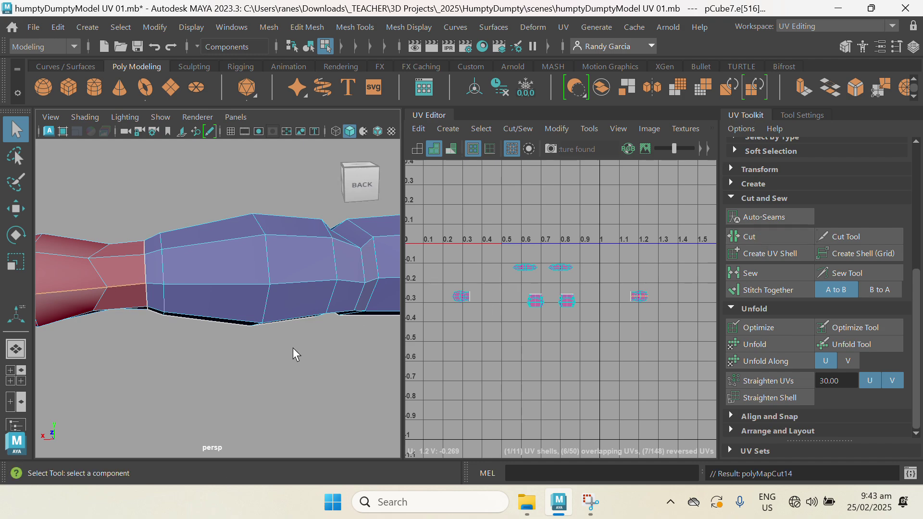
# Step: Select the lengthwise edges around the character's right hand, from the back of the wrist past the fingertips to the front, and cut them as a UV seam
pyautogui.keyDown('alt'); pyautogui.moveTo(293, 348); pyautogui.dragTo(251, 311, button='right'); pyautogui.keyUp('alt')
pyautogui.keyDown('alt'); pyautogui.moveTo(281, 311); pyautogui.dragTo(78, 309, button='middle'); pyautogui.keyUp('alt')
pyautogui.keyDown('alt'); pyautogui.moveTo(278, 295); pyautogui.dragTo(55, 286, button='middle'); pyautogui.keyUp('alt')
pyautogui.keyDown('alt'); pyautogui.moveTo(239, 323); pyautogui.dragTo(287, 321, button='right'); pyautogui.keyUp('alt')
pyautogui.keyDown('alt'); pyautogui.moveTo(281, 302); pyautogui.dragTo(219, 345, button='middle'); pyautogui.keyUp('alt')
pyautogui.keyDown('alt'); pyautogui.moveTo(218, 346); pyautogui.dragTo(249, 319, button='right'); pyautogui.keyUp('alt')
pyautogui.click(222, 282)
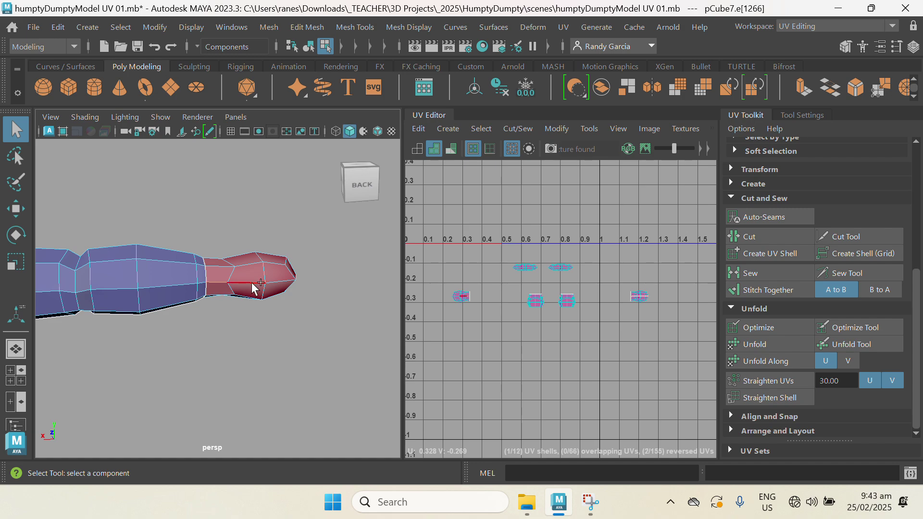
pyautogui.keyDown('alt'); pyautogui.moveTo(331, 340); pyautogui.dragTo(235, 336); pyautogui.keyUp('alt')
pyautogui.keyDown('alt'); pyautogui.moveTo(257, 330); pyautogui.dragTo(149, 312, button='middle'); pyautogui.keyUp('alt')
pyautogui.keyDown('alt'); pyautogui.moveTo(287, 322); pyautogui.dragTo(188, 345, button='middle'); pyautogui.keyUp('alt')
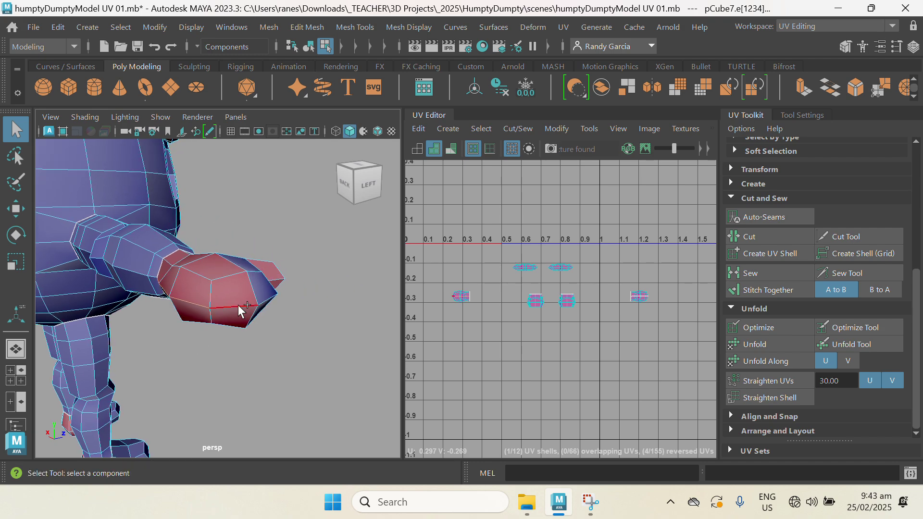
pyautogui.keyDown('alt'); pyautogui.moveTo(268, 326); pyautogui.dragTo(224, 337); pyautogui.keyUp('alt')
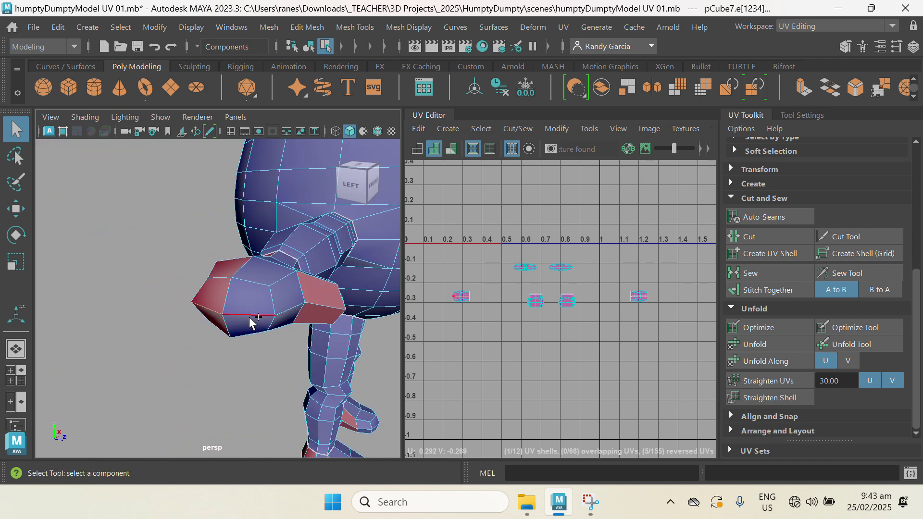
pyautogui.keyDown('alt'); pyautogui.moveTo(331, 395); pyautogui.dragTo(266, 377); pyautogui.keyUp('alt')
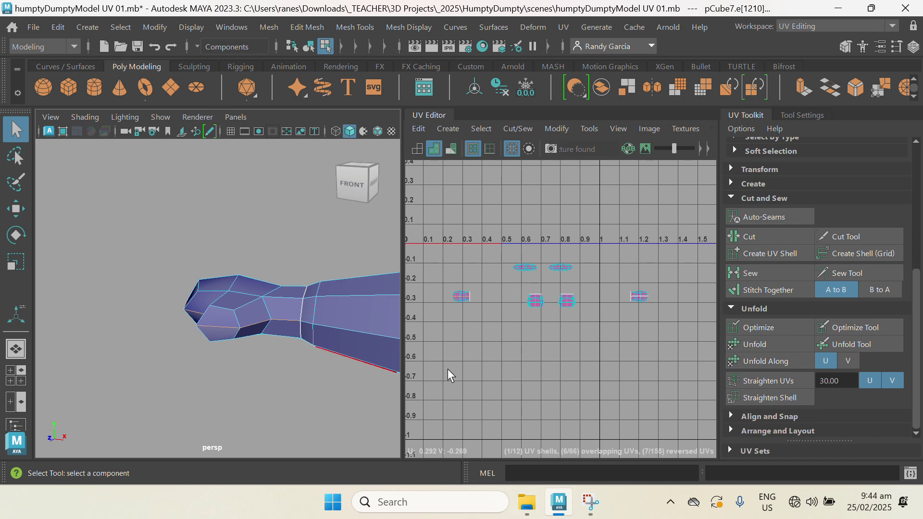
pyautogui.click(772, 237)
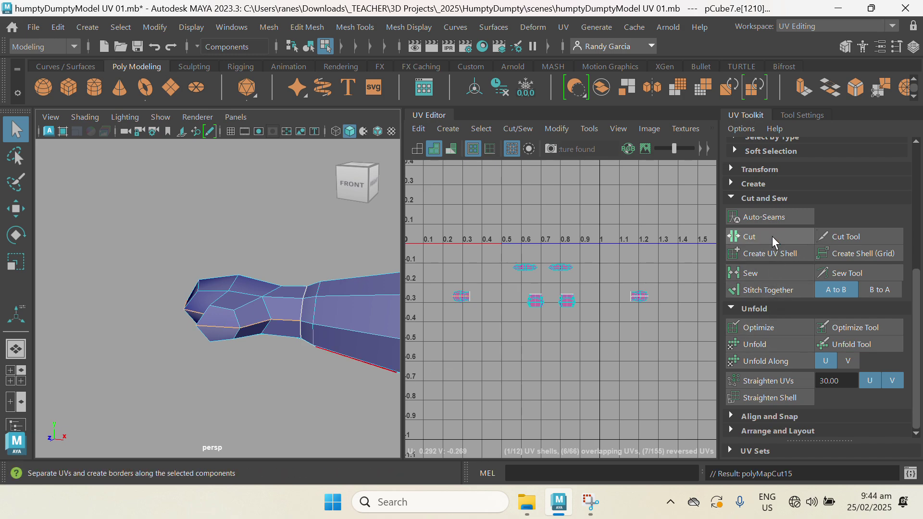
# Step: Select all UVs of the character's right hand in the UV layout and unfold them
pyautogui.scroll(2, 614, 314)
pyautogui.keyDown('alt'); pyautogui.moveTo(551, 308); pyautogui.dragTo(634, 310, button='middle'); pyautogui.keyUp('alt')
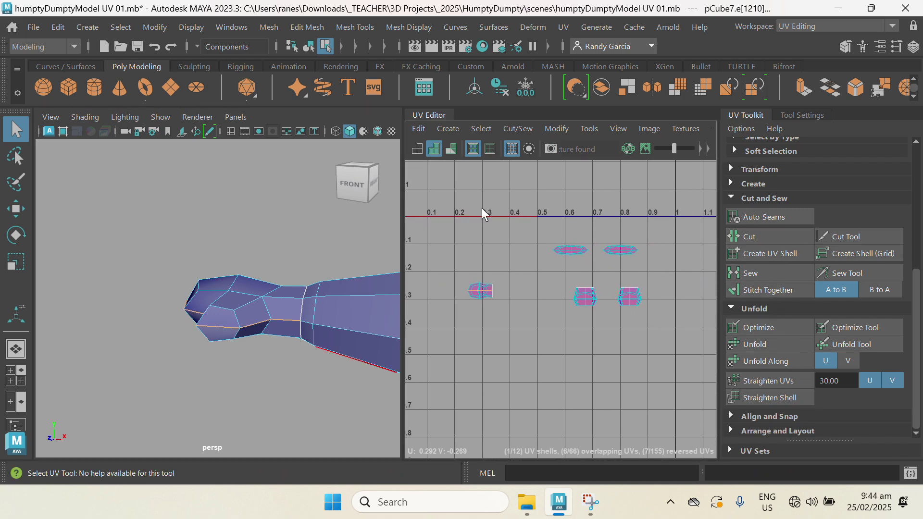
pyautogui.scroll(1, 482, 211)
pyautogui.rightClick(482, 300)
pyautogui.moveTo(484, 305); pyautogui.dragTo(533, 280, button='right')
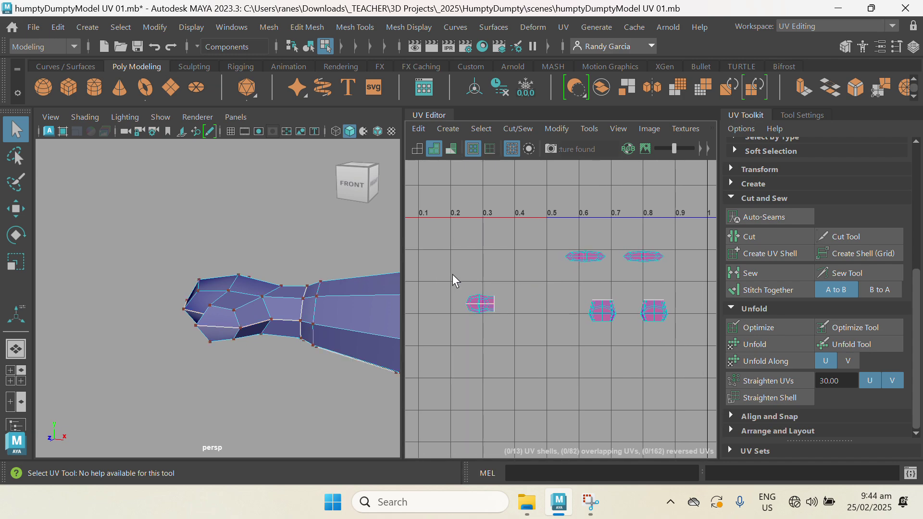
pyautogui.moveTo(452, 274); pyautogui.dragTo(527, 361)
pyautogui.keyDown('alt'); pyautogui.moveTo(554, 331); pyautogui.dragTo(556, 352, button='middle'); pyautogui.keyUp('alt')
pyautogui.click(748, 350)
# Step: Separate the two overlapping right-hand shells by moving one of them straight above the other
pyautogui.scroll(2, 456, 272)
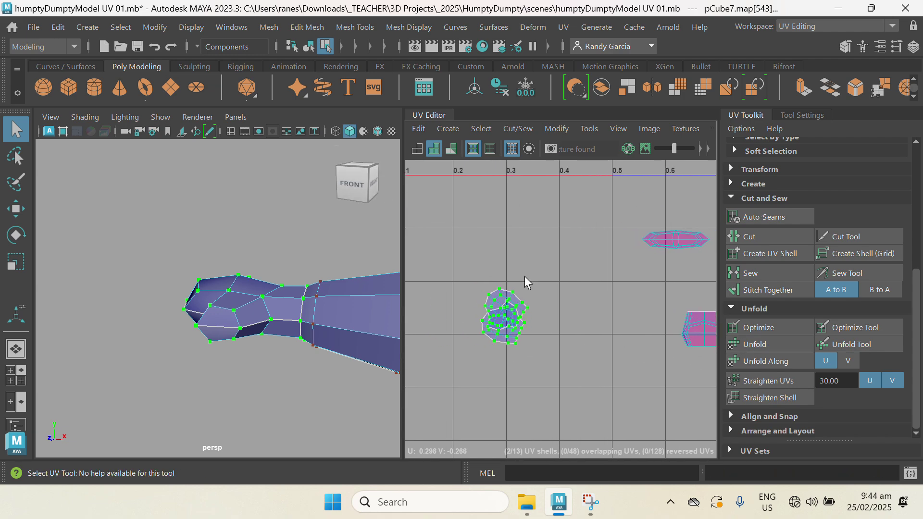
pyautogui.scroll(1, 524, 276)
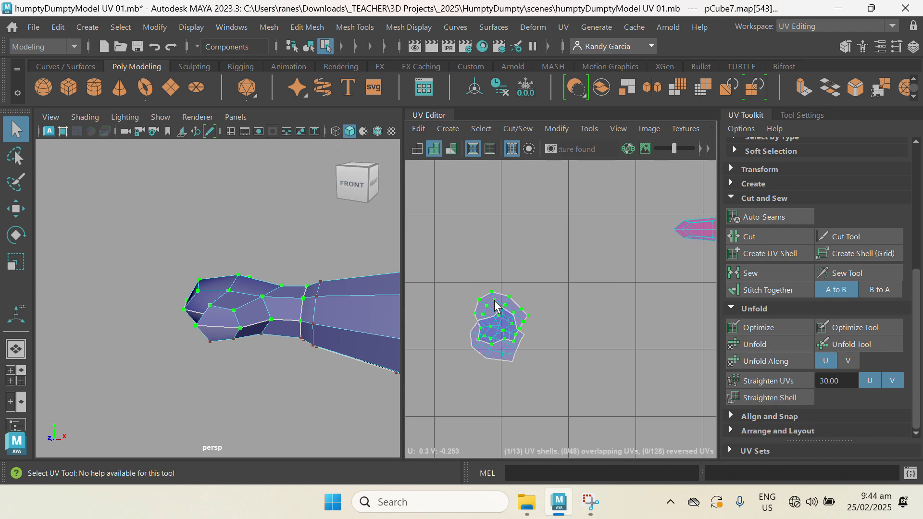
pyautogui.press('w')
pyautogui.moveTo(503, 319); pyautogui.dragTo(510, 275)
# Step: Rotate both right-hand shells upright with their narrow ends facing each other, and nudge the upper one into line at about U 0.30, V -0.19
pyautogui.click(492, 344)
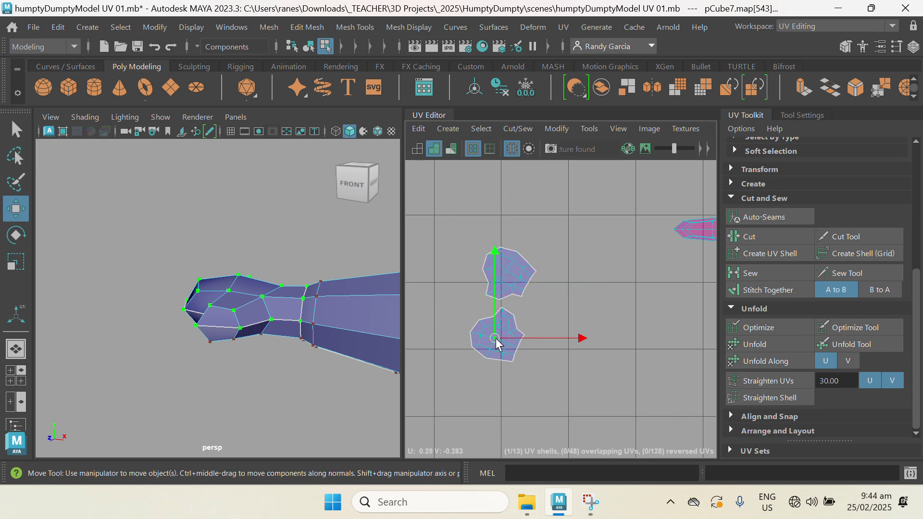
pyautogui.keyDown('alt'); pyautogui.moveTo(283, 350); pyautogui.dragTo(399, 326); pyautogui.keyUp('alt')
pyautogui.press('e')
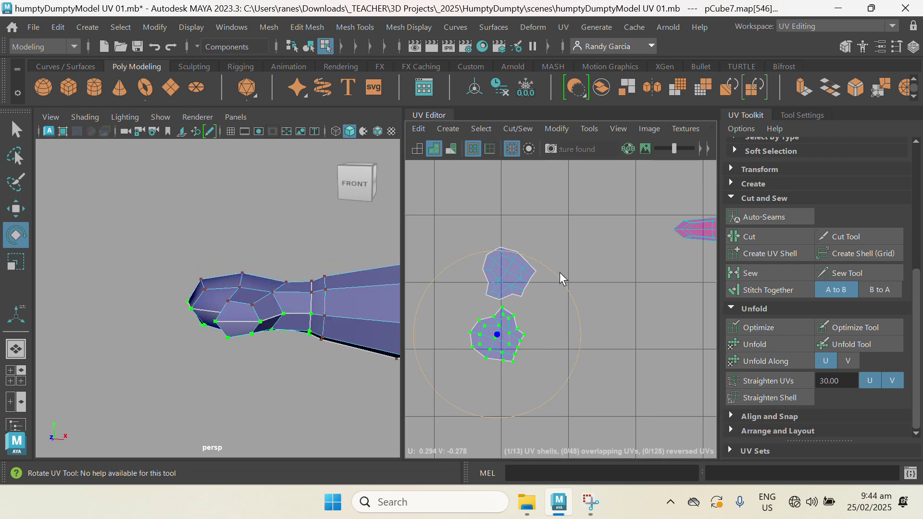
pyautogui.moveTo(560, 276); pyautogui.dragTo(537, 268)
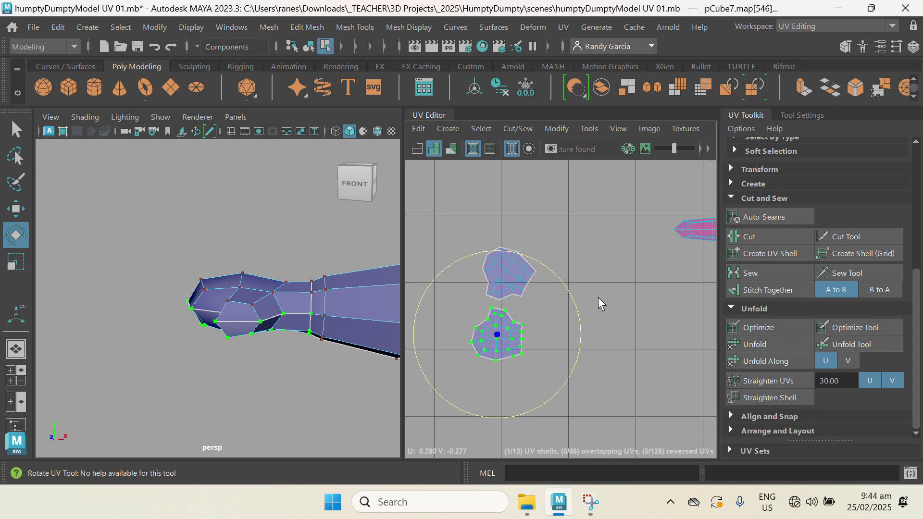
pyautogui.click(602, 302)
pyautogui.click(521, 275)
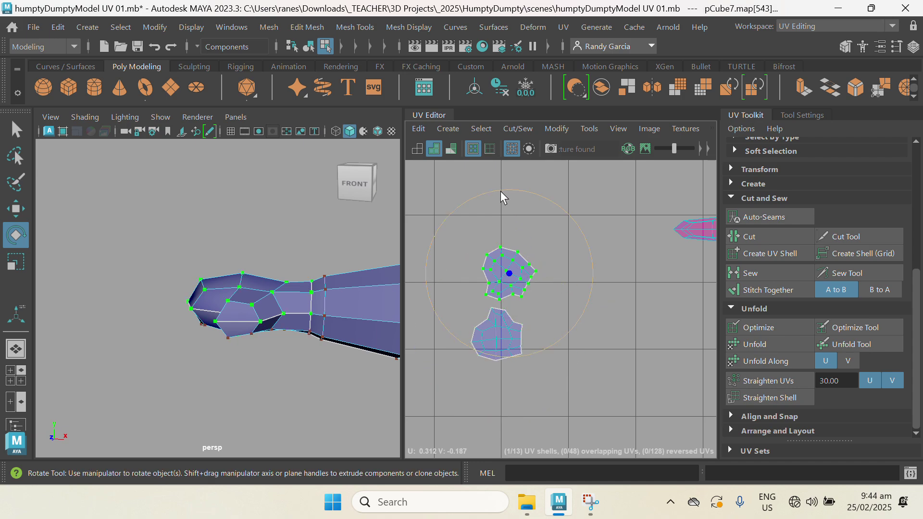
pyautogui.moveTo(500, 192); pyautogui.dragTo(466, 201)
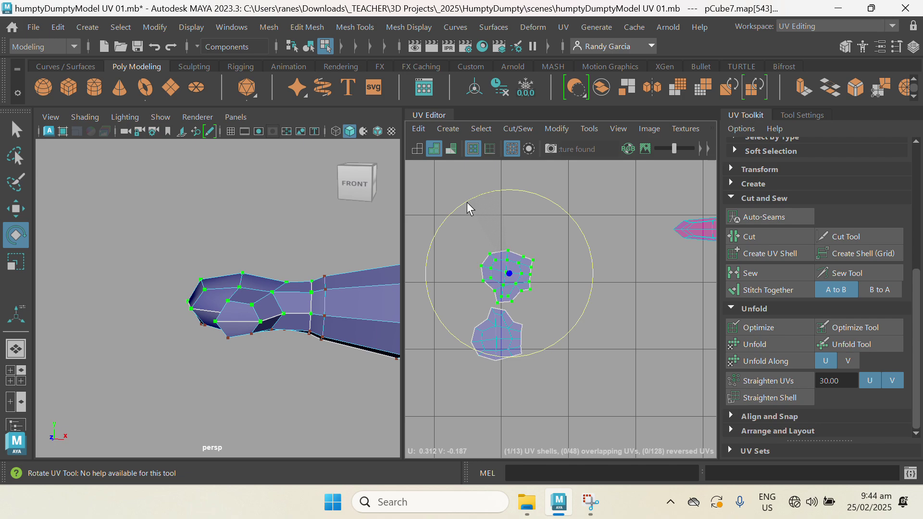
pyautogui.press('w')
pyautogui.moveTo(582, 271); pyautogui.dragTo(578, 273)
# Step: Select the character's left-hand UVs near U 1.2, V -0.27 and unfold them
pyautogui.keyDown('alt'); pyautogui.moveTo(536, 379); pyautogui.dragTo(415, 370, button='right'); pyautogui.keyUp('alt')
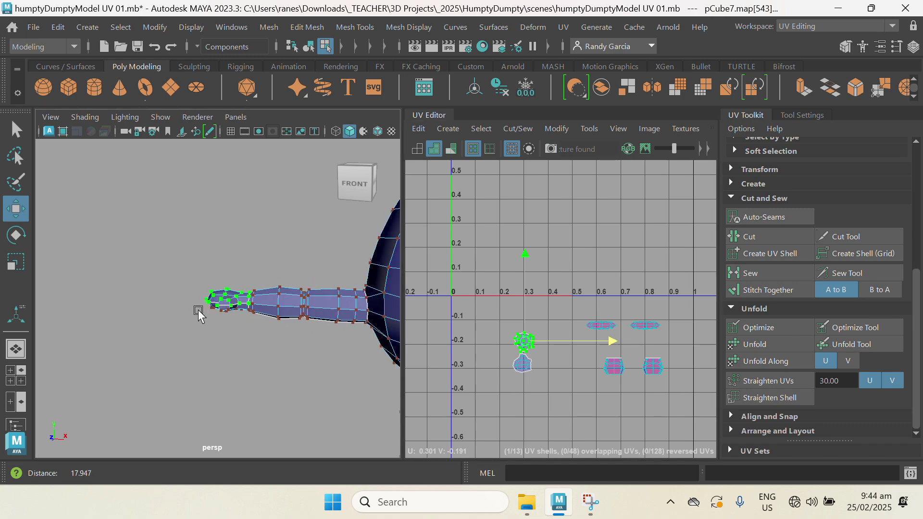
pyautogui.scroll(-5, 140, 346)
pyautogui.scroll(3, 153, 346)
pyautogui.keyDown('alt'); pyautogui.moveTo(627, 388); pyautogui.dragTo(489, 358, button='middle'); pyautogui.keyUp('alt')
pyautogui.keyDown('alt'); pyautogui.moveTo(567, 269); pyautogui.dragTo(530, 268, button='middle'); pyautogui.keyUp('alt')
pyautogui.keyDown('alt'); pyautogui.moveTo(531, 268); pyautogui.dragTo(605, 337, button='right'); pyautogui.keyUp('alt')
pyautogui.keyDown('alt'); pyautogui.moveTo(618, 392); pyautogui.dragTo(577, 319, button='middle'); pyautogui.keyUp('alt')
pyautogui.keyDown('alt'); pyautogui.moveTo(577, 320); pyautogui.dragTo(610, 335, button='right'); pyautogui.keyUp('alt')
pyautogui.moveTo(615, 389); pyautogui.dragTo(615, 389)
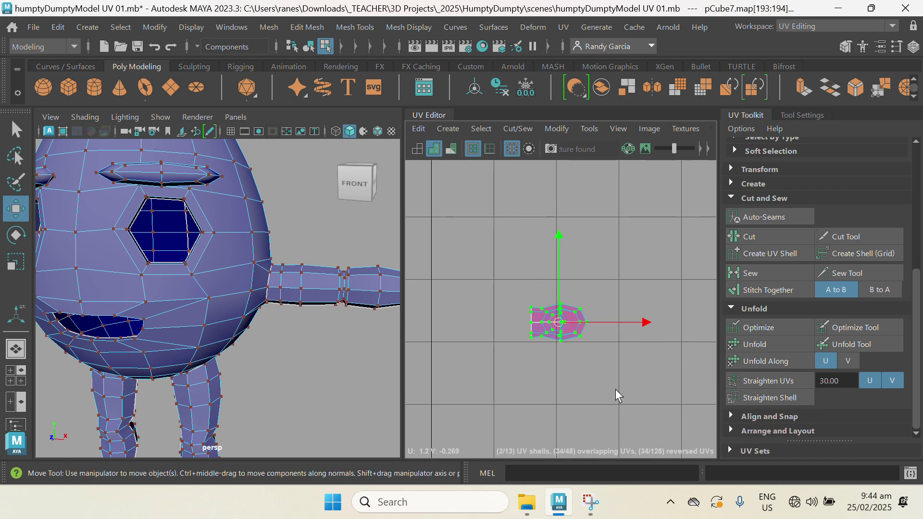
pyautogui.click(767, 345)
# Step: Select one of the two overlapping left-hand shells and move it above the other, to about U 1.21, V -0.20
pyautogui.keyDown('alt'); pyautogui.moveTo(310, 350); pyautogui.dragTo(151, 366, button='middle'); pyautogui.keyUp('alt')
pyautogui.keyDown('alt'); pyautogui.moveTo(467, 361); pyautogui.dragTo(522, 418, button='right'); pyautogui.keyUp('alt')
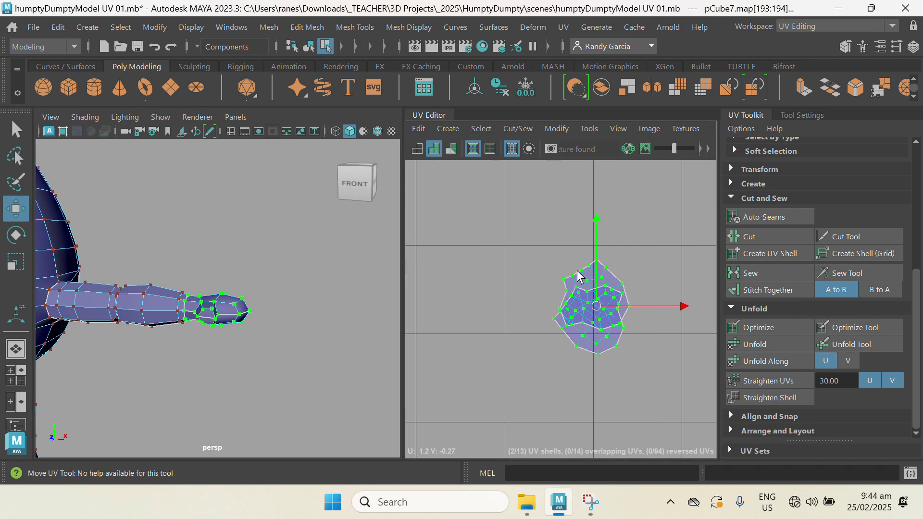
pyautogui.moveTo(579, 276); pyautogui.dragTo(642, 270, button='right')
pyautogui.click(599, 275)
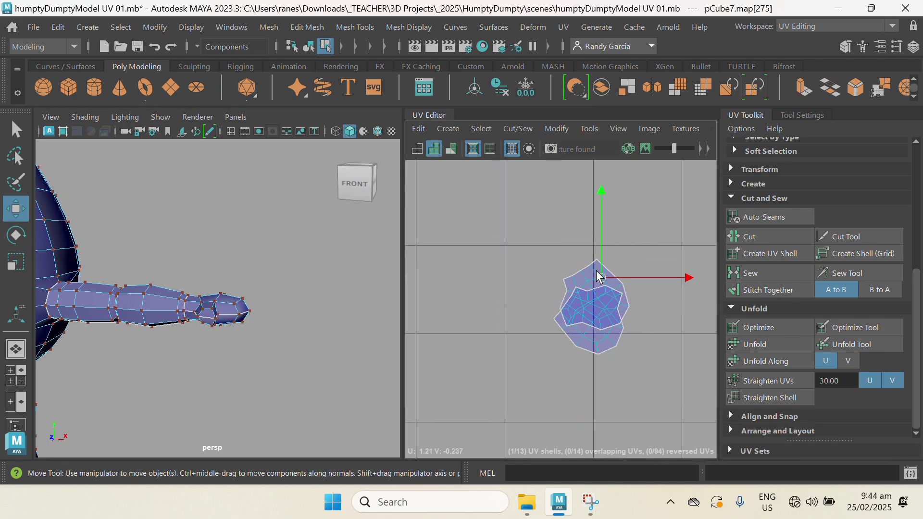
pyautogui.doubleClick(598, 275)
pyautogui.moveTo(600, 295); pyautogui.dragTo(609, 250)
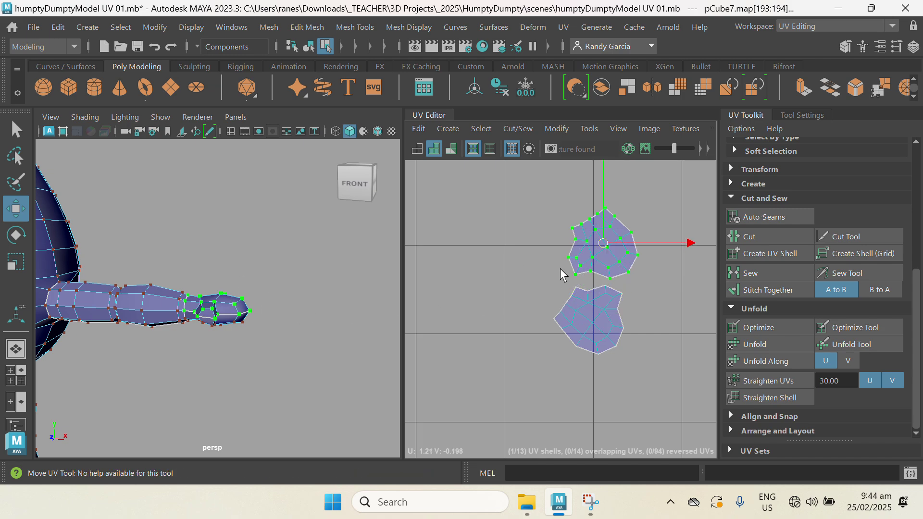
# Step: Rotate both left-hand shells upright with narrow ends facing, and place the lower one directly beneath the other at about U 1.22, V -0.29
pyautogui.press('e')
pyautogui.moveTo(549, 180); pyautogui.dragTo(507, 264)
pyautogui.click(604, 340)
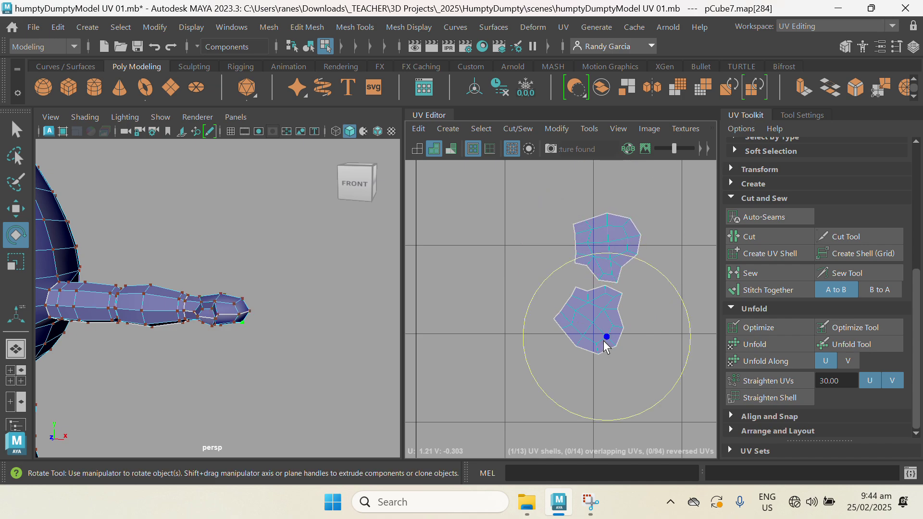
pyautogui.moveTo(539, 253); pyautogui.dragTo(520, 289)
pyautogui.press('w')
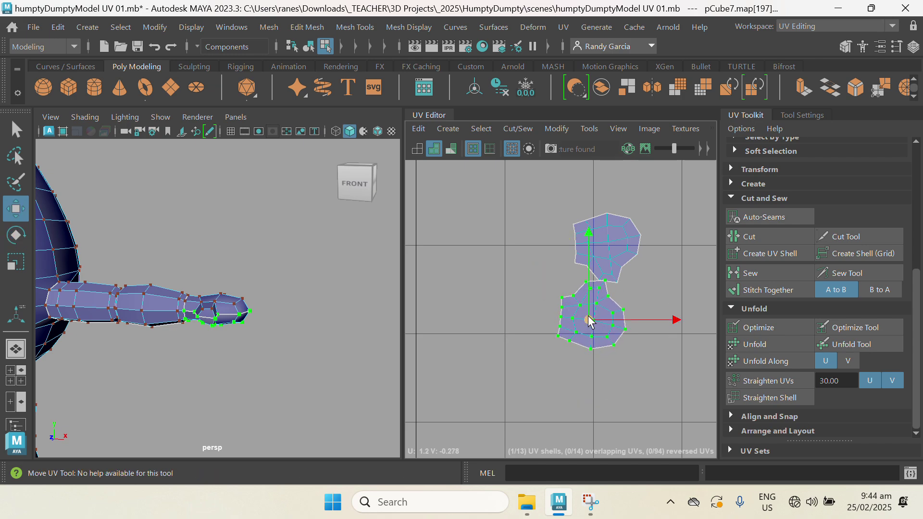
pyautogui.moveTo(589, 320); pyautogui.dragTo(608, 333)
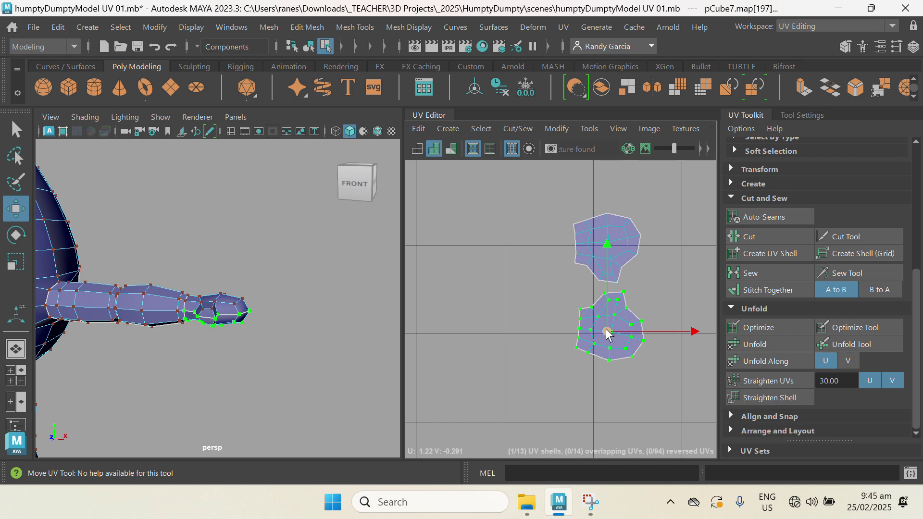
# Step: Select both right-hand shells and move them beside the left-hand shells, to about U 1.11, V -0.25
pyautogui.scroll(-8, 553, 351)
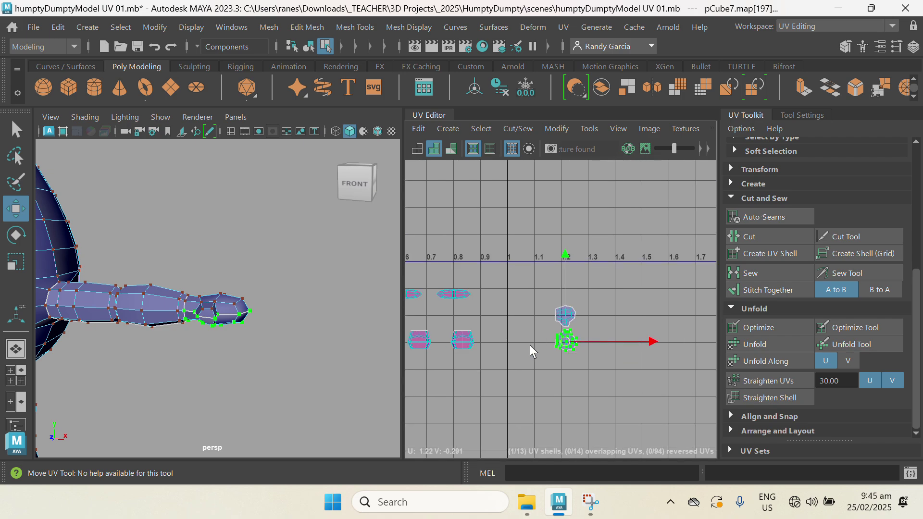
pyautogui.scroll(-1, 596, 304)
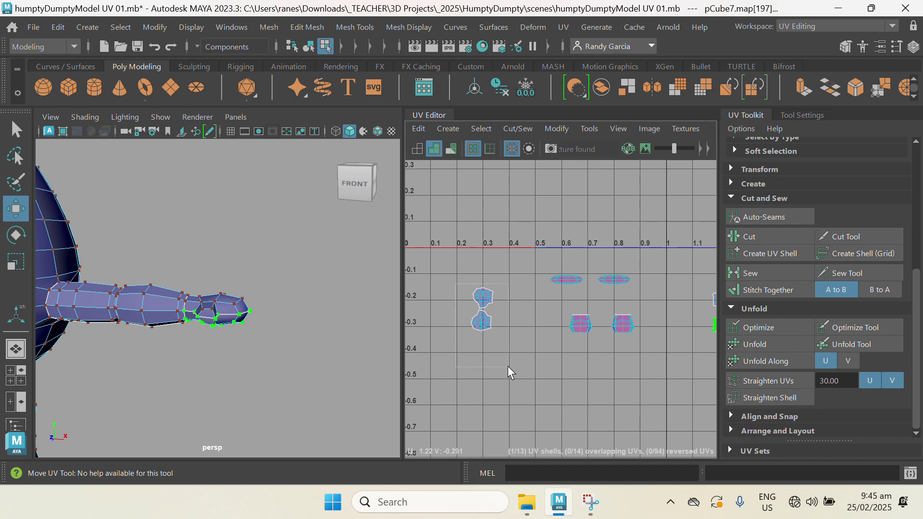
pyautogui.moveTo(508, 366); pyautogui.dragTo(510, 366)
pyautogui.keyDown('alt'); pyautogui.moveTo(528, 351); pyautogui.dragTo(475, 369, button='middle'); pyautogui.keyUp('alt')
pyautogui.moveTo(432, 327); pyautogui.dragTo(645, 332)
pyautogui.scroll(-3, 626, 352)
pyautogui.keyDown('alt'); pyautogui.moveTo(618, 328); pyautogui.dragTo(563, 313, button='middle'); pyautogui.keyUp('alt')
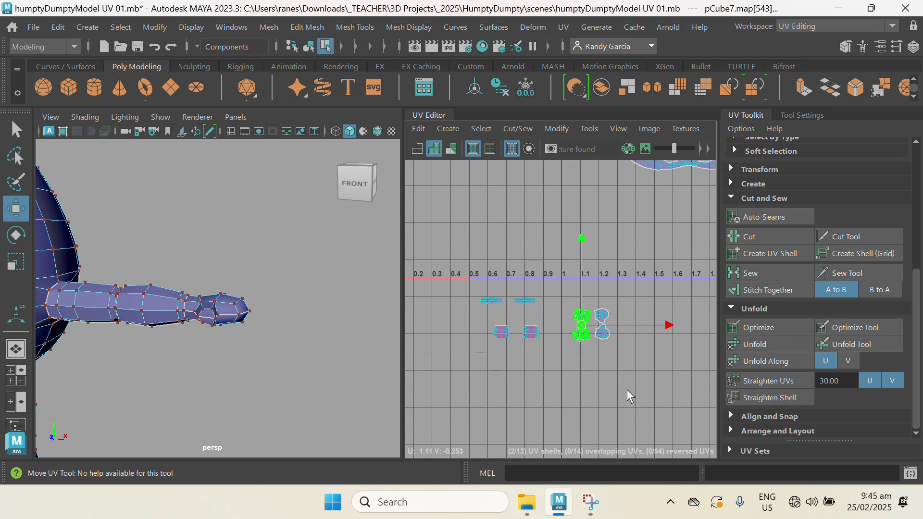
# Step: Select all four hand shells and move them together to about U 1.79, V 0.38
pyautogui.moveTo(626, 390); pyautogui.dragTo(570, 289)
pyautogui.keyDown('alt'); pyautogui.moveTo(596, 324); pyautogui.dragTo(567, 335, button='middle'); pyautogui.keyUp('alt')
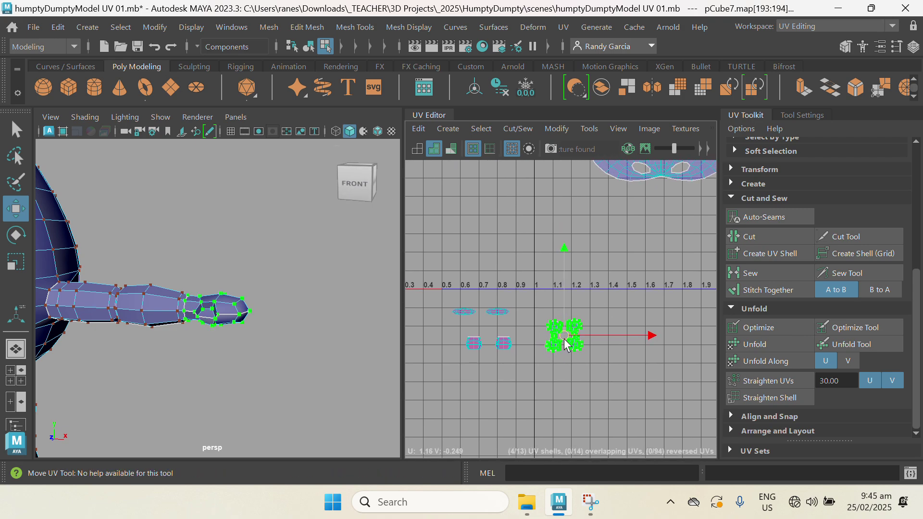
pyautogui.moveTo(563, 339); pyautogui.dragTo(680, 224)
# Step: Switch the mesh to edge selection with the soles of both feet in view, and clear the current selection
pyautogui.scroll(3, 528, 290)
pyautogui.keyDown('alt'); pyautogui.moveTo(506, 337); pyautogui.dragTo(633, 240, button='middle'); pyautogui.keyUp('alt')
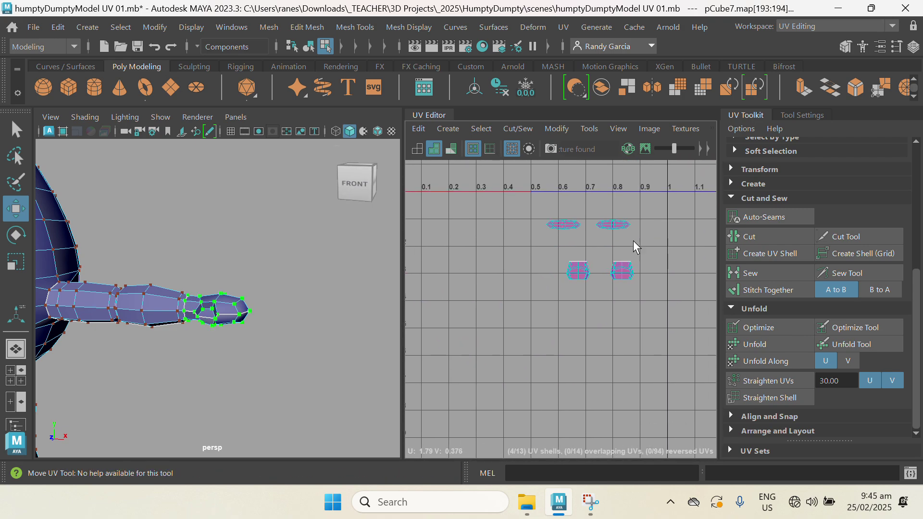
pyautogui.scroll(1, 621, 259)
pyautogui.keyDown('alt'); pyautogui.moveTo(234, 384); pyautogui.dragTo(369, 233, button='middle'); pyautogui.keyUp('alt')
pyautogui.keyDown('alt'); pyautogui.moveTo(326, 318); pyautogui.dragTo(392, 235, button='middle'); pyautogui.keyUp('alt')
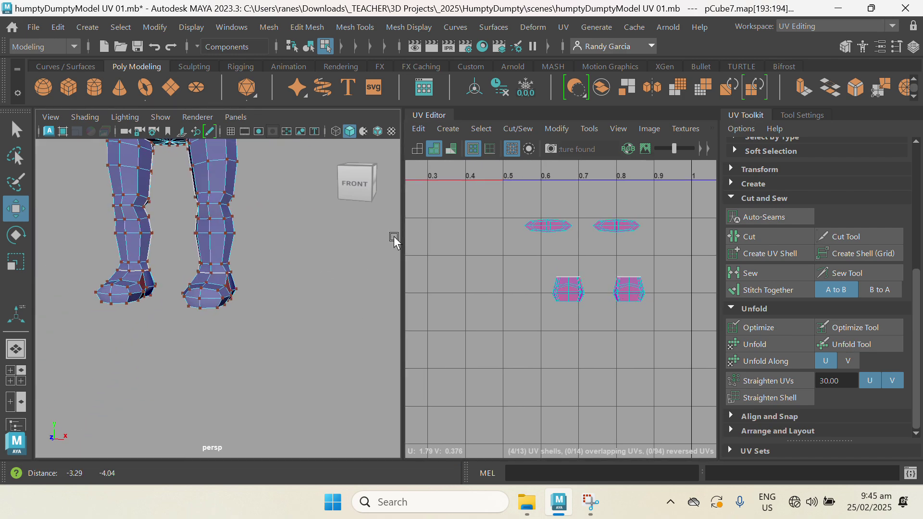
pyautogui.keyDown('alt'); pyautogui.moveTo(254, 293); pyautogui.dragTo(323, 318, button='right'); pyautogui.keyUp('alt')
pyautogui.keyDown('alt'); pyautogui.moveTo(180, 265); pyautogui.dragTo(244, 252, button='middle'); pyautogui.keyUp('alt')
pyautogui.keyDown('alt'); pyautogui.moveTo(245, 255); pyautogui.dragTo(273, 237); pyautogui.keyUp('alt')
pyautogui.moveTo(274, 237); pyautogui.dragTo(288, 51, button='right')
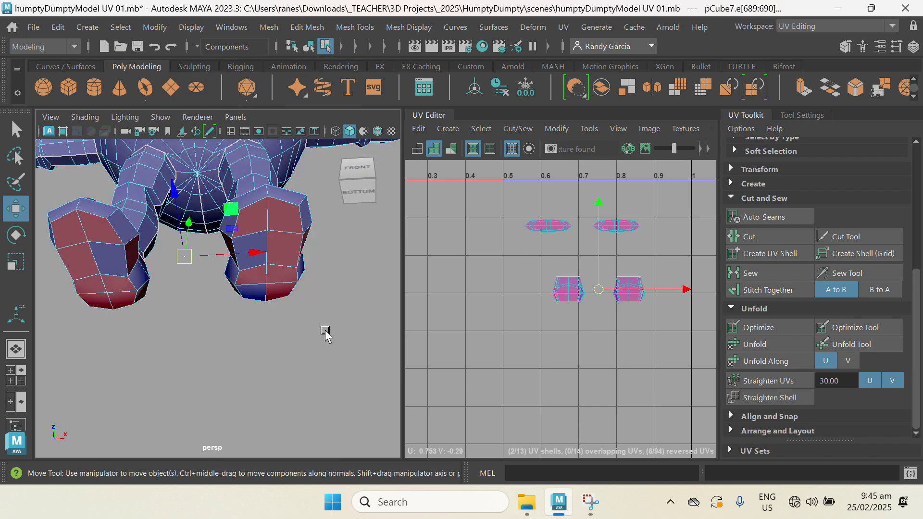
pyautogui.click(347, 351)
# Step: Select the loop of edges bordering the sole of the character's right foot and cut a UV seam along it
pyautogui.keyDown('alt'); pyautogui.moveTo(239, 242); pyautogui.dragTo(291, 291, button='middle'); pyautogui.keyUp('alt')
pyautogui.scroll(2, 197, 258)
pyautogui.keyDown('alt'); pyautogui.moveTo(165, 258); pyautogui.dragTo(220, 260, button='middle'); pyautogui.keyUp('alt')
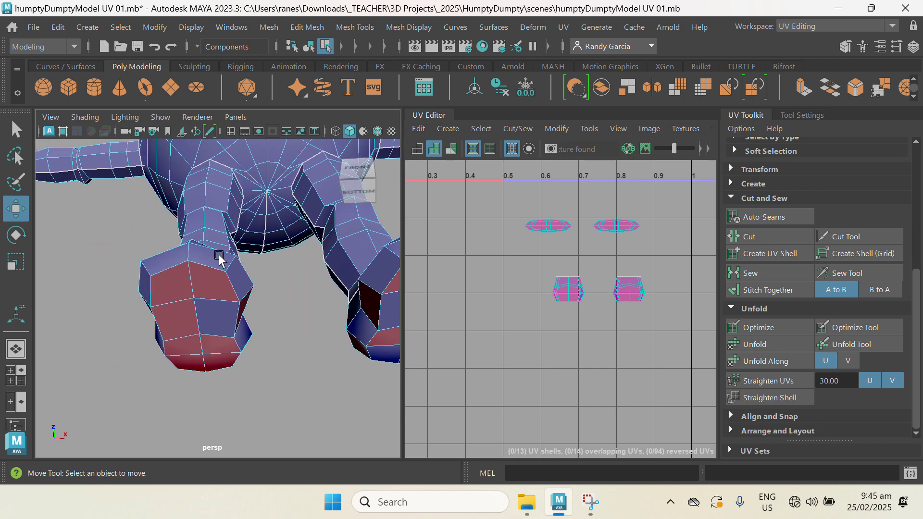
pyautogui.keyDown('alt'); pyautogui.moveTo(220, 259); pyautogui.dragTo(222, 258); pyautogui.keyUp('alt')
pyautogui.click(175, 248)
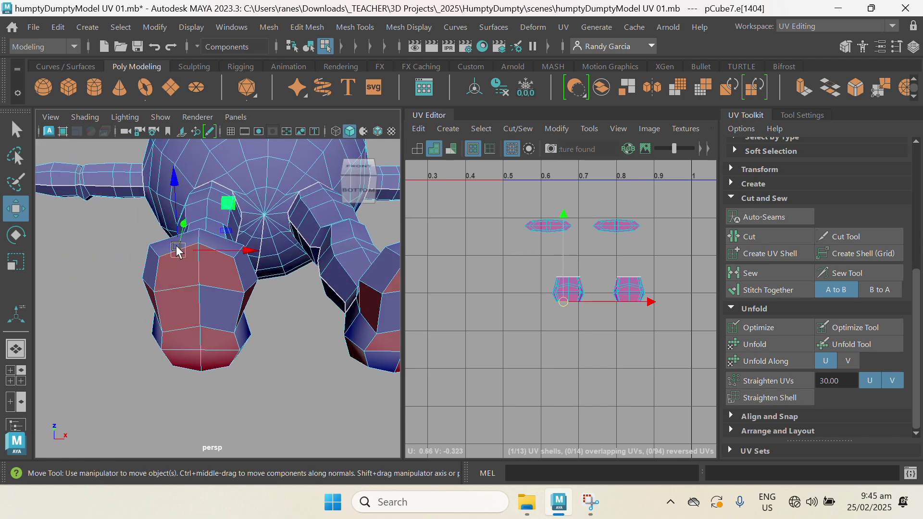
pyautogui.press('q')
pyautogui.click(240, 292)
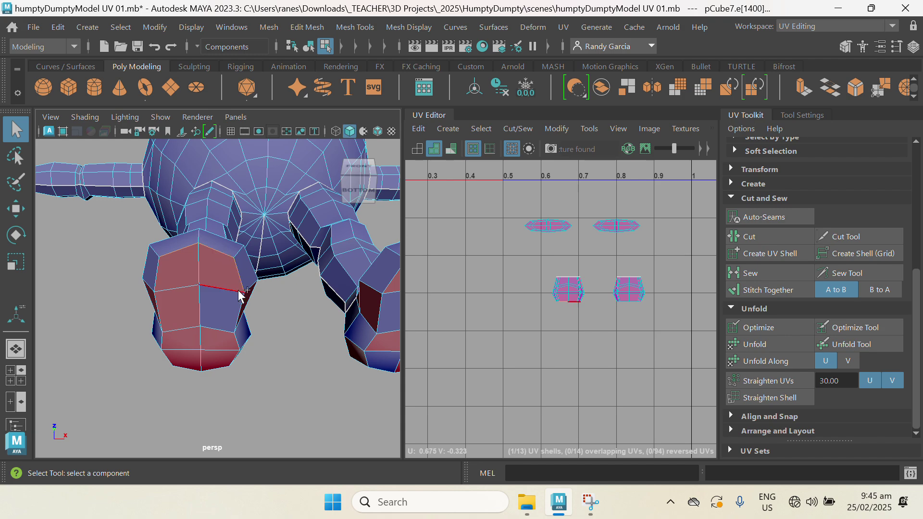
pyautogui.keyDown('alt'); pyautogui.moveTo(230, 315); pyautogui.dragTo(233, 305); pyautogui.keyUp('alt')
pyautogui.keyDown('alt'); pyautogui.moveTo(233, 305); pyautogui.dragTo(247, 308, button='right'); pyautogui.keyUp('alt')
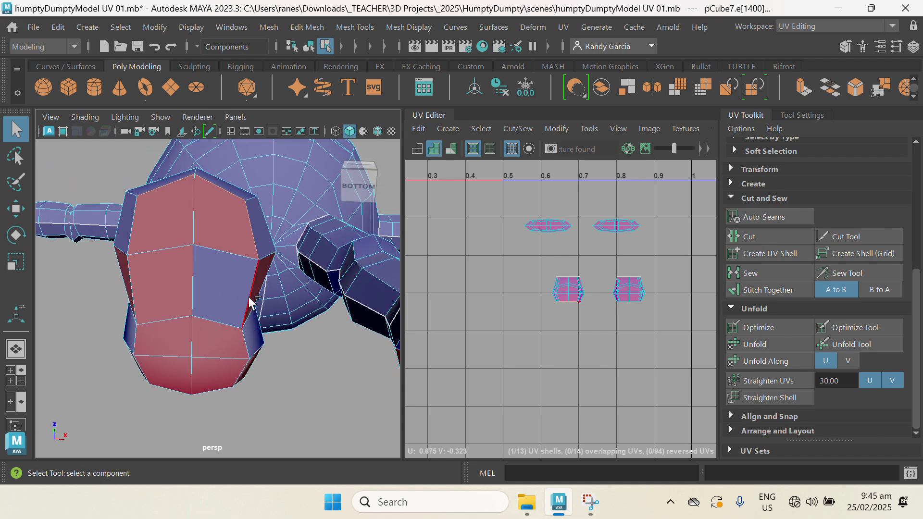
pyautogui.keyDown('shift'); pyautogui.click(247, 342); pyautogui.keyUp('shift')
pyautogui.keyDown('alt'); pyautogui.moveTo(240, 395); pyautogui.dragTo(231, 346); pyautogui.keyUp('alt')
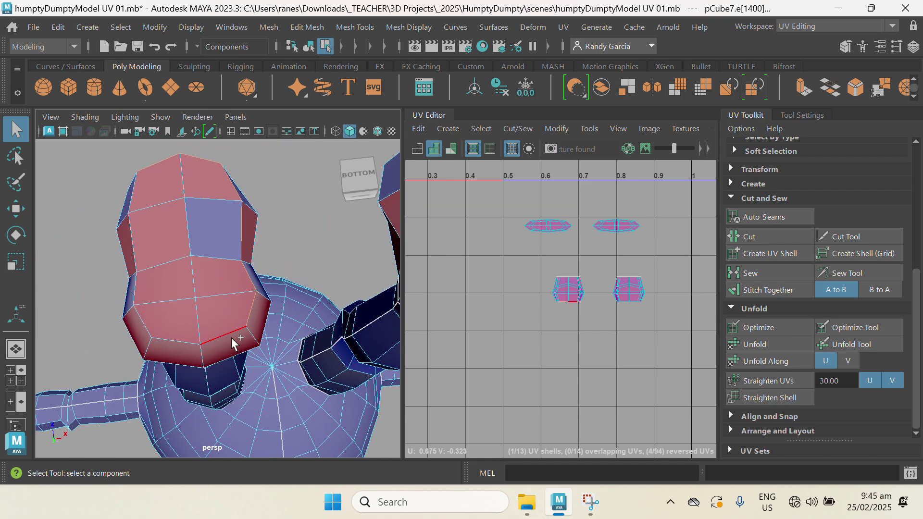
pyautogui.keyDown('shift'); pyautogui.click(232, 337); pyautogui.keyUp('shift')
pyautogui.keyDown('shift'); pyautogui.click(187, 339); pyautogui.keyUp('shift')
pyautogui.keyDown('shift'); pyautogui.click(139, 317); pyautogui.keyUp('shift')
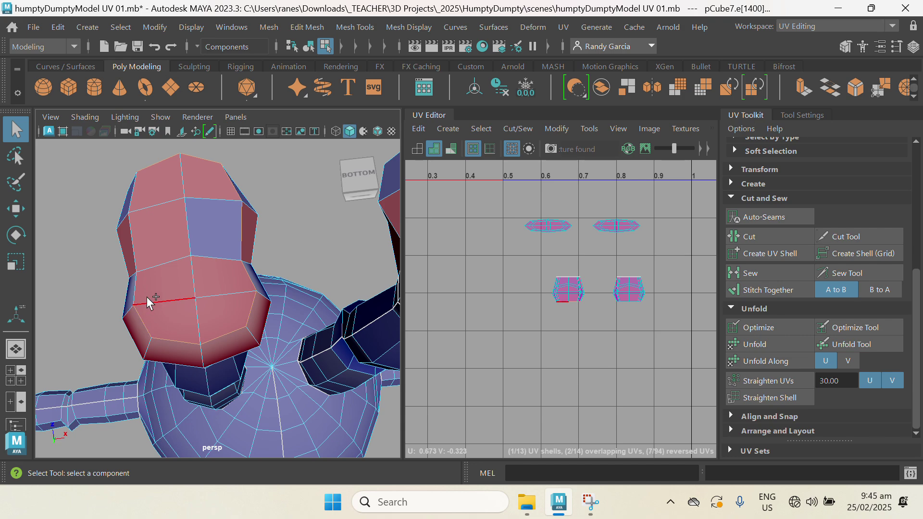
pyautogui.keyDown('shift'); pyautogui.click(140, 262); pyautogui.keyUp('shift')
pyautogui.moveTo(148, 252)
pyautogui.keyDown('alt'); pyautogui.mouseDown()
pyautogui.moveTo(176, 289)
pyautogui.moveTo(144, 262)
pyautogui.mouseUp(); pyautogui.keyUp('alt')
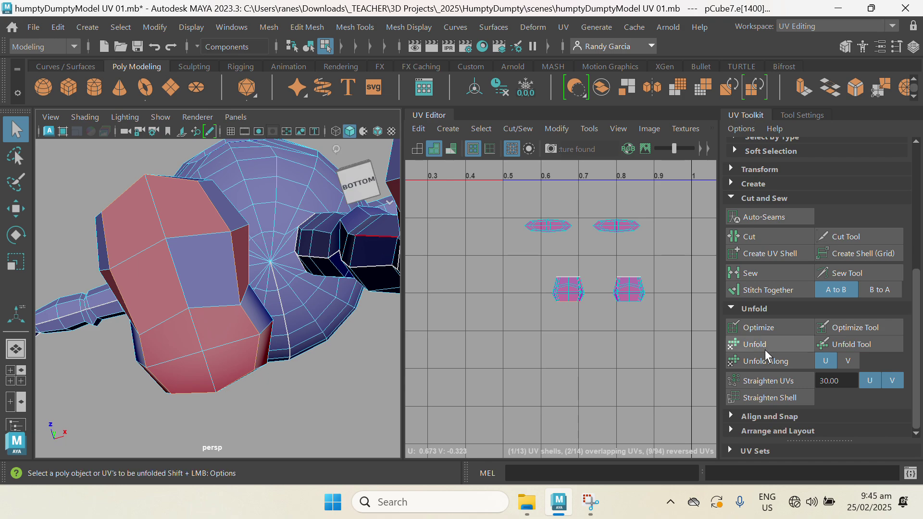
pyautogui.click(775, 235)
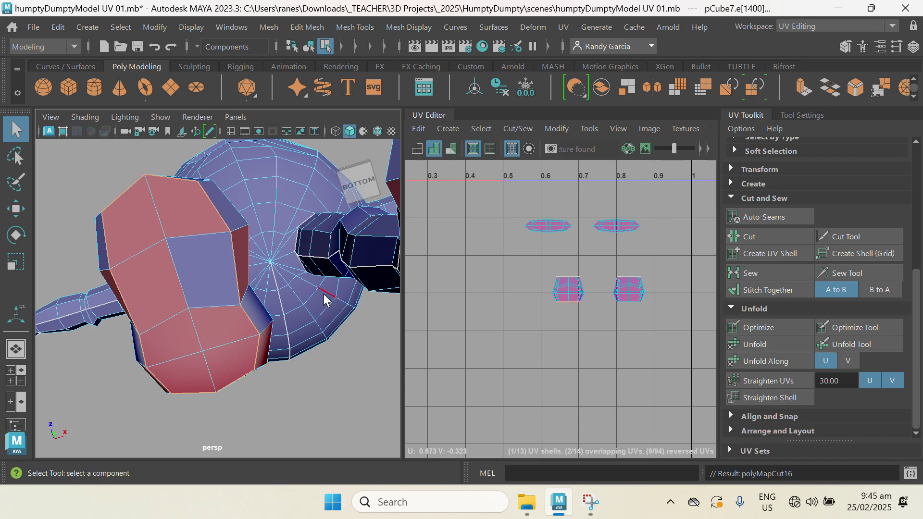
# Step: Select the edges bordering the sole of the character's left foot and cut a UV seam along them
pyautogui.keyDown('alt'); pyautogui.moveTo(285, 338); pyautogui.dragTo(266, 335); pyautogui.keyUp('alt')
pyautogui.click(228, 284)
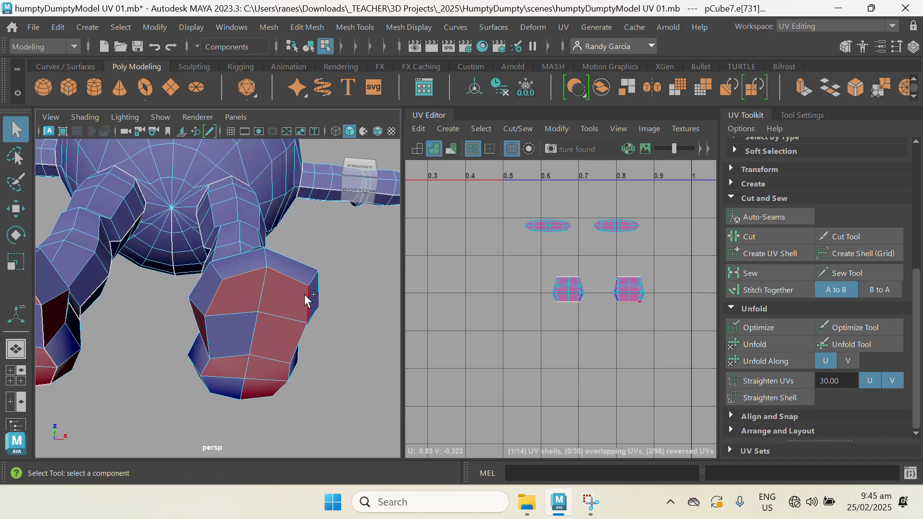
pyautogui.keyDown('alt'); pyautogui.moveTo(297, 322); pyautogui.dragTo(263, 292); pyautogui.keyUp('alt')
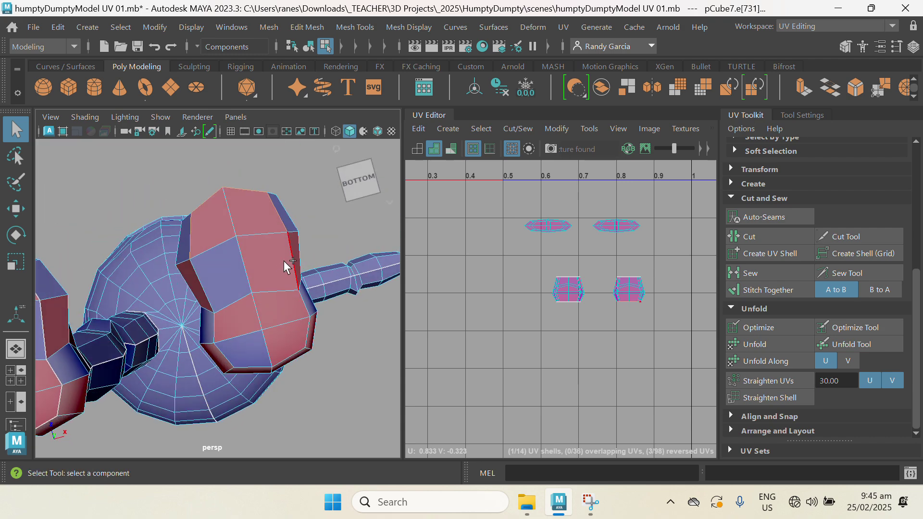
pyautogui.click(297, 295)
pyautogui.click(259, 366)
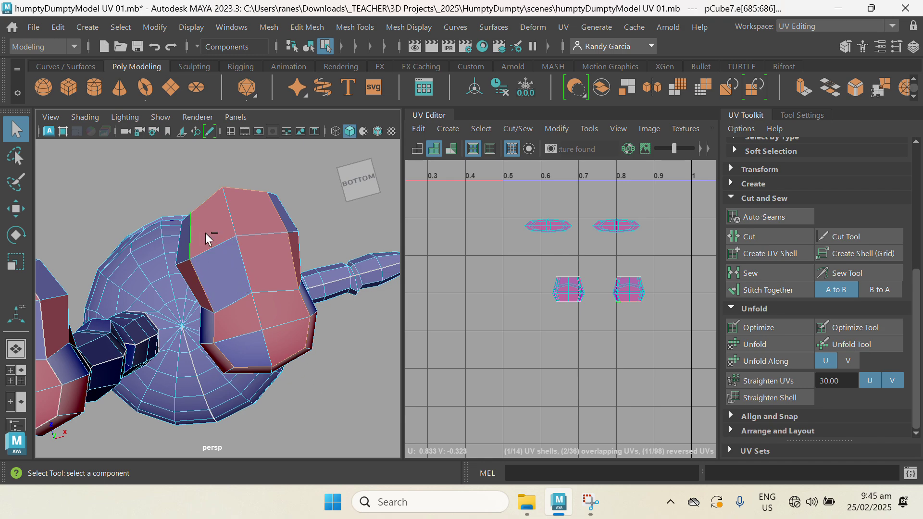
pyautogui.keyDown('alt'); pyautogui.moveTo(335, 392); pyautogui.dragTo(306, 371); pyautogui.keyUp('alt')
pyautogui.click(757, 241)
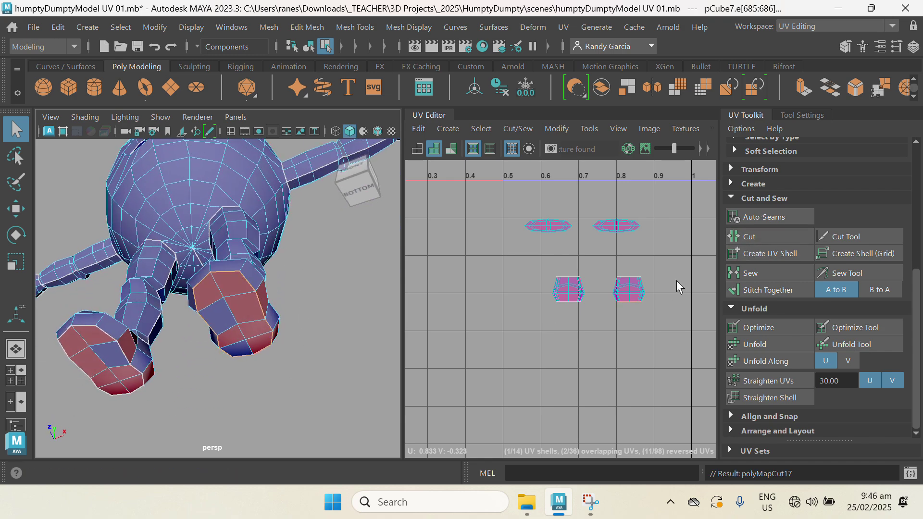
# Step: Select the UVs of all the overlapping foot and sole shells and unfold them
pyautogui.keyDown('alt'); pyautogui.moveTo(577, 330); pyautogui.dragTo(597, 358, button='right'); pyautogui.keyUp('alt')
pyautogui.keyDown('alt'); pyautogui.moveTo(597, 359); pyautogui.dragTo(576, 366, button='middle'); pyautogui.keyUp('alt')
pyautogui.moveTo(567, 313); pyautogui.dragTo(645, 275, button='right')
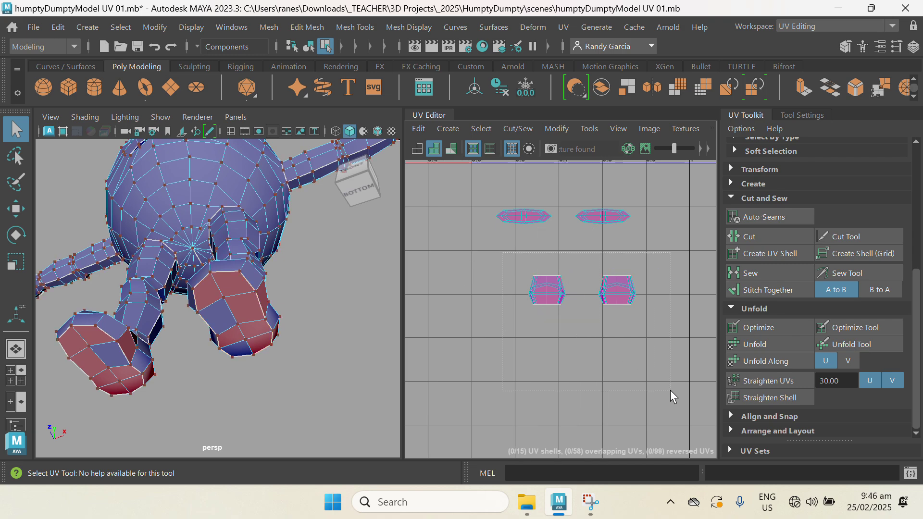
pyautogui.moveTo(670, 390); pyautogui.dragTo(671, 391)
pyautogui.click(754, 344)
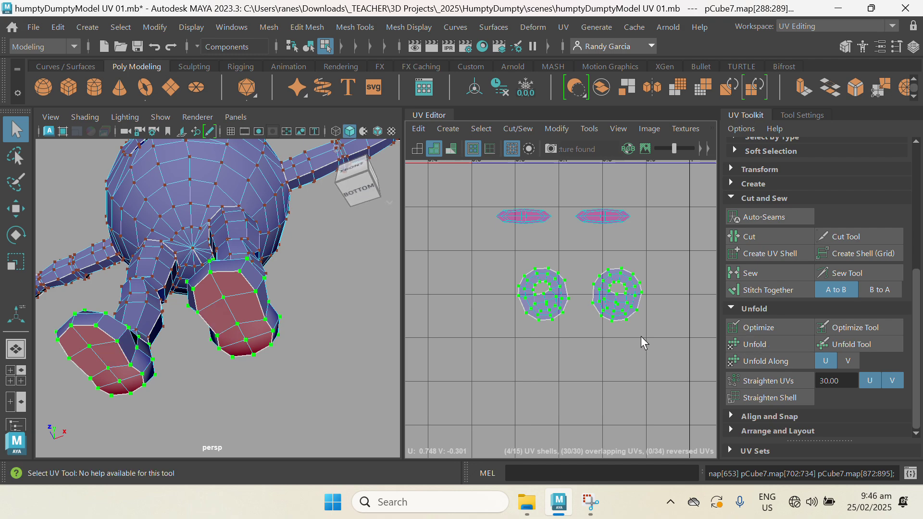
# Step: Move each unfolded upper-foot shell off its sole shell, placing them side by side with the second at about U 0.72, V -0.28
pyautogui.scroll(-6, 561, 317)
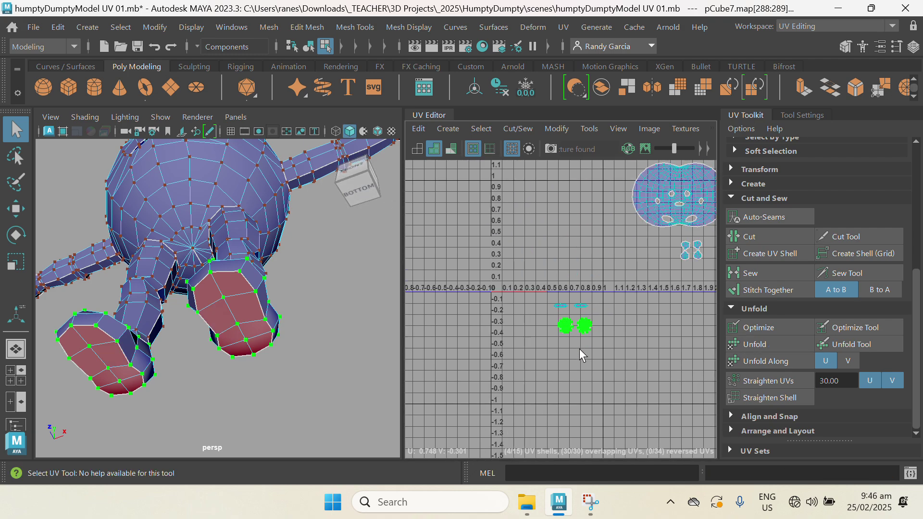
pyautogui.scroll(-1, 578, 349)
pyautogui.scroll(8, 579, 349)
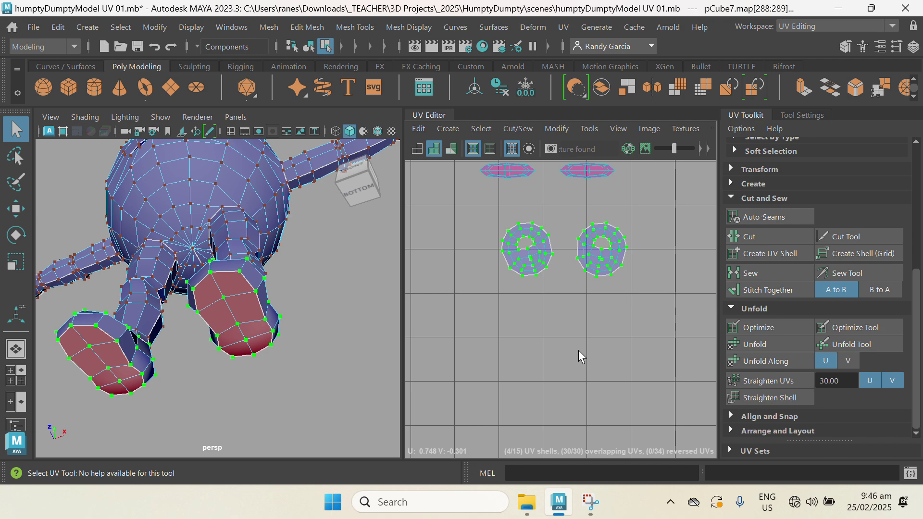
pyautogui.scroll(1, 555, 320)
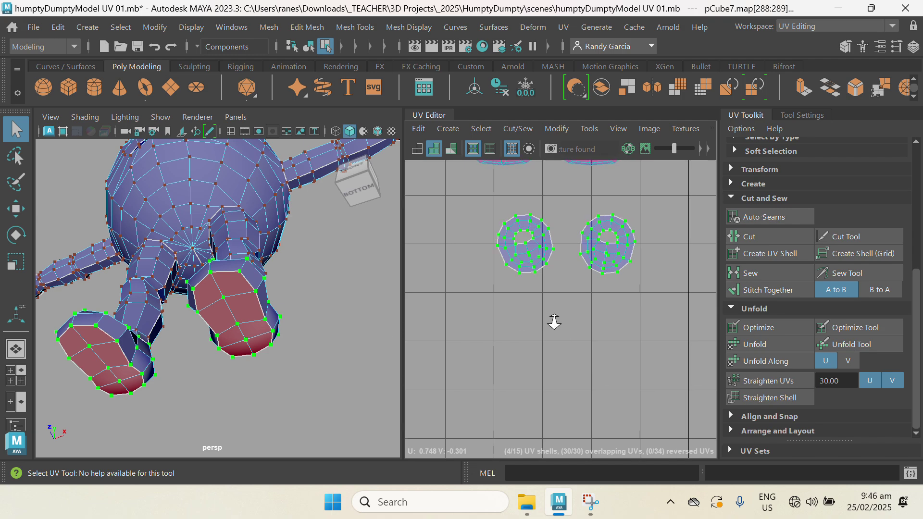
pyautogui.moveTo(532, 249); pyautogui.dragTo(564, 241, button='right')
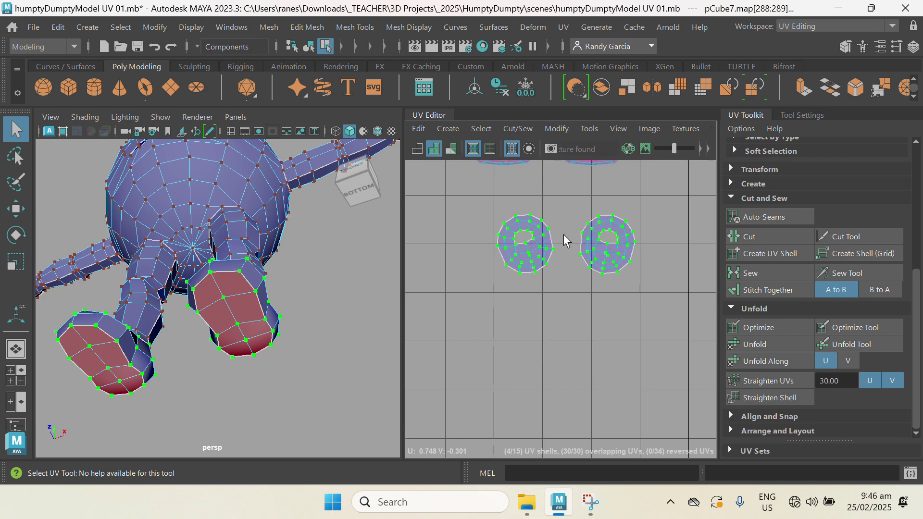
pyautogui.click(538, 254)
pyautogui.press('w')
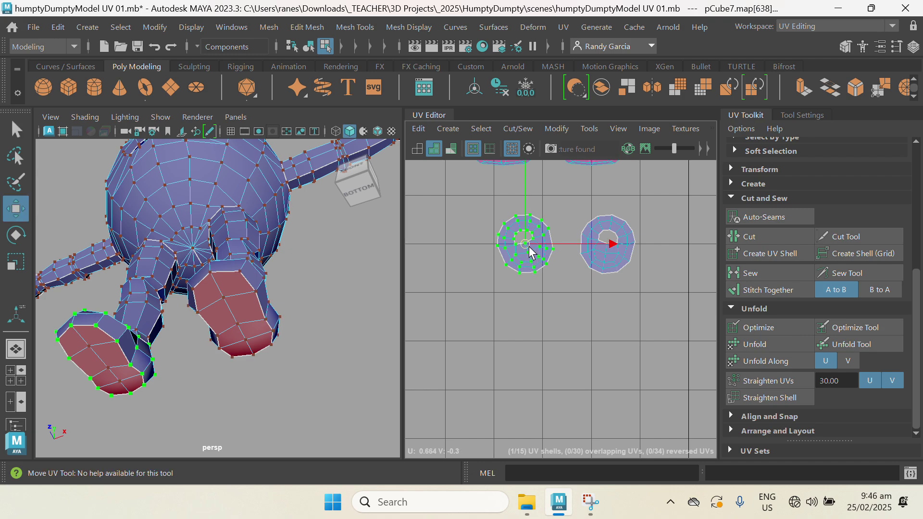
pyautogui.moveTo(531, 251); pyautogui.dragTo(490, 249)
pyautogui.click(620, 267)
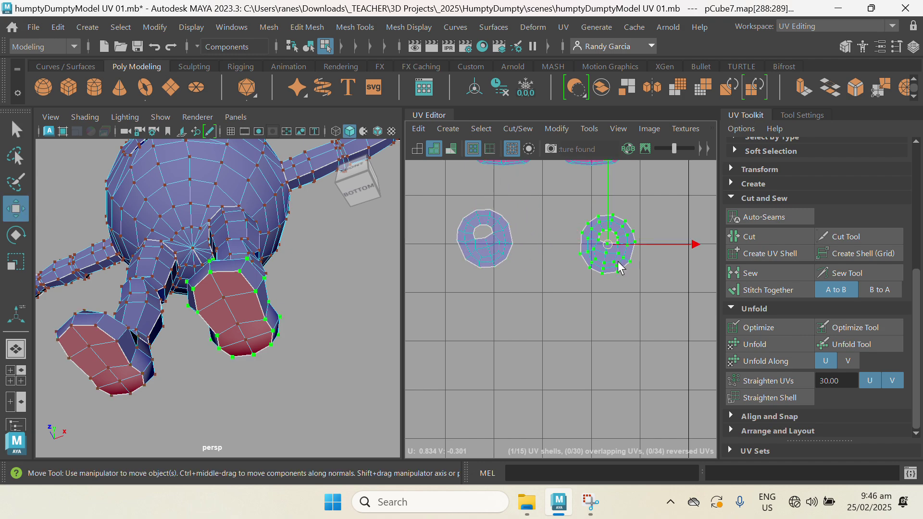
pyautogui.moveTo(597, 242); pyautogui.dragTo(542, 233)
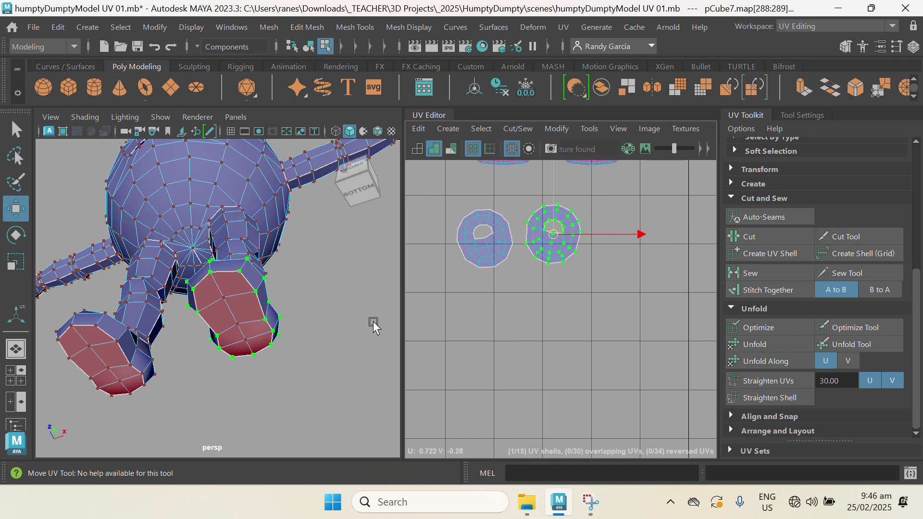
# Step: Select both upper-foot shells and move them together to about U 0.77, V -0.57
pyautogui.scroll(-5, 269, 337)
pyautogui.scroll(-3, 552, 366)
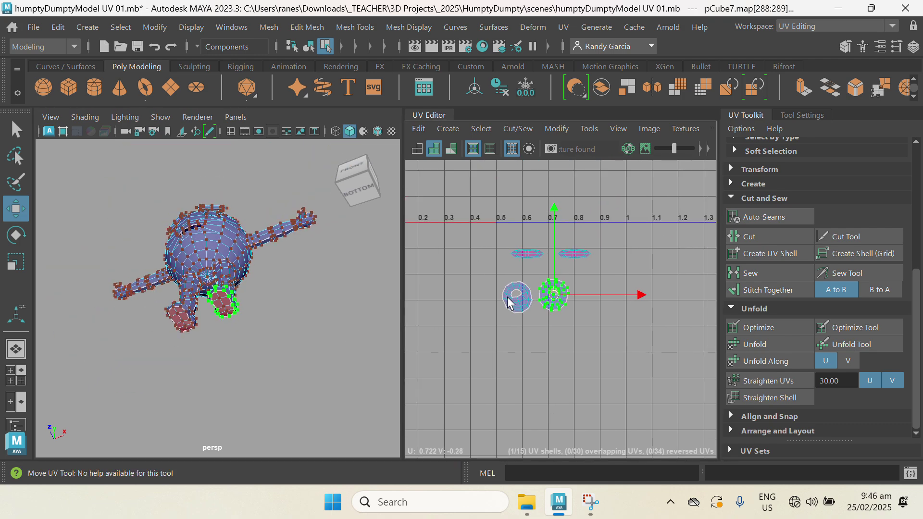
pyautogui.scroll(2, 552, 341)
pyautogui.scroll(2, 490, 288)
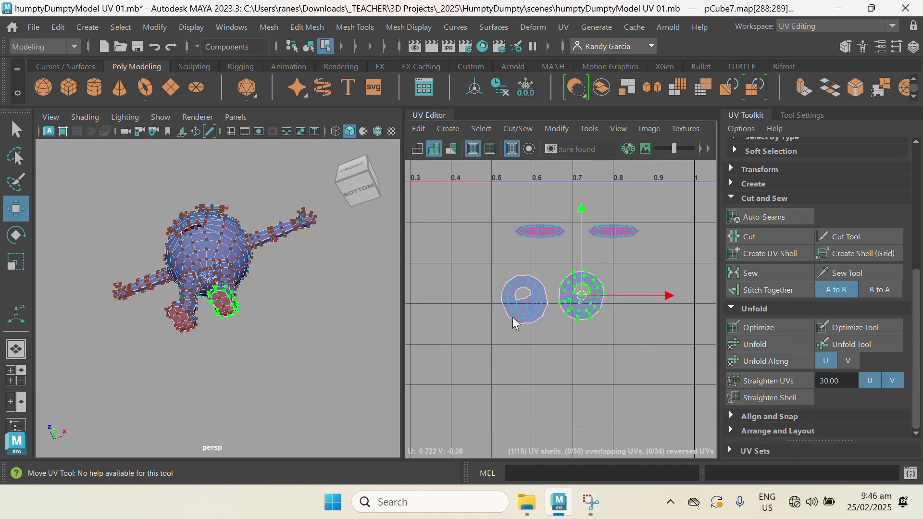
pyautogui.keyDown('shift'); pyautogui.click(531, 306); pyautogui.keyUp('shift')
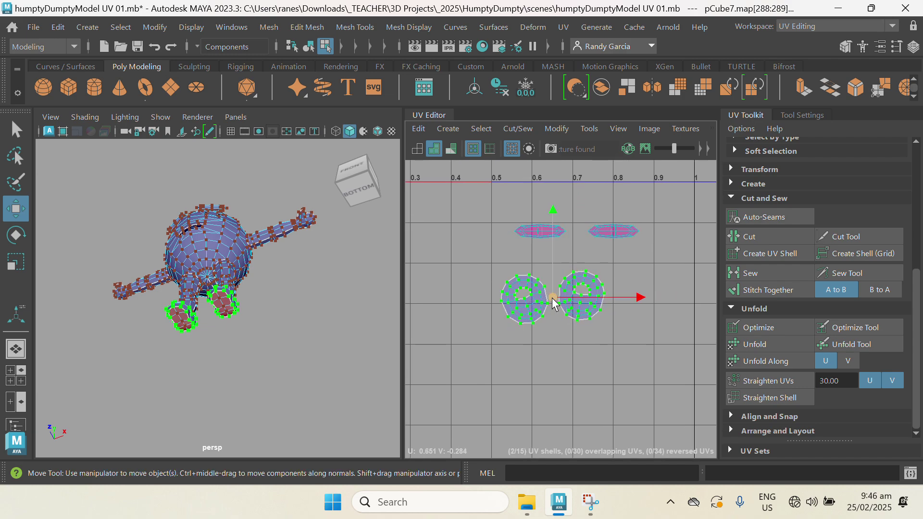
pyautogui.moveTo(554, 302); pyautogui.dragTo(601, 417)
pyautogui.scroll(6, 332, 351)
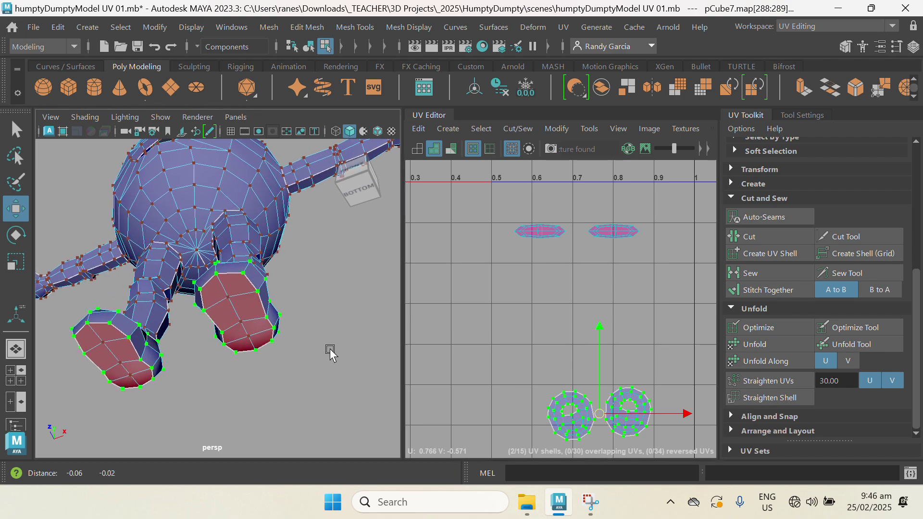
pyautogui.keyDown('alt'); pyautogui.moveTo(331, 350); pyautogui.dragTo(363, 343, button='middle'); pyautogui.keyUp('alt')
pyautogui.scroll(2, 301, 305)
pyautogui.moveTo(274, 291); pyautogui.dragTo(336, 89, button='right')
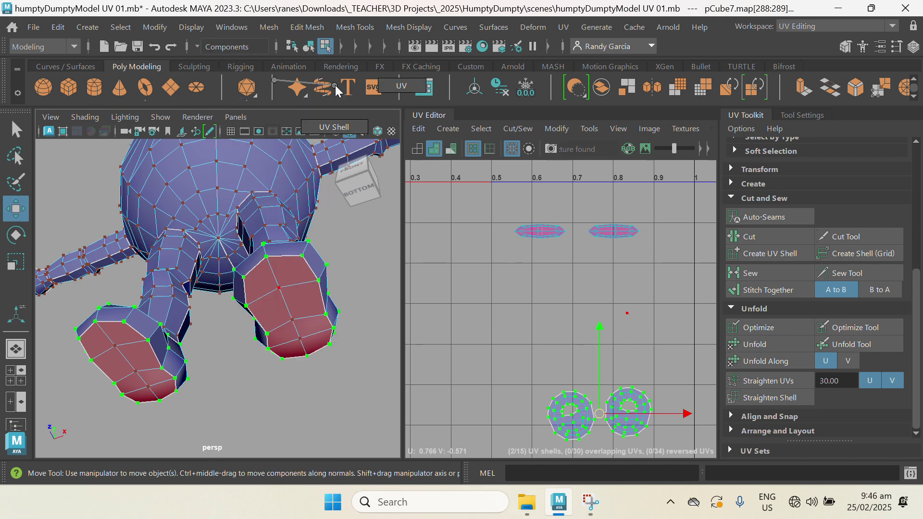
pyautogui.click(282, 290)
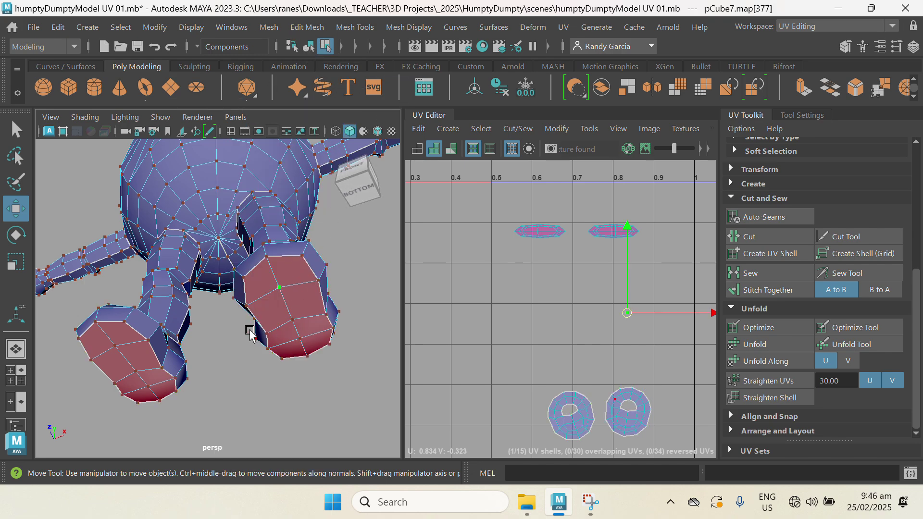
pyautogui.keyDown('shift'); pyautogui.click(116, 346); pyautogui.keyUp('shift')
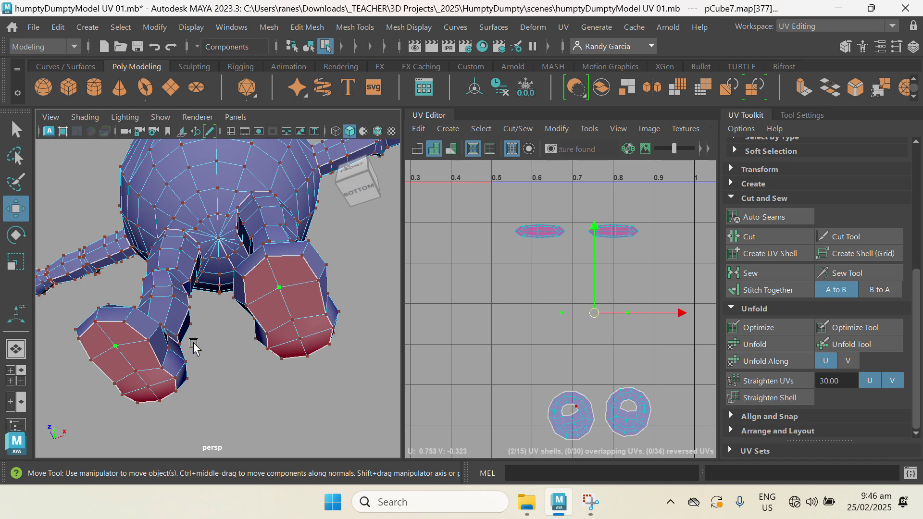
pyautogui.click(483, 128)
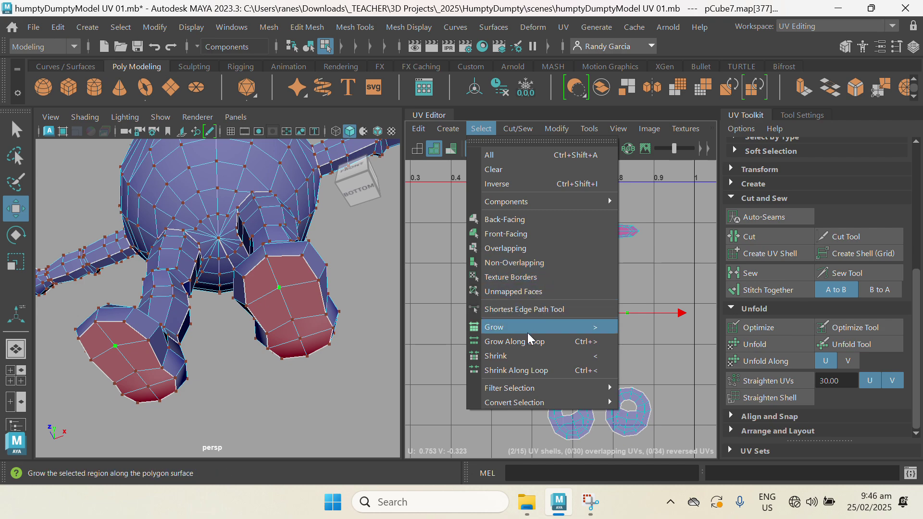
pyautogui.click(421, 260)
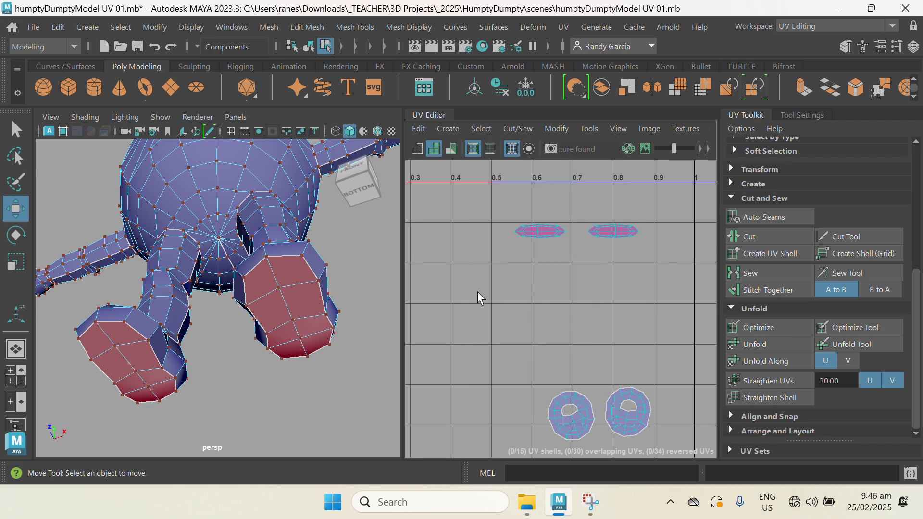
# Step: Select the faces of both foot soles and apply a planar UV projection to them
pyautogui.moveTo(500, 290); pyautogui.dragTo(501, 320, button='right')
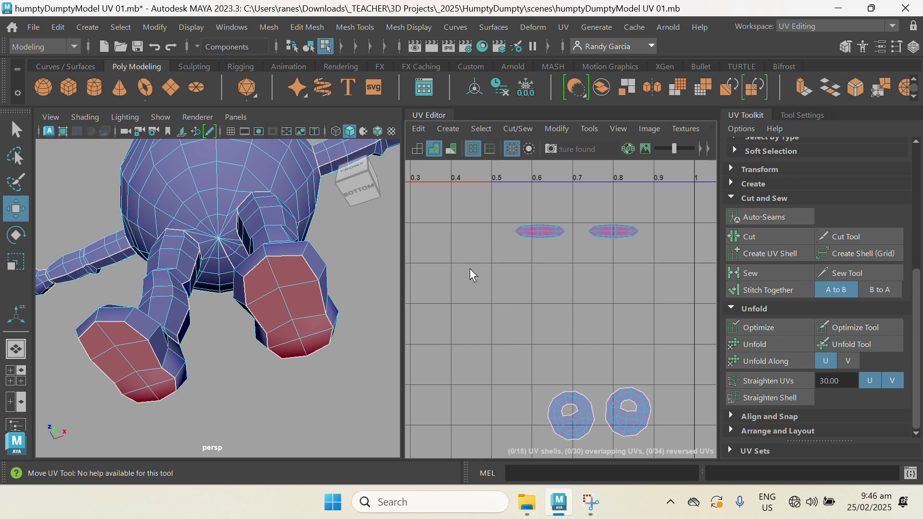
pyautogui.moveTo(646, 342); pyautogui.dragTo(646, 343)
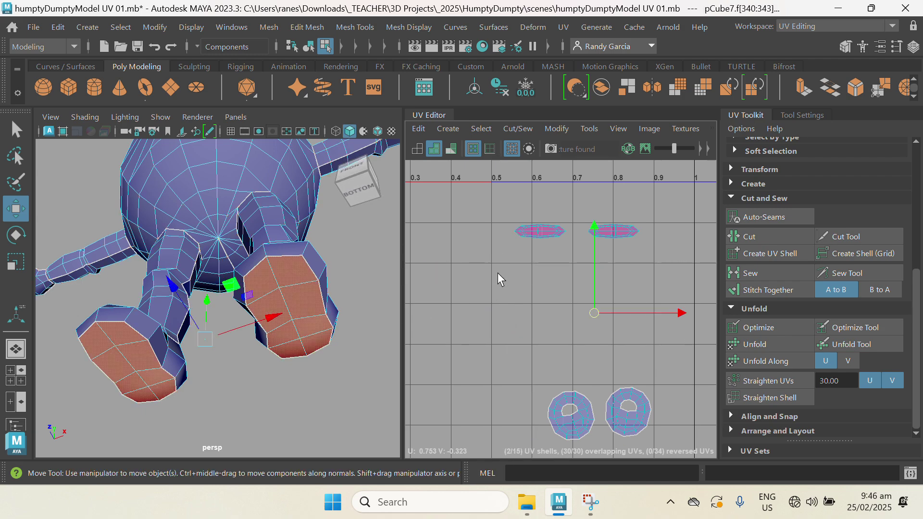
pyautogui.moveTo(496, 269); pyautogui.dragTo(547, 291)
pyautogui.moveTo(673, 358); pyautogui.dragTo(673, 358)
pyautogui.keyDown('shift'); pyautogui.moveTo(370, 380); pyautogui.dragTo(502, 365, button='right'); pyautogui.keyUp('shift')
# Step: Select the UVs of both projected sole shells, move them to about U 0.84, V -1.08 and scale them down
pyautogui.scroll(-6, 587, 295)
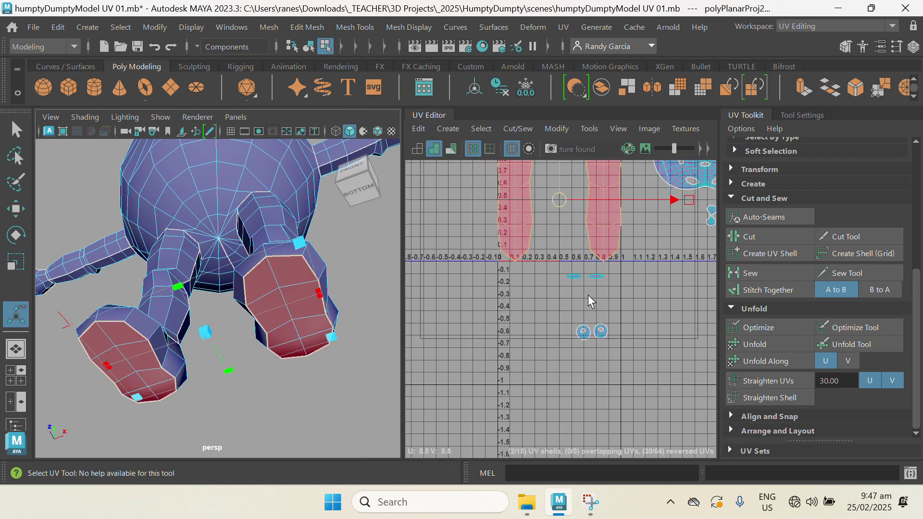
pyautogui.keyDown('alt'); pyautogui.moveTo(587, 295); pyautogui.dragTo(628, 390, button='middle'); pyautogui.keyUp('alt')
pyautogui.keyDown('alt'); pyautogui.moveTo(533, 297); pyautogui.dragTo(629, 275, button='right'); pyautogui.keyUp('alt')
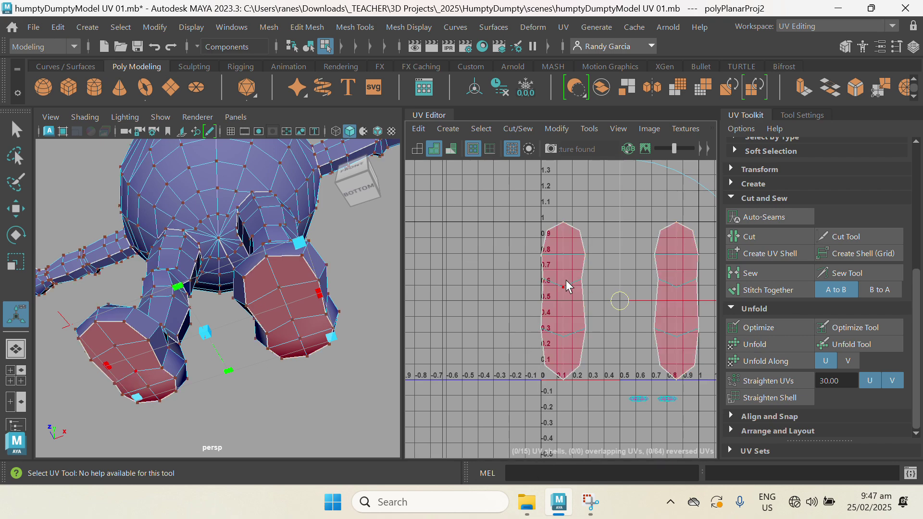
pyautogui.keyDown('shift'); pyautogui.doubleClick(676, 286); pyautogui.keyUp('shift')
pyautogui.scroll(-4, 597, 317)
pyautogui.keyDown('alt'); pyautogui.moveTo(596, 318); pyautogui.dragTo(534, 282, button='middle'); pyautogui.keyUp('alt')
pyautogui.press('w')
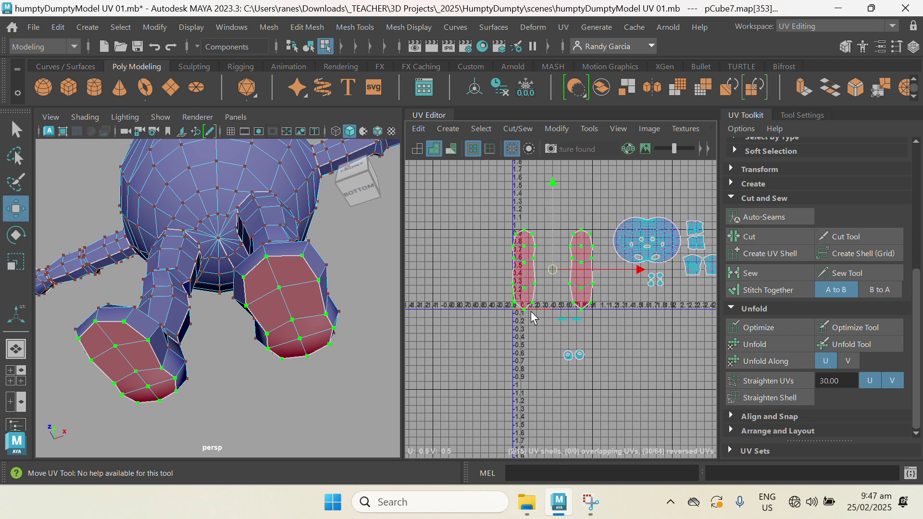
pyautogui.moveTo(553, 270); pyautogui.dragTo(532, 415)
pyautogui.press('r')
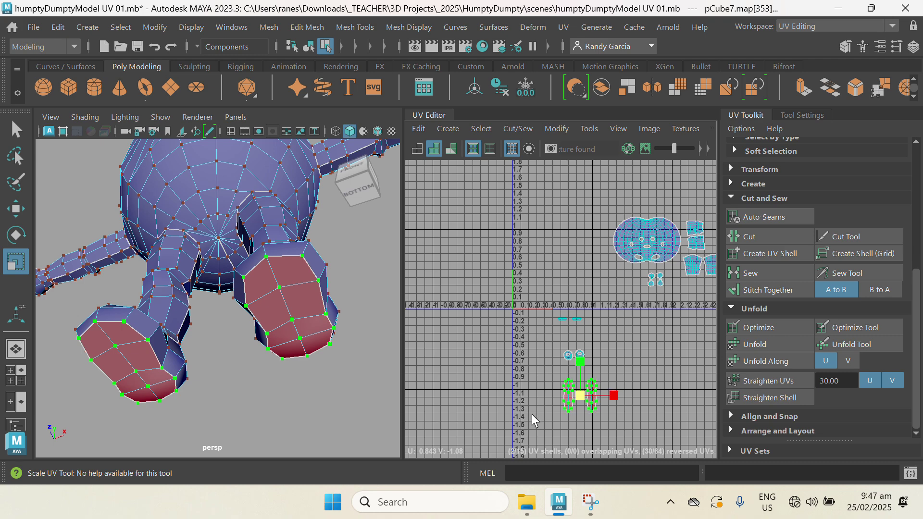
# Step: Flip both sole shells along V and optimize their UVs
pyautogui.scroll(3, 625, 358)
pyautogui.keyDown('alt'); pyautogui.moveTo(541, 306); pyautogui.dragTo(575, 261, button='middle'); pyautogui.keyUp('alt')
pyautogui.keyDown('alt'); pyautogui.moveTo(633, 351); pyautogui.dragTo(636, 331, button='right'); pyautogui.keyUp('alt')
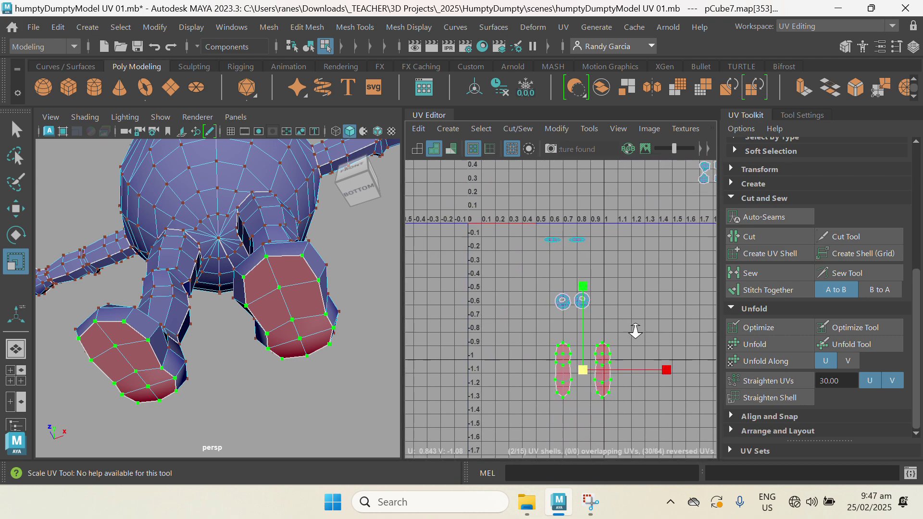
pyautogui.scroll(1, 635, 330)
pyautogui.scroll(5, 808, 292)
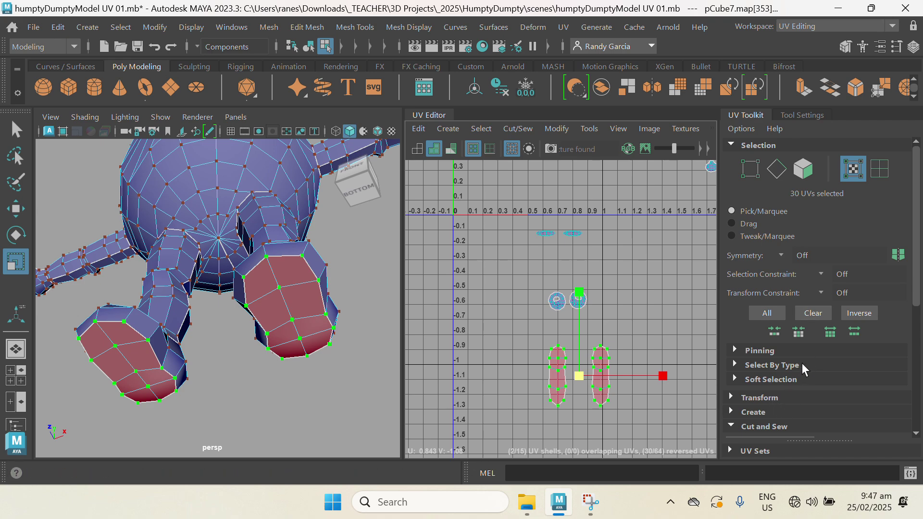
pyautogui.click(757, 397)
pyautogui.scroll(-3, 772, 390)
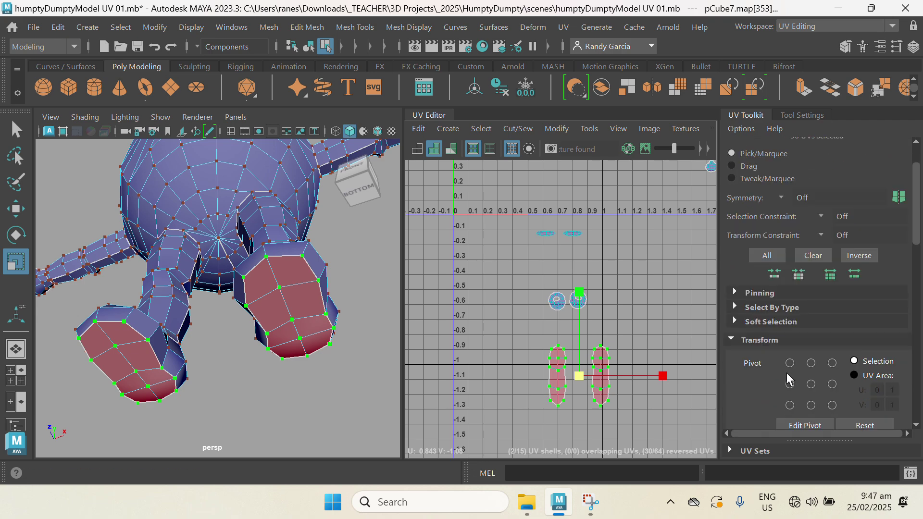
pyautogui.scroll(-5, 786, 371)
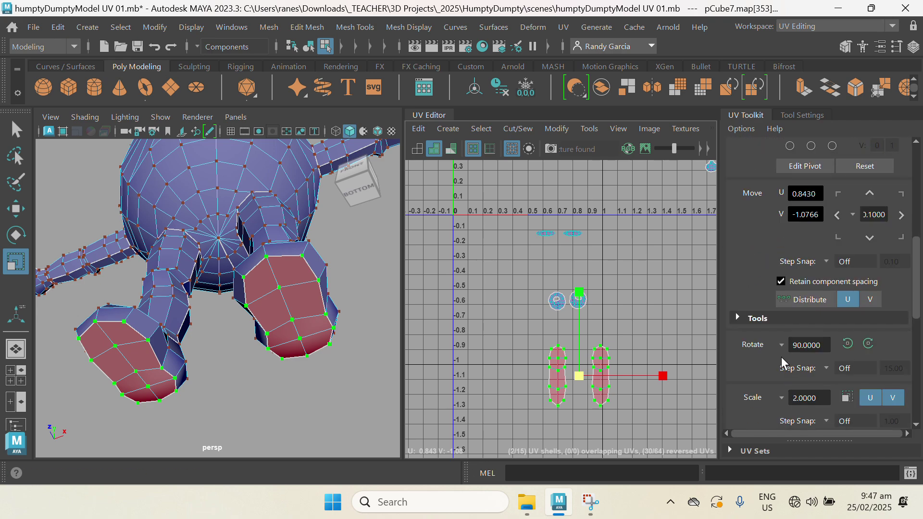
pyautogui.scroll(-5, 754, 295)
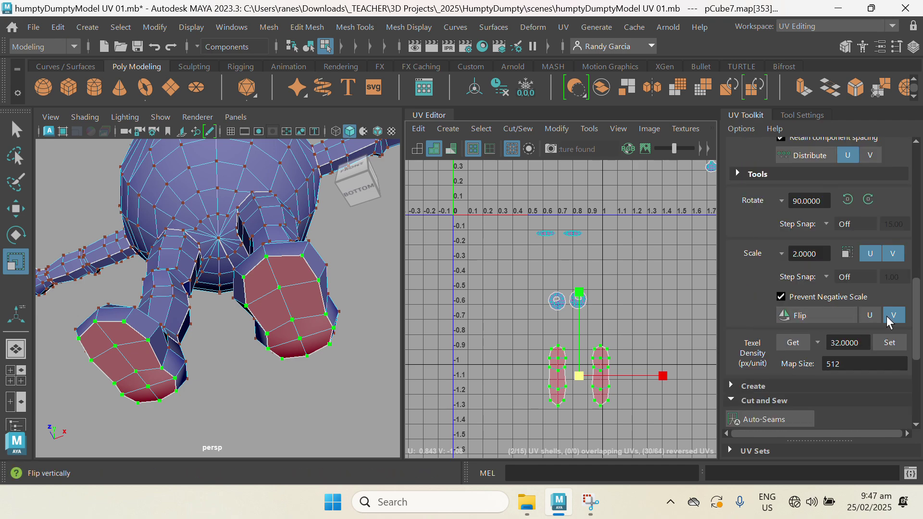
pyautogui.click(816, 311)
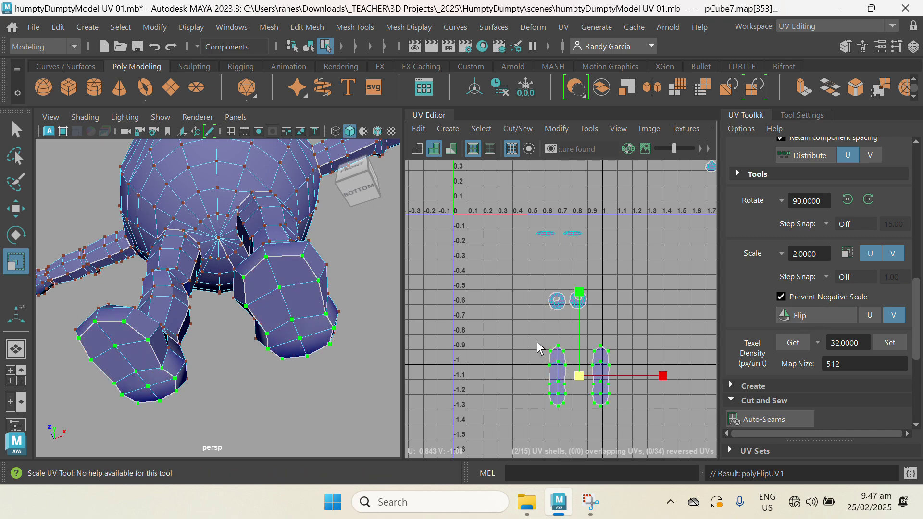
pyautogui.scroll(-7, 829, 318)
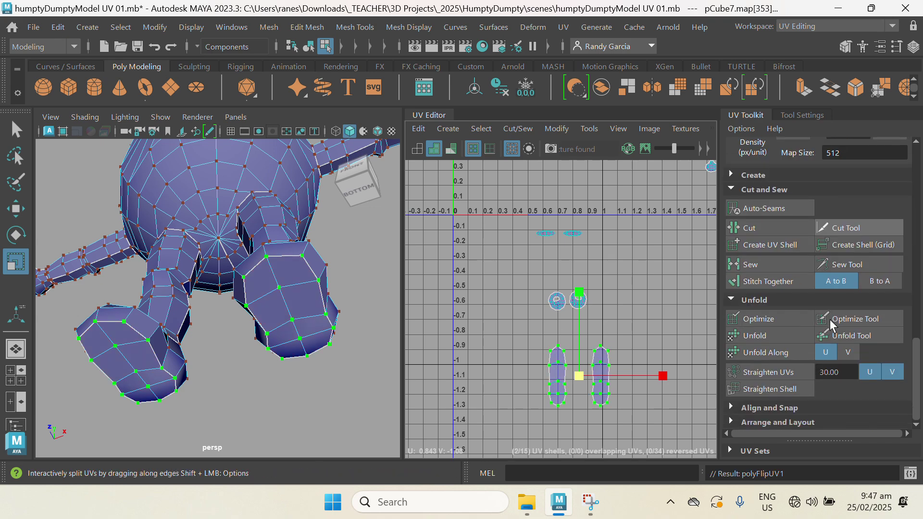
pyautogui.click(774, 318)
# Step: Move both sole shells just below the upper-foot shells, to about U 0.77, V -0.75, and scale them down
pyautogui.scroll(5, 515, 343)
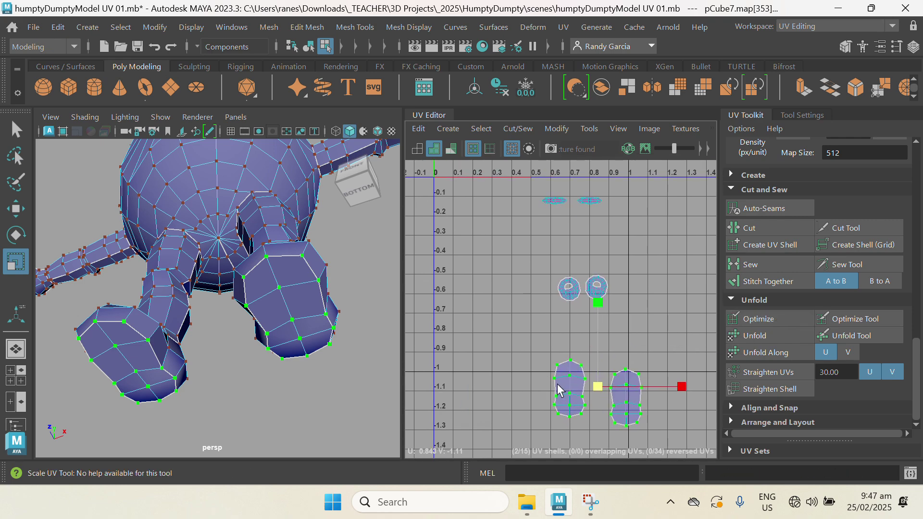
pyautogui.press('w')
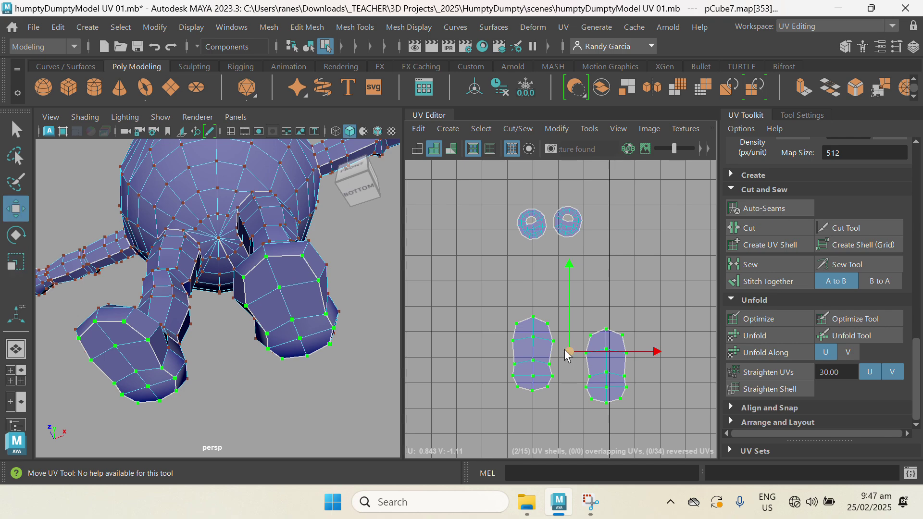
pyautogui.moveTo(565, 350); pyautogui.dragTo(546, 270)
pyautogui.press('r')
pyautogui.press('w')
pyautogui.scroll(3, 546, 270)
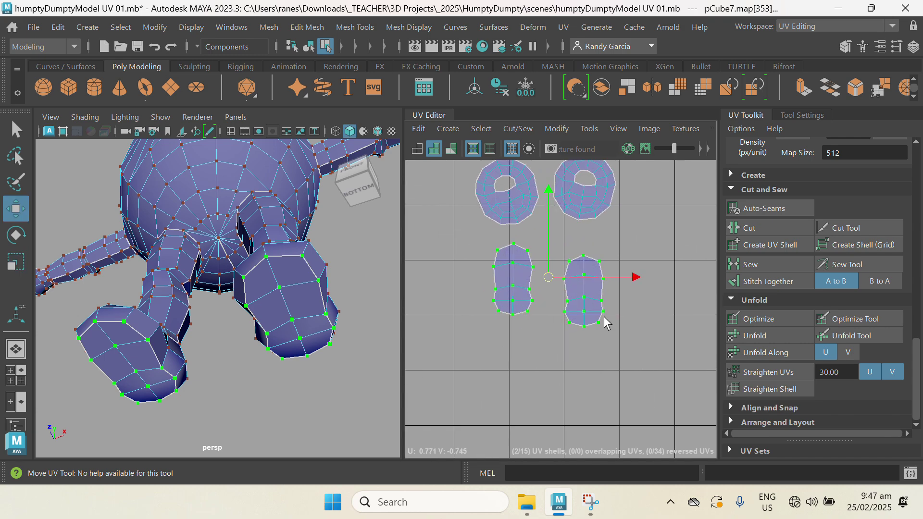
# Step: Move the second sole shell closer to the first and level with it
pyautogui.scroll(2, 605, 323)
pyautogui.click(573, 294)
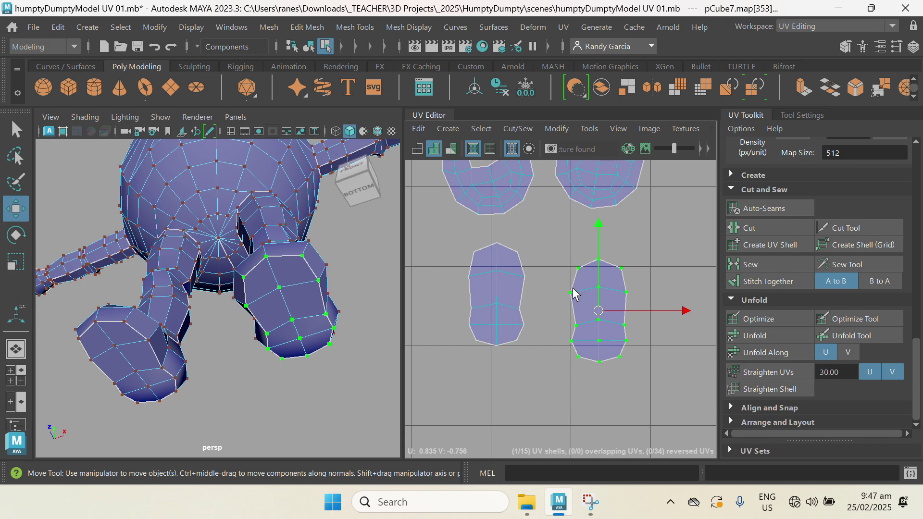
pyautogui.moveTo(604, 322); pyautogui.dragTo(573, 305)
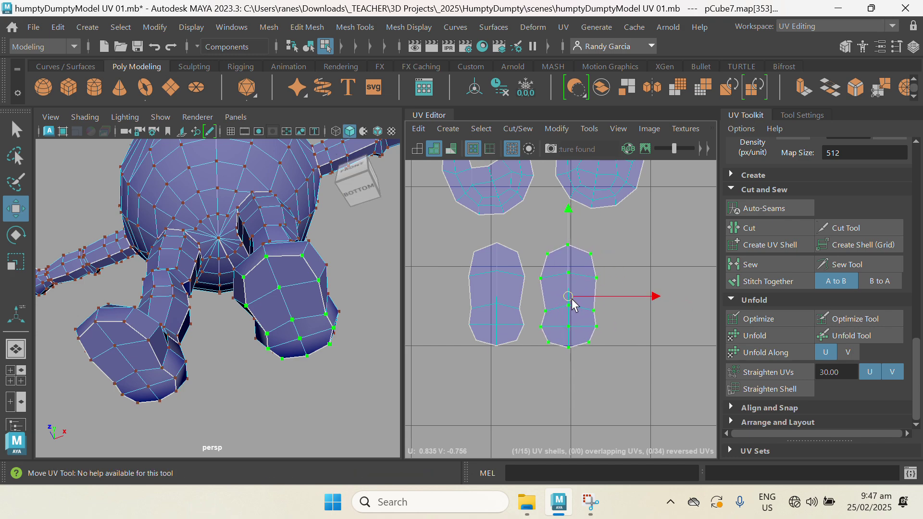
# Step: Select both sole shells and scale them down together to about half their size
pyautogui.moveTo(456, 239); pyautogui.dragTo(443, 229)
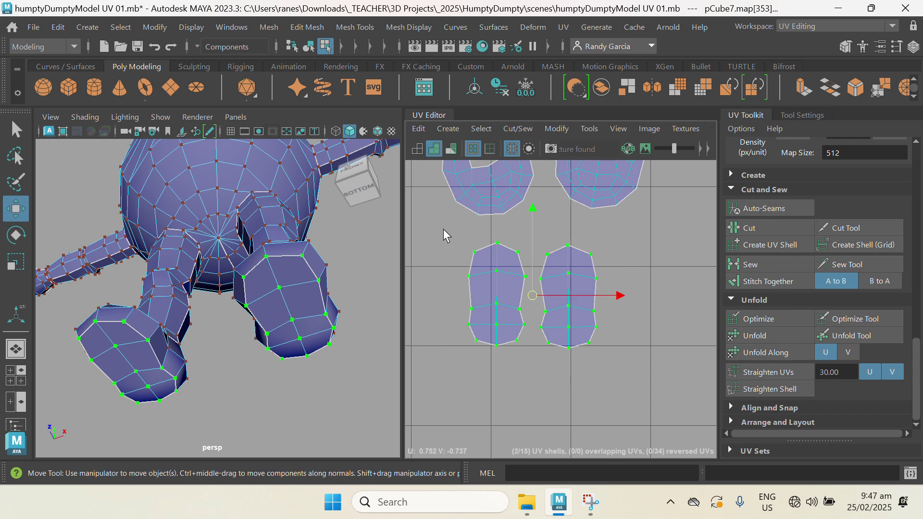
pyautogui.press('r')
pyautogui.moveTo(533, 297); pyautogui.dragTo(524, 296)
pyautogui.scroll(-3, 539, 307)
pyautogui.scroll(2, 584, 308)
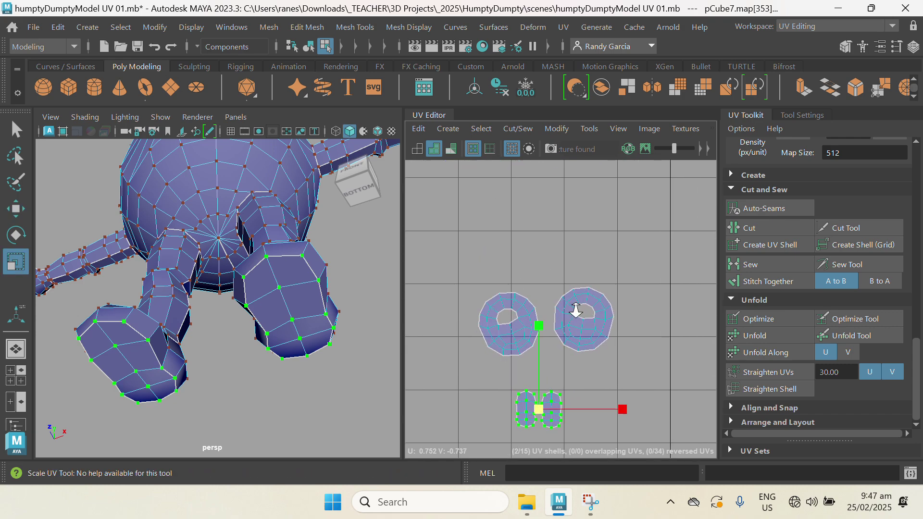
# Step: Rotate each upper-foot shell upright and move the second level with the first, at about U 0.83, V -0.58
pyautogui.click(535, 311)
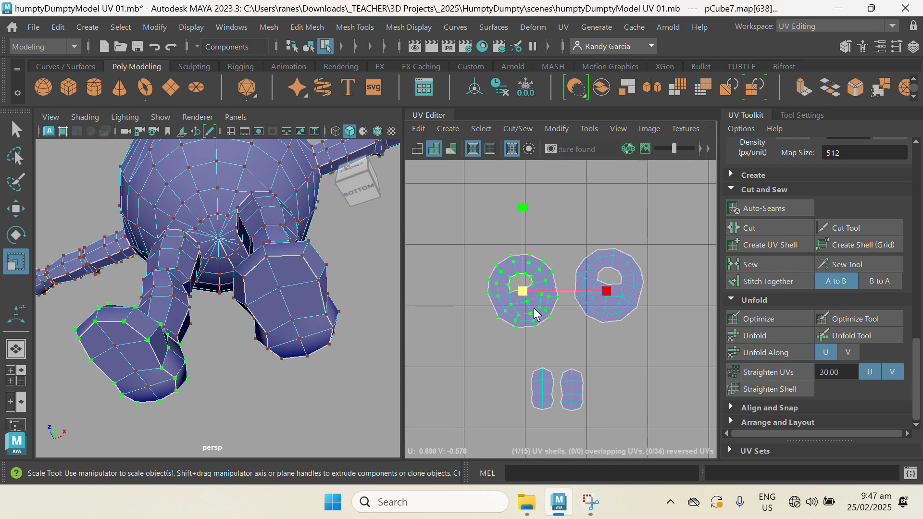
pyautogui.press('e')
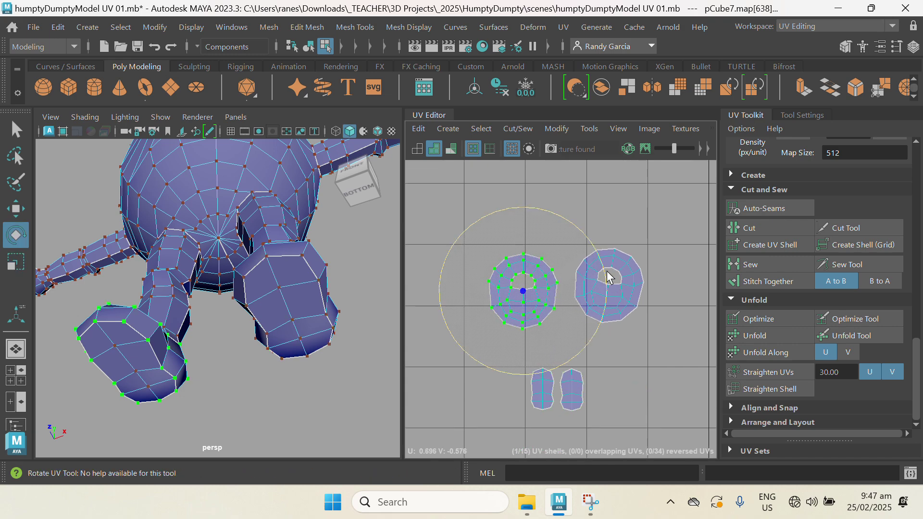
pyautogui.press('w')
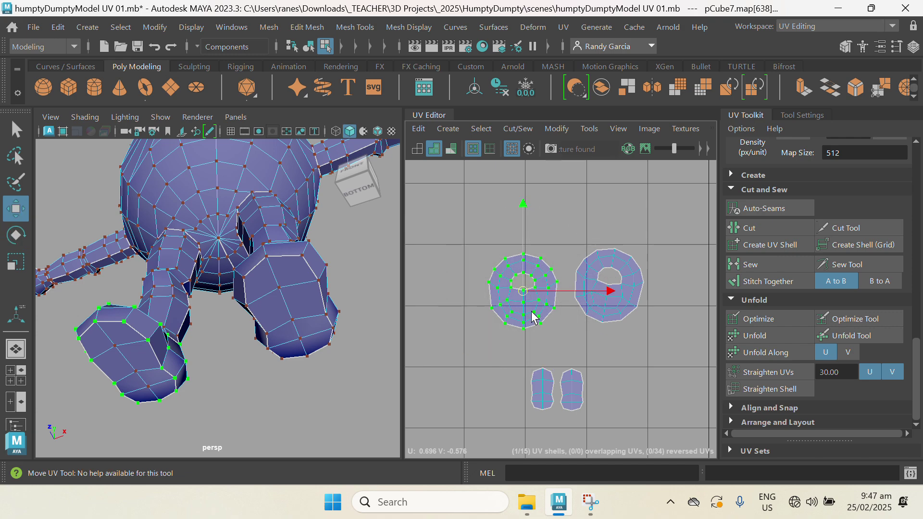
pyautogui.click(634, 303)
pyautogui.press('e')
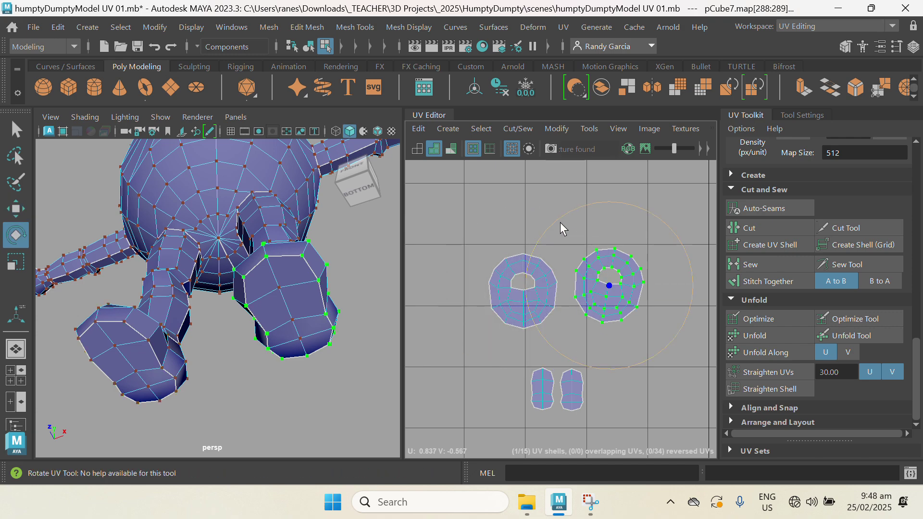
pyautogui.moveTo(559, 218); pyautogui.dragTo(546, 229)
pyautogui.press('w')
pyautogui.moveTo(608, 282); pyautogui.dragTo(607, 288)
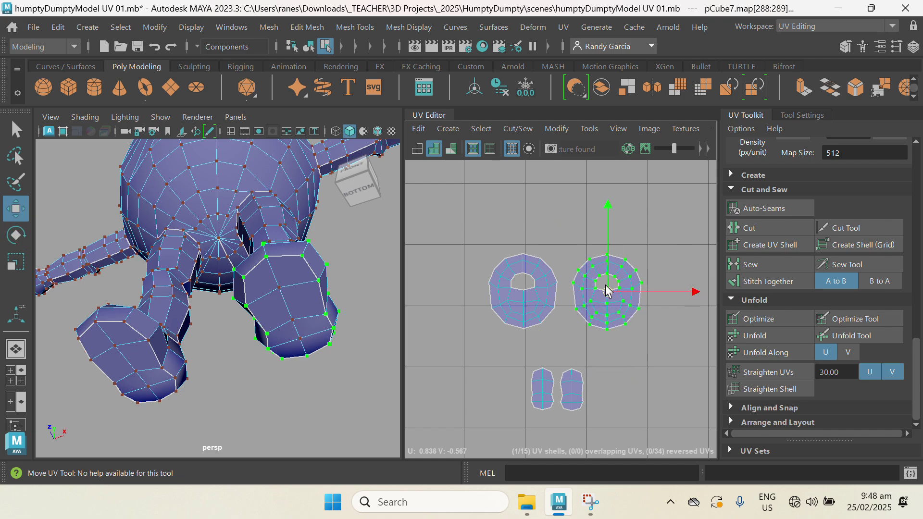
# Step: Move both upper-foot shells level with the soles and slide the second to about U 0.86, leaving the soles between them
pyautogui.keyDown('alt'); pyautogui.moveTo(565, 346); pyautogui.dragTo(537, 315, button='right'); pyautogui.keyUp('alt')
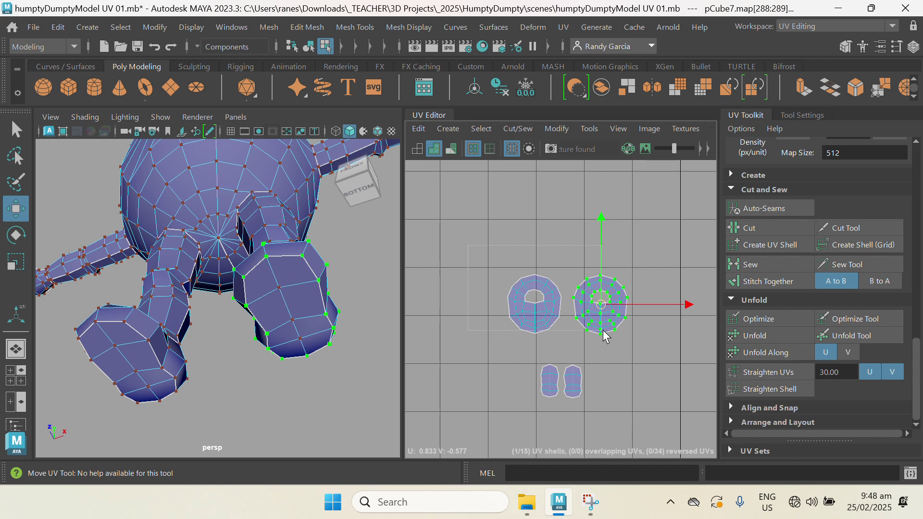
pyautogui.moveTo(636, 354); pyautogui.dragTo(636, 355)
pyautogui.moveTo(567, 304); pyautogui.dragTo(542, 385)
pyautogui.keyDown('alt'); pyautogui.moveTo(567, 347); pyautogui.dragTo(530, 245, button='middle'); pyautogui.keyUp('alt')
pyautogui.keyDown('alt'); pyautogui.moveTo(527, 238); pyautogui.dragTo(548, 337, button='right'); pyautogui.keyUp('alt')
pyautogui.doubleClick(551, 361)
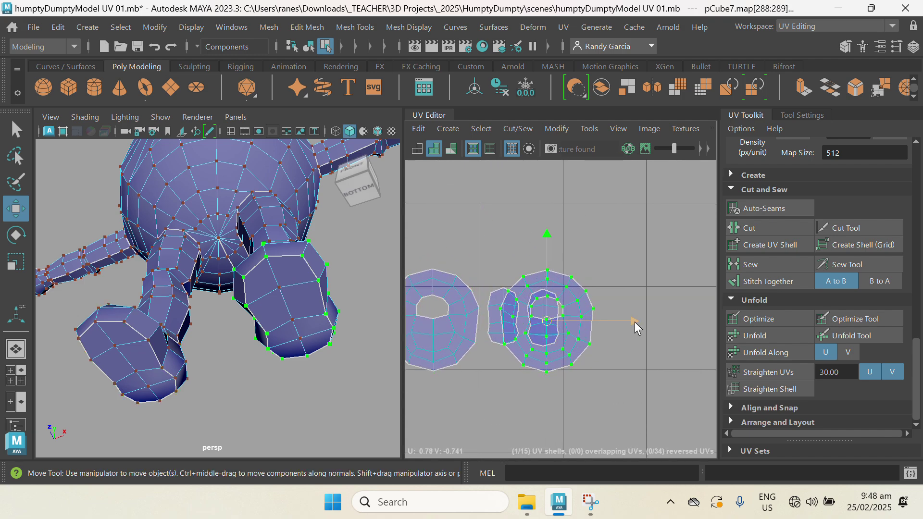
pyautogui.moveTo(635, 321); pyautogui.dragTo(702, 339)
pyautogui.scroll(-3, 639, 373)
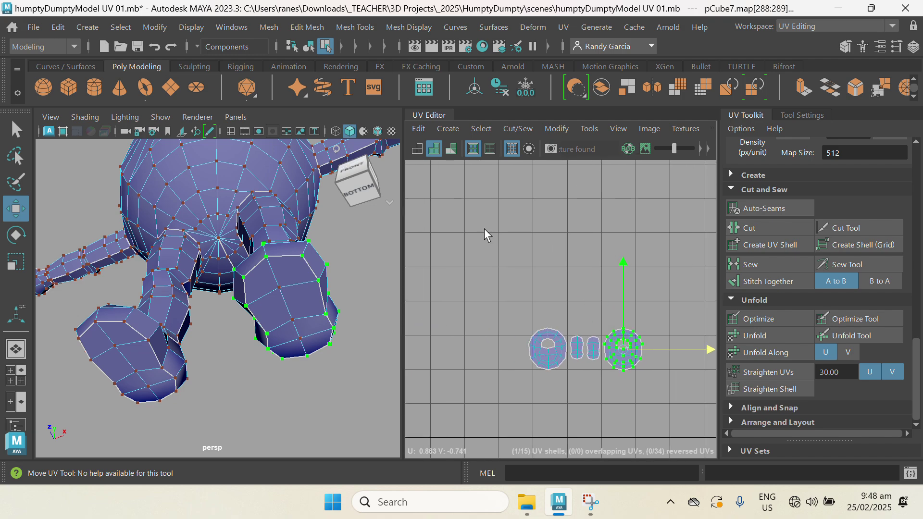
# Step: Select all four foot shells and move them together to about U 1.44, V 0.43, below the body shell
pyautogui.moveTo(520, 315); pyautogui.dragTo(661, 414)
pyautogui.keyDown('alt'); pyautogui.moveTo(660, 413); pyautogui.dragTo(544, 281, button='right'); pyautogui.keyUp('alt')
pyautogui.keyDown('alt'); pyautogui.moveTo(609, 336); pyautogui.dragTo(510, 342, button='middle'); pyautogui.keyUp('alt')
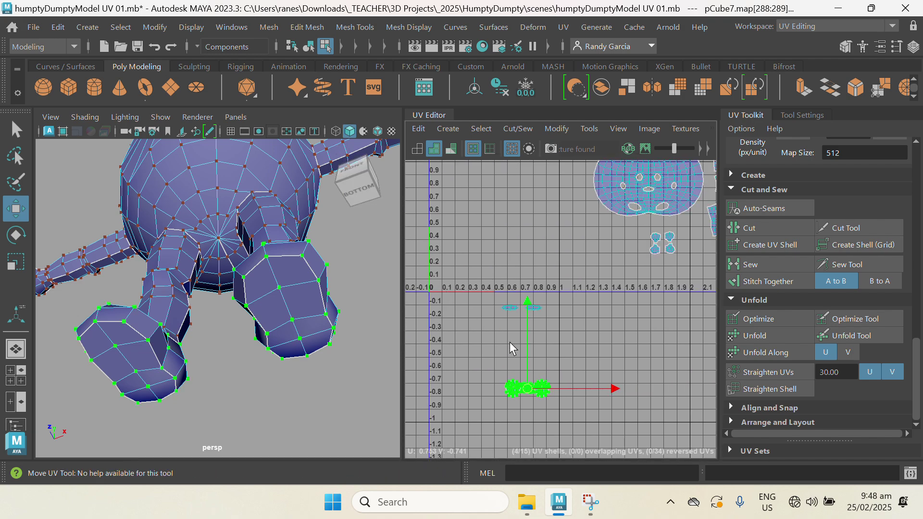
pyautogui.moveTo(529, 388); pyautogui.dragTo(603, 236)
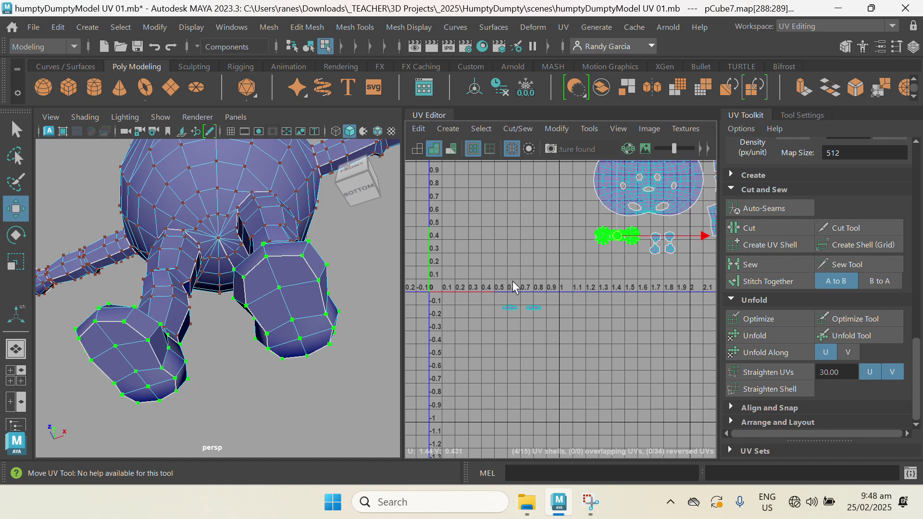
# Step: Cut the edge loop that separates the front and back of the character's left eyebrow into its own UV shells
pyautogui.scroll(3, 567, 351)
pyautogui.keyDown('alt'); pyautogui.moveTo(565, 346); pyautogui.dragTo(580, 267, button='middle'); pyautogui.keyUp('alt')
pyautogui.keyDown('alt'); pyautogui.moveTo(578, 249); pyautogui.dragTo(596, 323, button='right'); pyautogui.keyUp('alt')
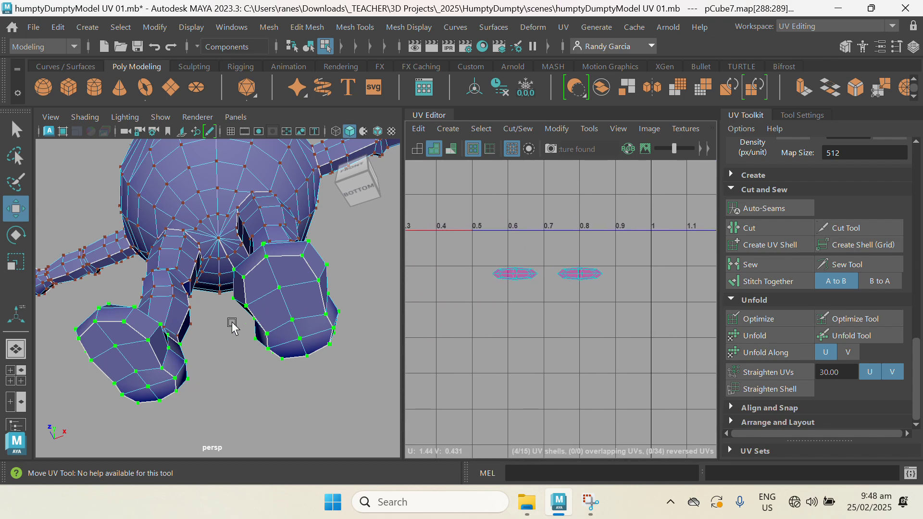
pyautogui.keyDown('alt'); pyautogui.moveTo(232, 323); pyautogui.dragTo(212, 235, button='right'); pyautogui.keyUp('alt')
pyautogui.keyDown('alt'); pyautogui.moveTo(212, 235); pyautogui.dragTo(264, 385); pyautogui.keyUp('alt')
pyautogui.moveTo(265, 385)
pyautogui.keyDown('alt'); pyautogui.mouseDown(button='middle')
pyautogui.moveTo(270, 268)
pyautogui.moveTo(258, 367)
pyautogui.mouseUp(button='middle'); pyautogui.keyUp('alt')
pyautogui.keyDown('alt'); pyautogui.moveTo(158, 212); pyautogui.dragTo(165, 215, button='right'); pyautogui.keyUp('alt')
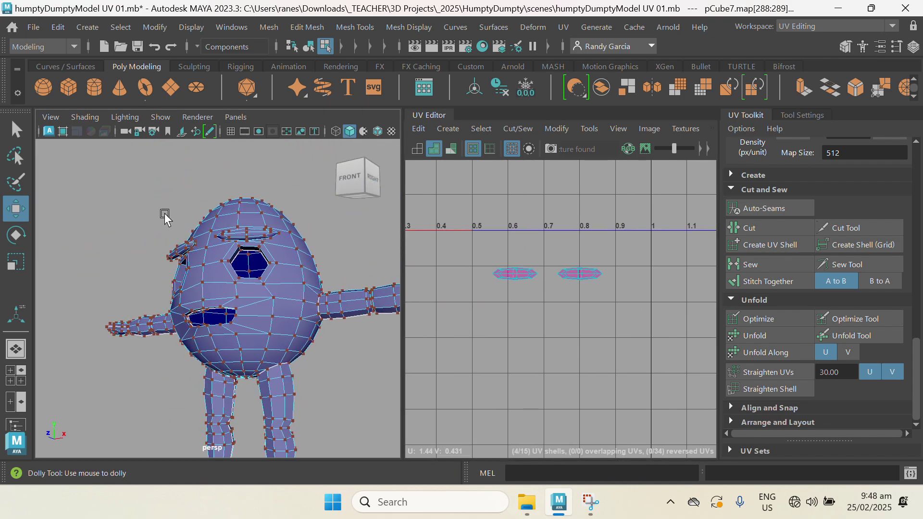
pyautogui.scroll(6, 268, 313)
pyautogui.click(254, 271)
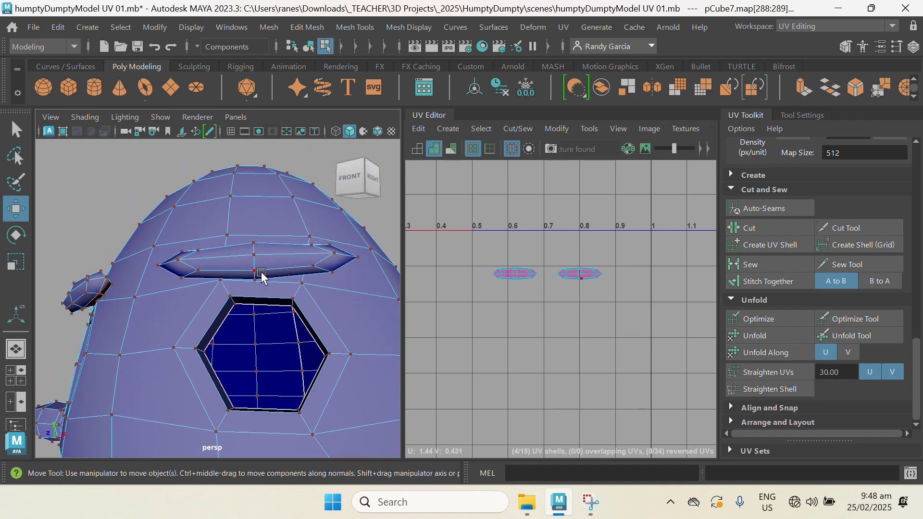
pyautogui.moveTo(262, 276); pyautogui.dragTo(264, 54, button='right')
pyautogui.click(265, 196)
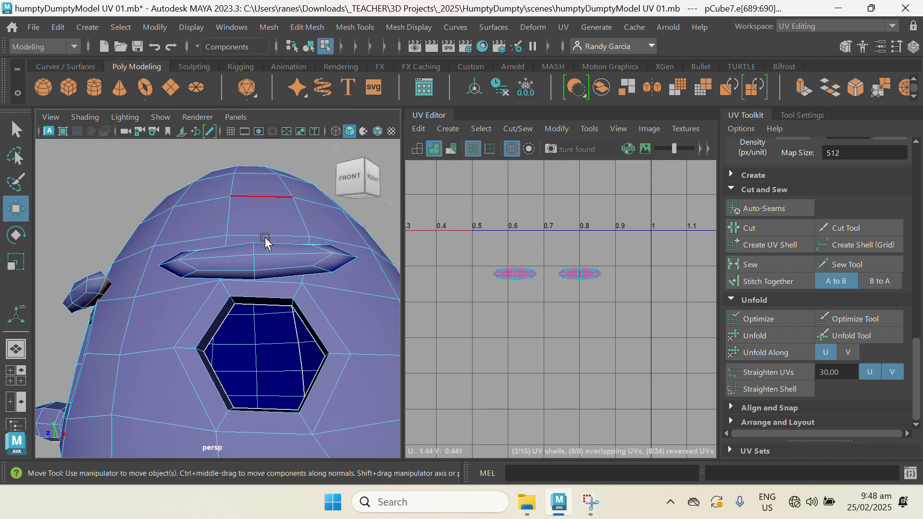
pyautogui.keyDown('alt'); pyautogui.moveTo(265, 239); pyautogui.dragTo(227, 309); pyautogui.keyUp('alt')
pyautogui.click(316, 291)
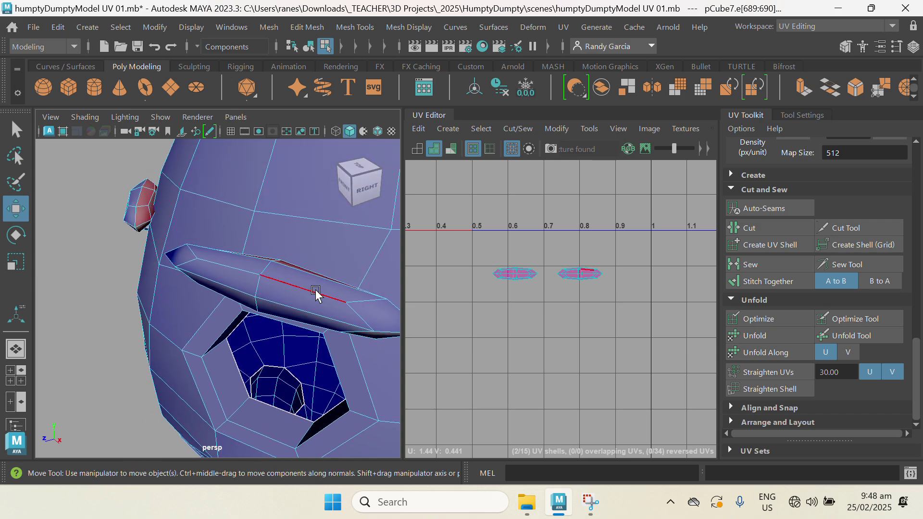
pyautogui.doubleClick(314, 273)
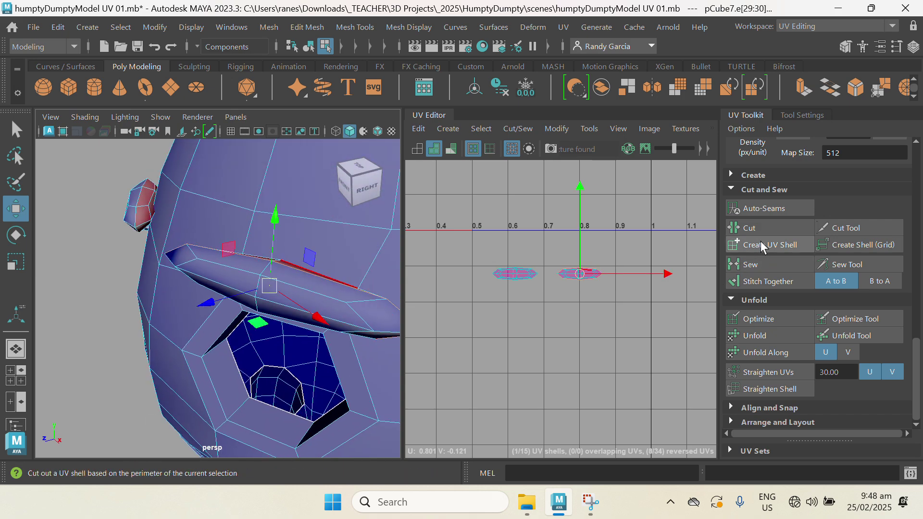
# Step: Select the matching edge loop on the character's right eyebrow and cut it as a UV seam
pyautogui.keyDown('alt'); pyautogui.moveTo(226, 252); pyautogui.dragTo(200, 280); pyautogui.keyUp('alt')
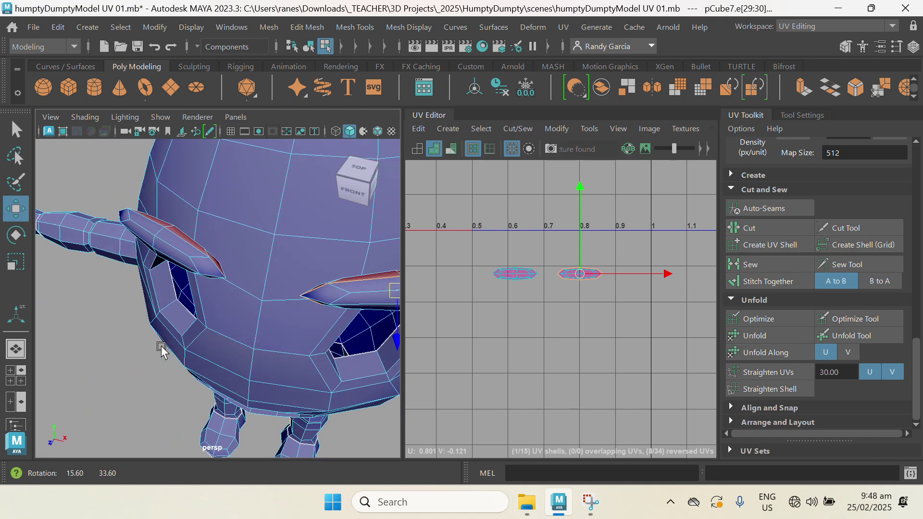
pyautogui.click(192, 247)
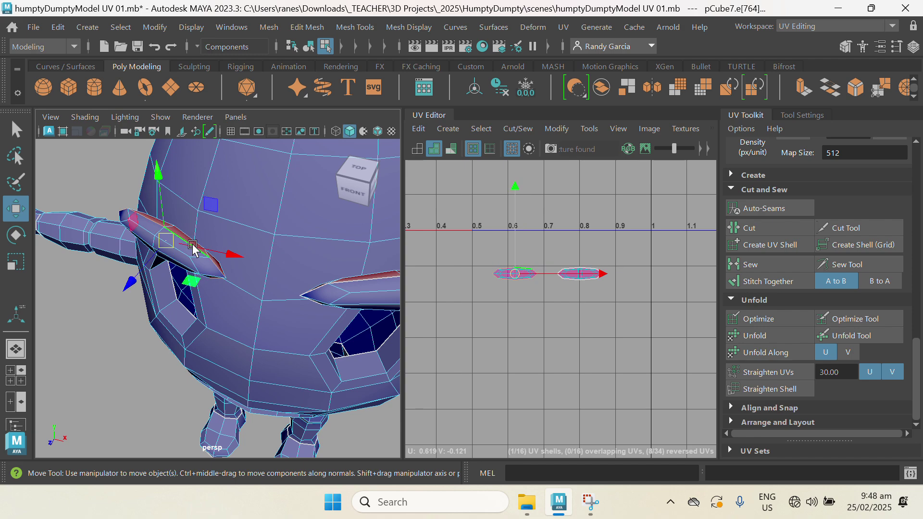
pyautogui.click(753, 231)
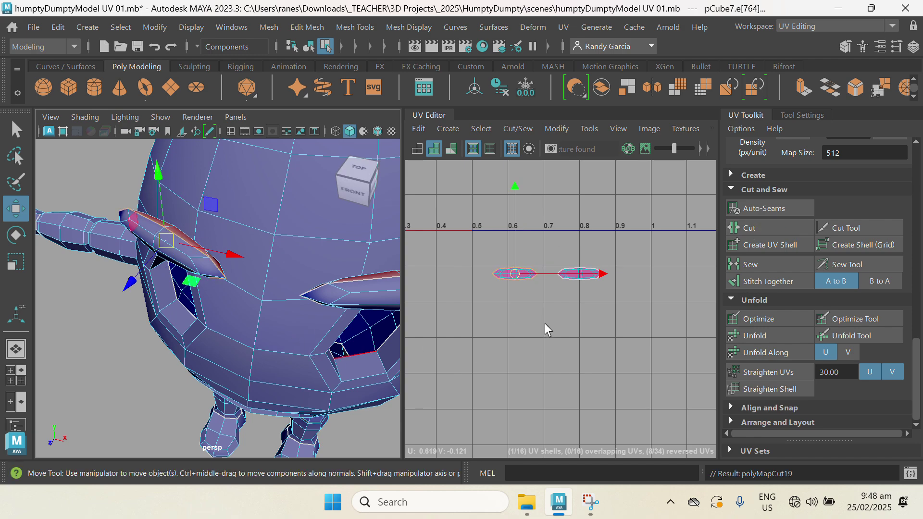
# Step: Select one of the overlapping shells of each eyebrow and move both up together to about U 0.71, V -0.056
pyautogui.scroll(-2, 558, 283)
pyautogui.moveTo(570, 275); pyautogui.dragTo(613, 278, button='right')
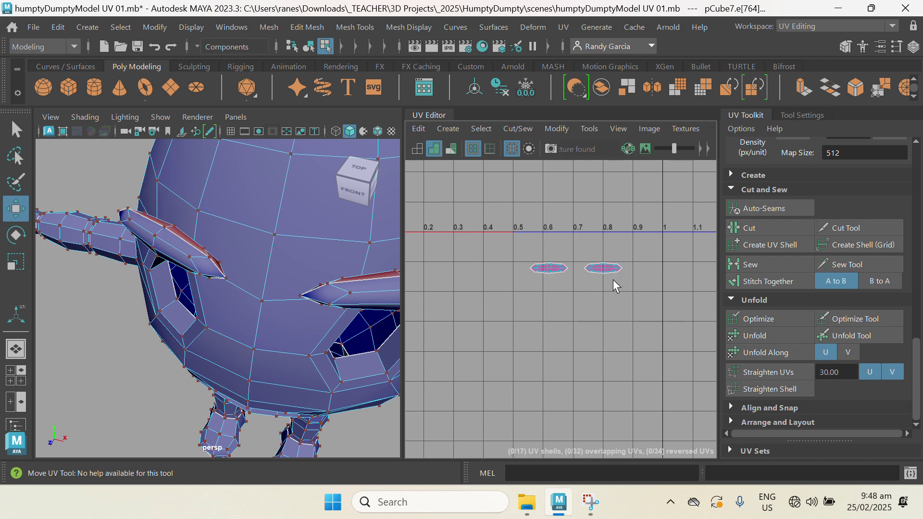
pyautogui.keyDown('alt'); pyautogui.moveTo(524, 244); pyautogui.dragTo(570, 342, button='right'); pyautogui.keyUp('alt')
pyautogui.doubleClick(565, 284)
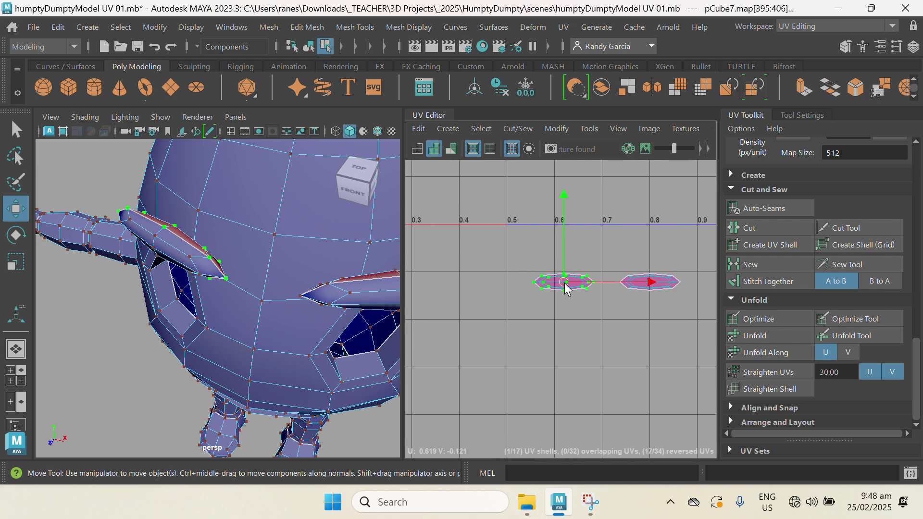
pyautogui.keyDown('shift'); pyautogui.doubleClick(675, 286); pyautogui.keyUp('shift')
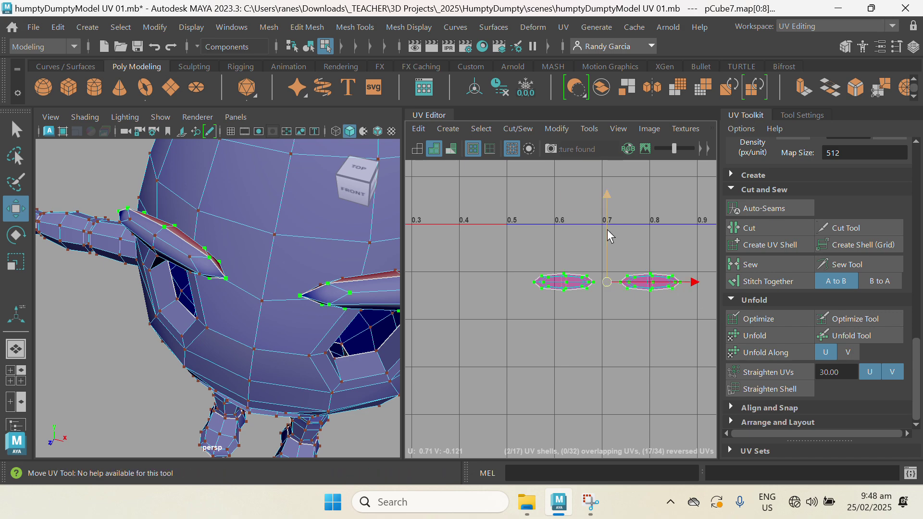
pyautogui.moveTo(604, 228); pyautogui.dragTo(608, 197)
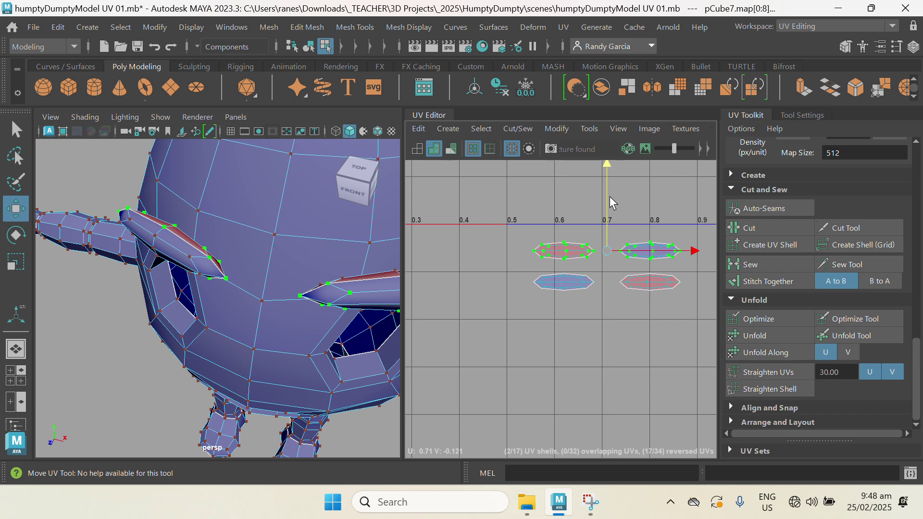
# Step: Swap the first eyebrow's two shells vertically, placing the reversed red shell below the blue one at about U 0.619, V -0.124
pyautogui.scroll(2, 571, 235)
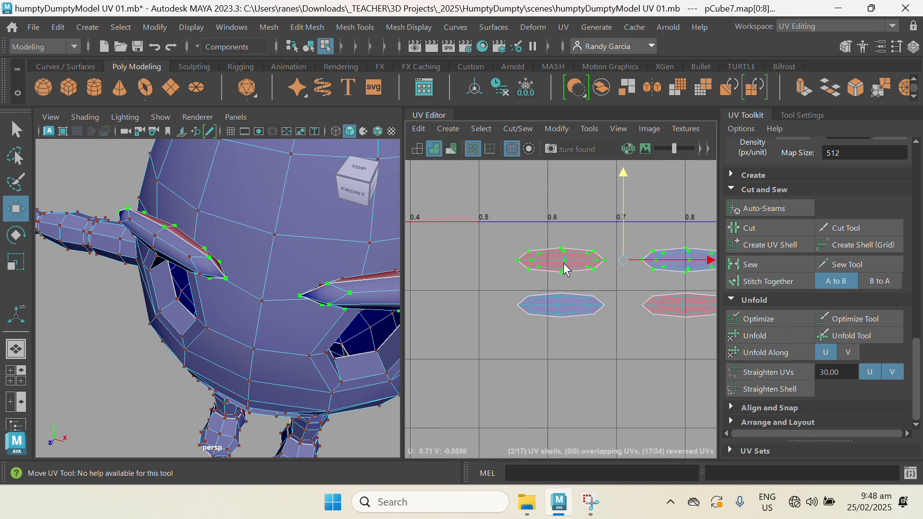
pyautogui.click(563, 264)
pyautogui.moveTo(560, 174); pyautogui.dragTo(558, 256)
pyautogui.click(585, 307)
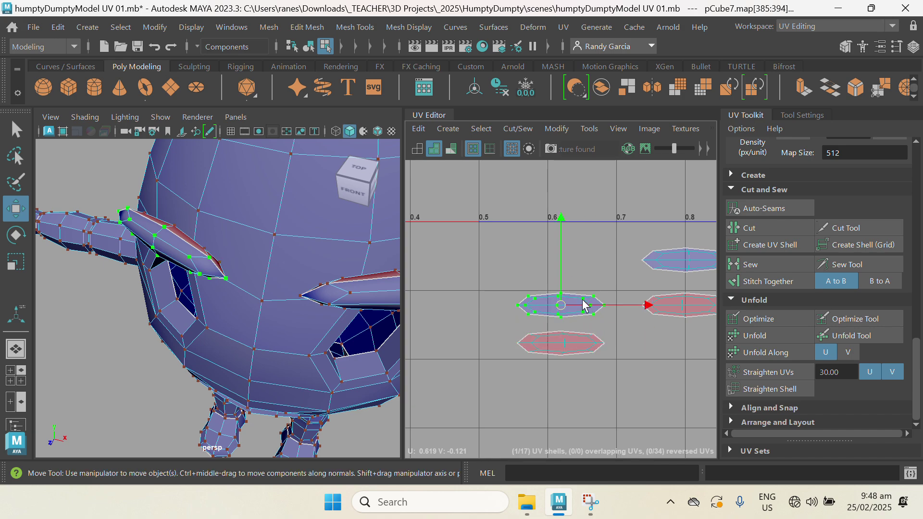
pyautogui.moveTo(563, 224); pyautogui.dragTo(573, 177)
pyautogui.click(560, 344)
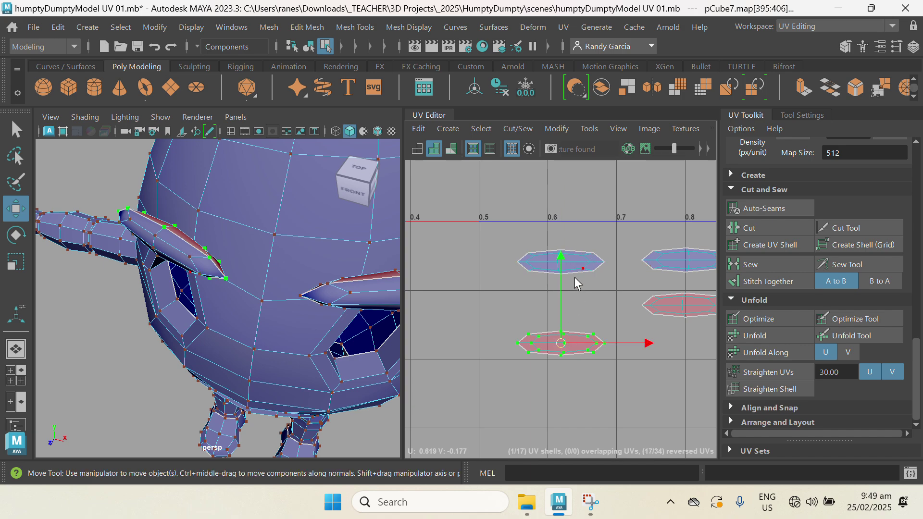
pyautogui.moveTo(556, 252); pyautogui.dragTo(576, 219)
# Step: Select the two reversed red eyebrow shells and flip them along V
pyautogui.keyDown('alt'); pyautogui.moveTo(599, 340); pyautogui.dragTo(552, 309, button='right'); pyautogui.keyUp('alt')
pyautogui.keyDown('alt'); pyautogui.moveTo(563, 323); pyautogui.dragTo(521, 324, button='middle'); pyautogui.keyUp('alt')
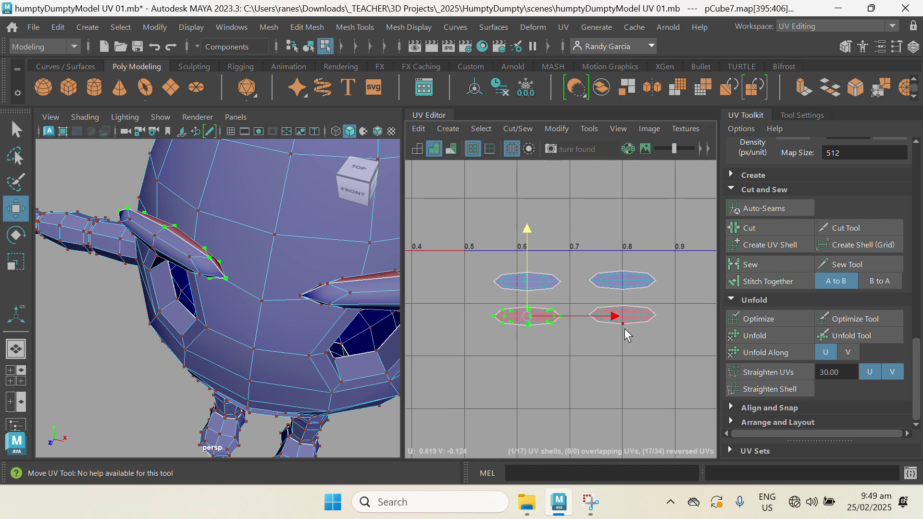
pyautogui.keyDown('shift'); pyautogui.click(644, 320); pyautogui.keyUp('shift')
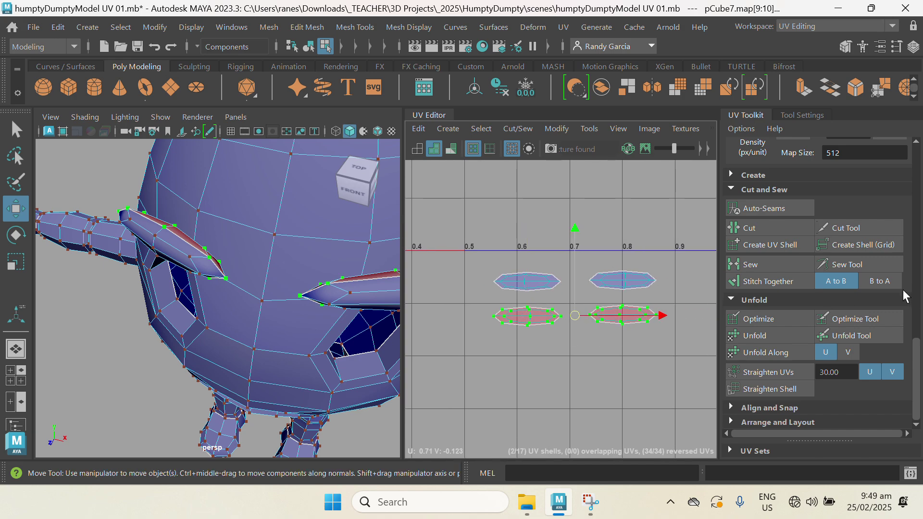
pyautogui.scroll(5, 885, 330)
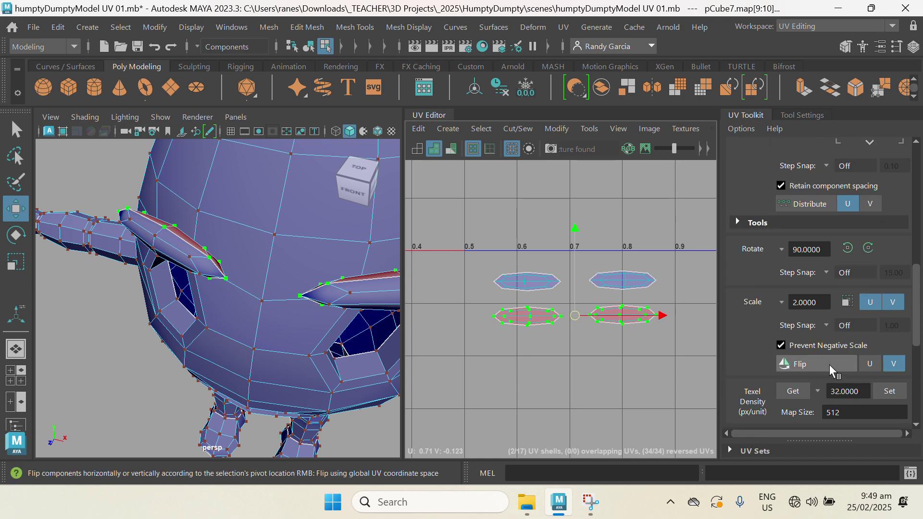
pyautogui.click(829, 364)
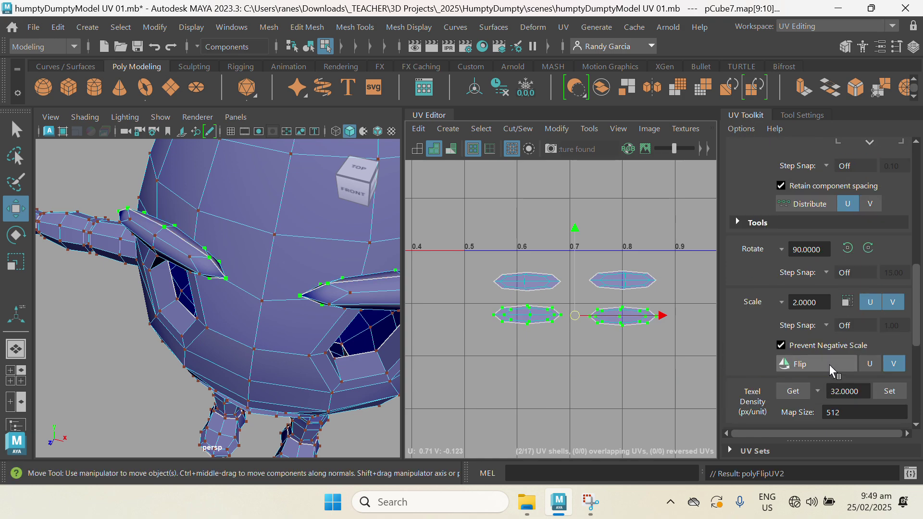
# Step: Select all four eyebrow shells and unfold them
pyautogui.moveTo(472, 243); pyautogui.dragTo(548, 312)
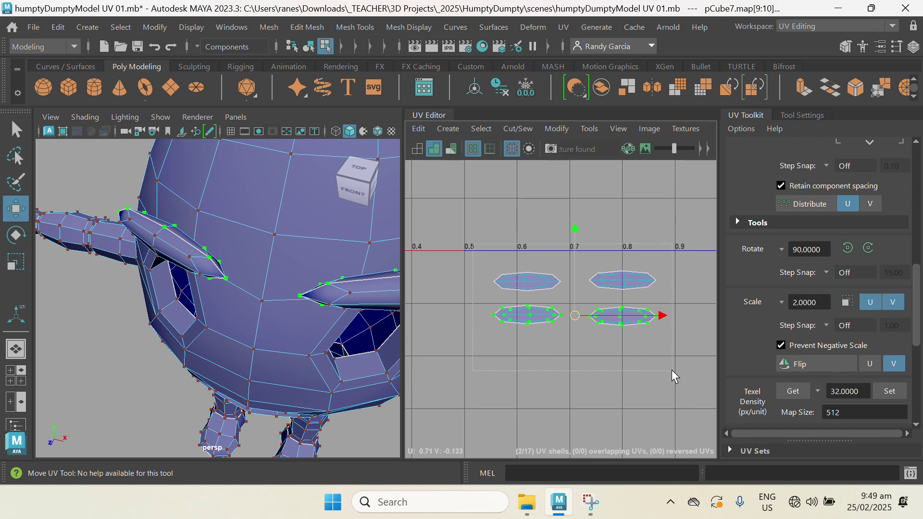
pyautogui.moveTo(672, 371); pyautogui.dragTo(681, 375)
pyautogui.scroll(-5, 833, 351)
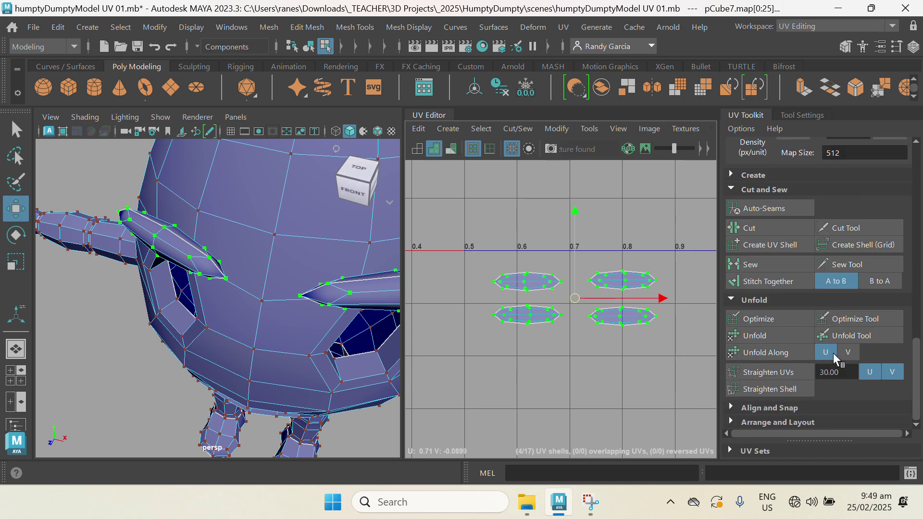
pyautogui.click(769, 336)
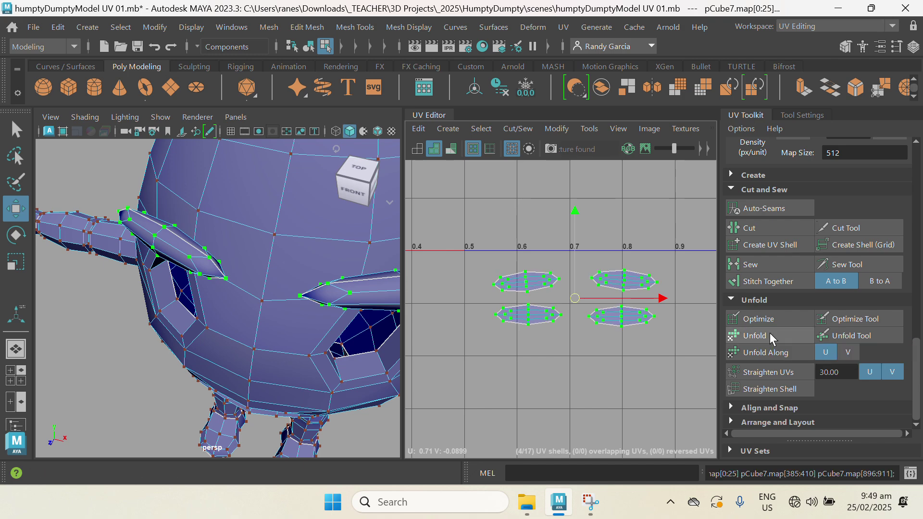
# Step: Move the four eyebrow shells together to about U 1.4, V -0.219, below the foot shells
pyautogui.keyDown('alt'); pyautogui.moveTo(577, 358); pyautogui.dragTo(472, 277, button='right'); pyautogui.keyUp('alt')
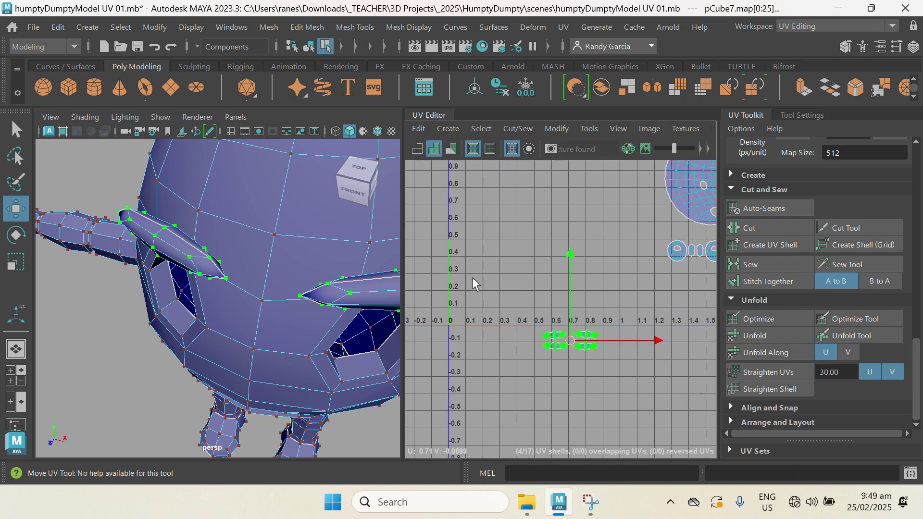
pyautogui.keyDown('alt'); pyautogui.moveTo(527, 323); pyautogui.dragTo(499, 254, button='middle'); pyautogui.keyUp('alt')
pyautogui.moveTo(544, 273); pyautogui.dragTo(663, 295)
# Step: Move the body shell into the 0-1 UV tile and scale it to about two thirds, centred at about U 0.315, V 0.786
pyautogui.keyDown('alt'); pyautogui.moveTo(519, 238); pyautogui.dragTo(529, 274, button='right'); pyautogui.keyUp('alt')
pyautogui.keyDown('alt'); pyautogui.moveTo(529, 274); pyautogui.dragTo(609, 400, button='middle'); pyautogui.keyUp('alt')
pyautogui.keyDown('alt'); pyautogui.moveTo(607, 398); pyautogui.dragTo(533, 313, button='right'); pyautogui.keyUp('alt')
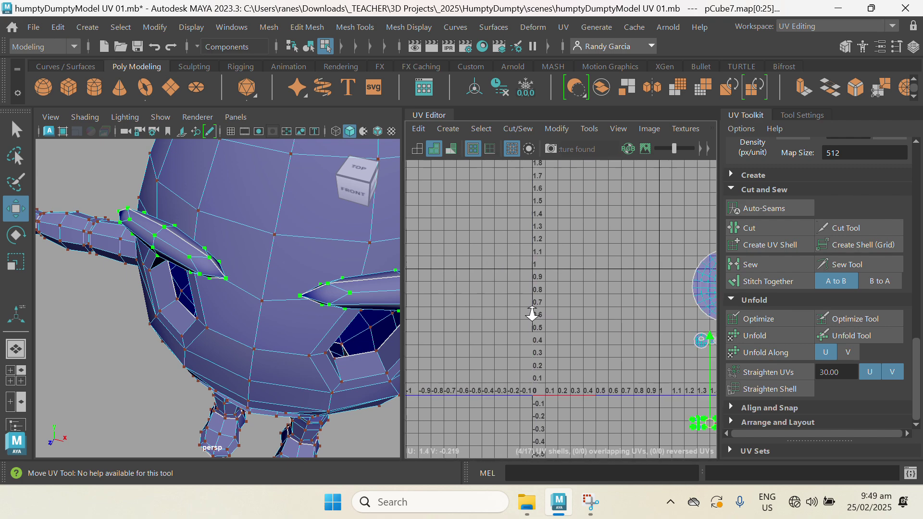
pyautogui.keyDown('alt'); pyautogui.moveTo(547, 319); pyautogui.dragTo(476, 296, button='middle'); pyautogui.keyUp('alt')
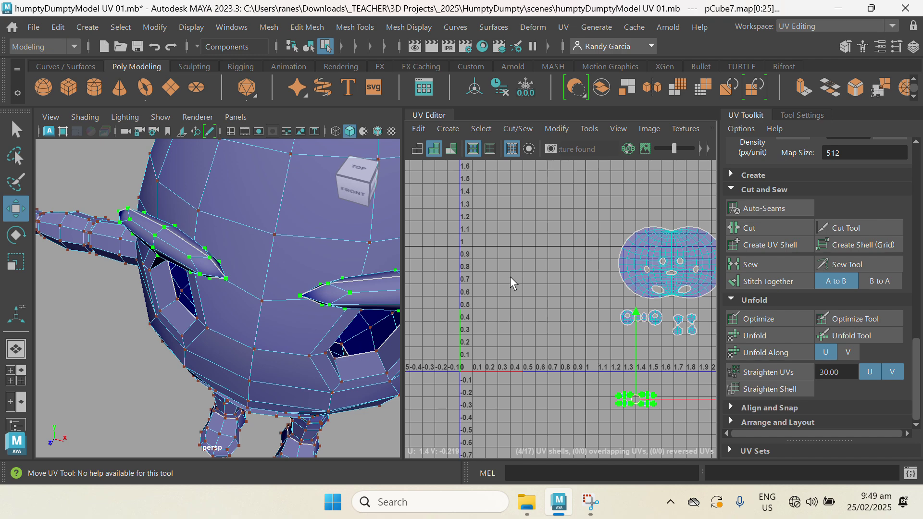
pyautogui.click(671, 246)
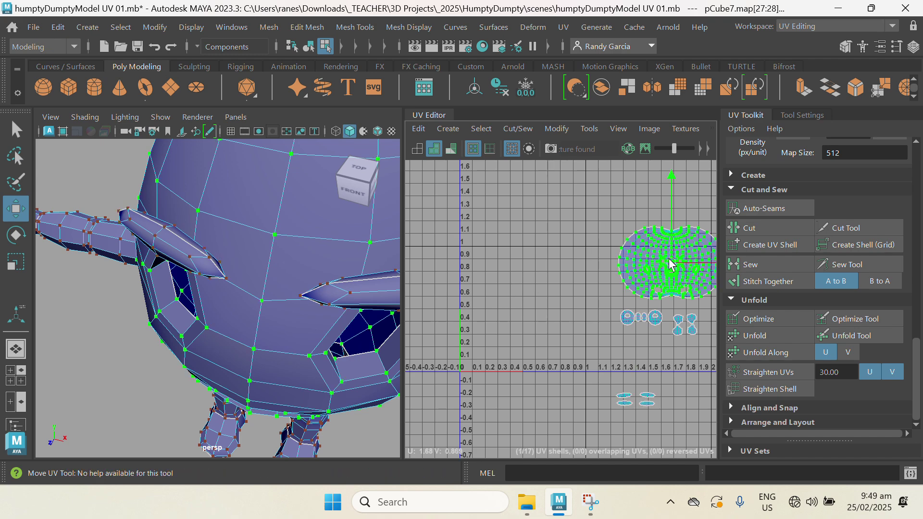
pyautogui.moveTo(671, 264); pyautogui.dragTo(527, 299)
pyautogui.press('f')
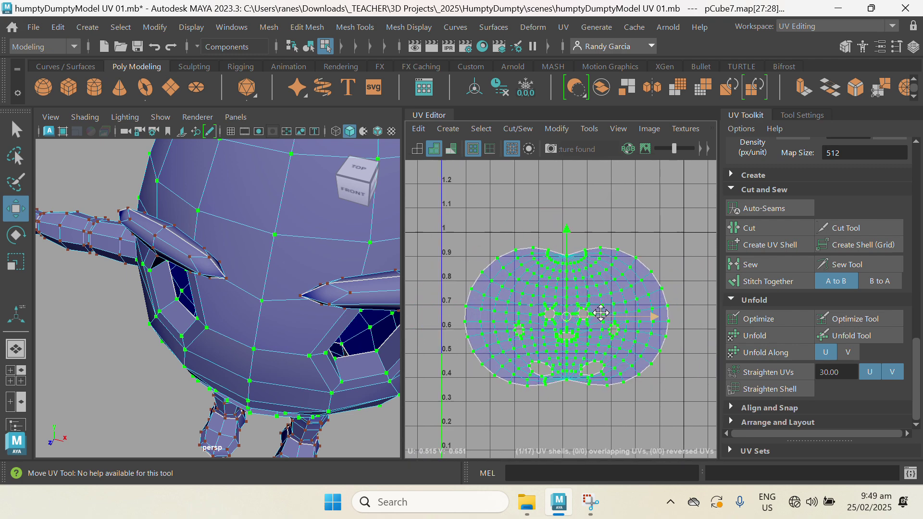
pyautogui.keyDown('alt'); pyautogui.moveTo(601, 313); pyautogui.dragTo(634, 318, button='middle'); pyautogui.keyUp('alt')
pyautogui.press('r')
pyautogui.moveTo(619, 324); pyautogui.dragTo(559, 287)
pyautogui.press('w')
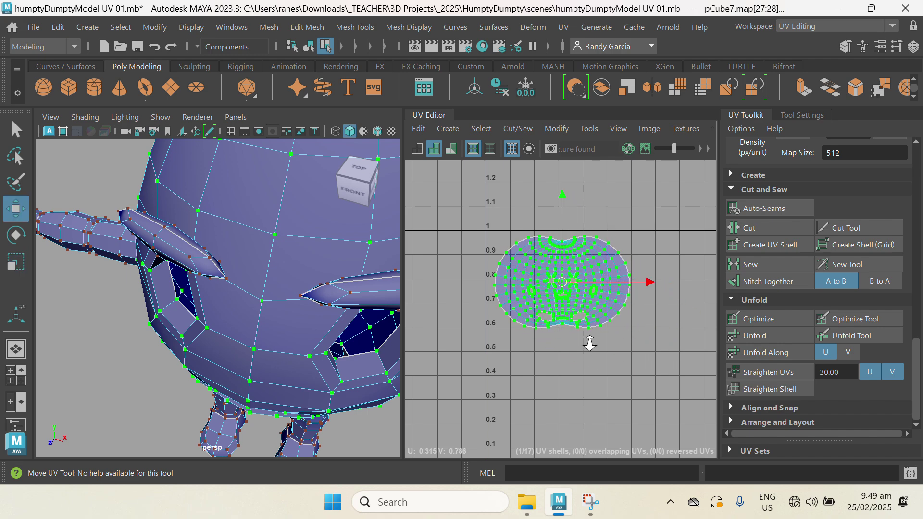
# Step: Select the upper of the two stacked arm shells and place it beside the other arm shell, at about U 2.53, V 0.825
pyautogui.scroll(-3, 590, 343)
pyautogui.keyDown('alt'); pyautogui.moveTo(659, 370); pyautogui.dragTo(559, 310, button='middle'); pyautogui.keyUp('alt')
pyautogui.scroll(-2, 584, 349)
pyautogui.scroll(1, 559, 310)
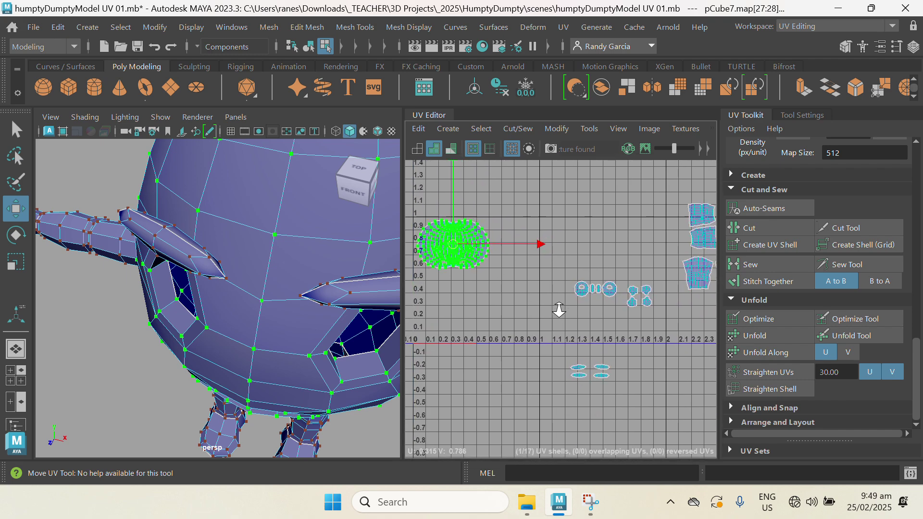
pyautogui.keyDown('alt'); pyautogui.moveTo(559, 310); pyautogui.dragTo(581, 354, button='right'); pyautogui.keyUp('alt')
pyautogui.keyDown('alt'); pyautogui.moveTo(670, 280); pyautogui.dragTo(544, 344, button='middle'); pyautogui.keyUp('alt')
pyautogui.keyDown('alt'); pyautogui.moveTo(582, 269); pyautogui.dragTo(596, 291, button='right'); pyautogui.keyUp('alt')
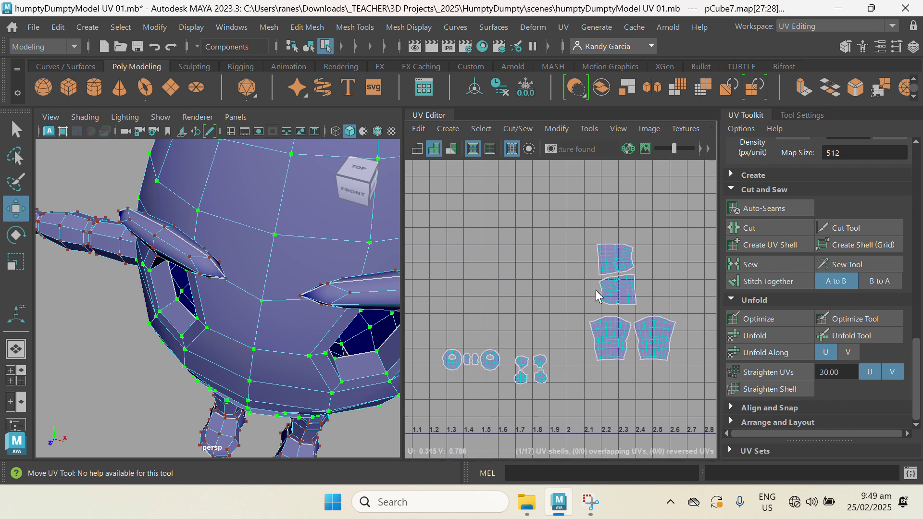
pyautogui.click(618, 262)
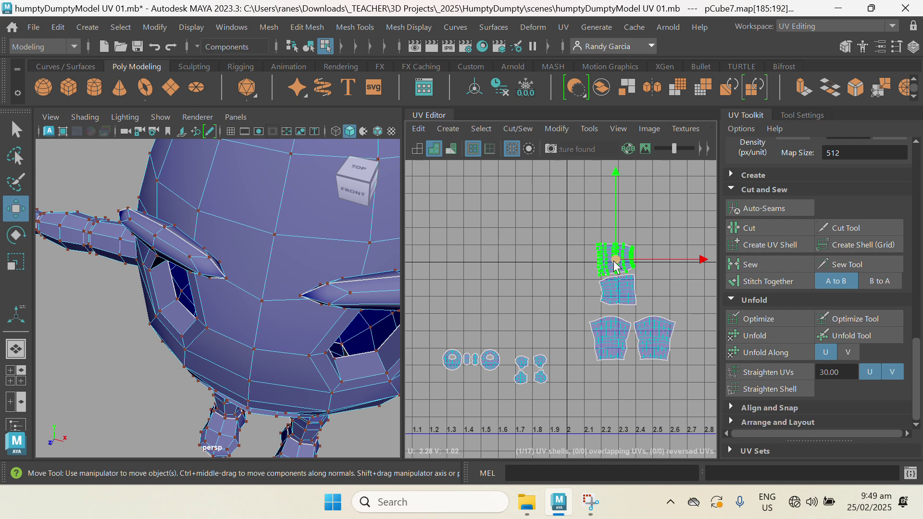
pyautogui.moveTo(616, 264); pyautogui.dragTo(572, 298)
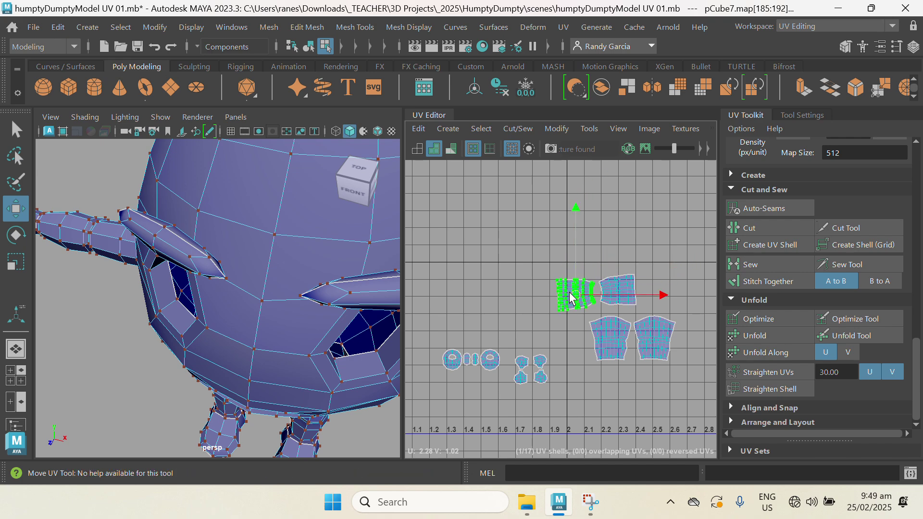
pyautogui.scroll(-3, 232, 313)
pyautogui.keyDown('alt'); pyautogui.moveTo(260, 318); pyautogui.dragTo(269, 299); pyautogui.keyUp('alt')
pyautogui.keyDown('alt'); pyautogui.moveTo(270, 299); pyautogui.dragTo(184, 305, button='middle'); pyautogui.keyUp('alt')
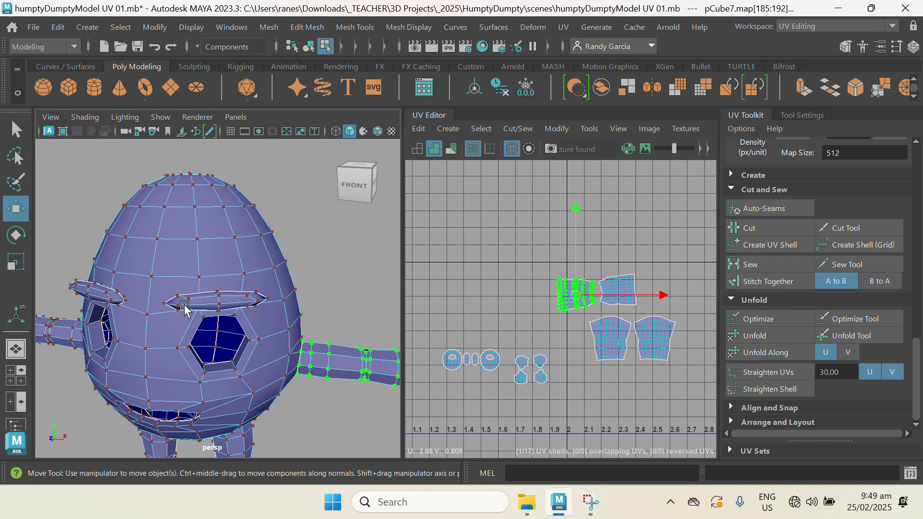
pyautogui.moveTo(581, 301); pyautogui.dragTo(660, 297)
pyautogui.scroll(5, 660, 297)
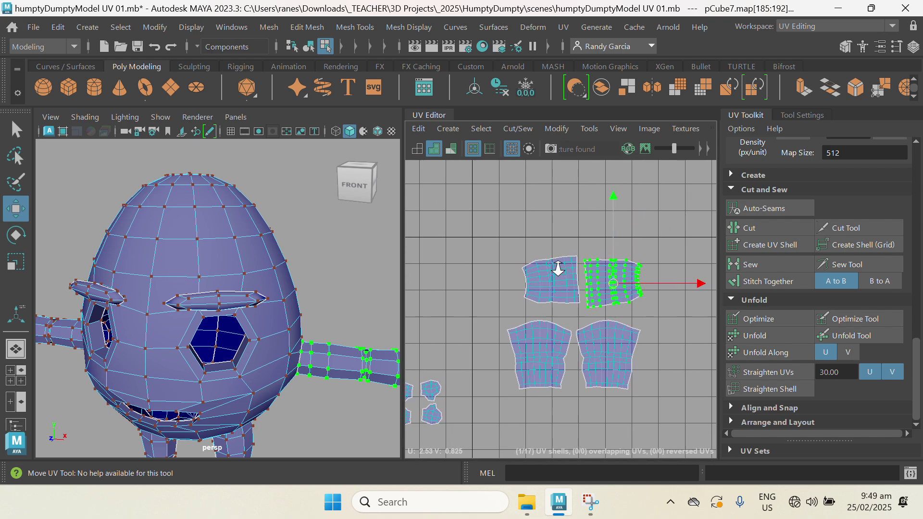
# Step: Rotate each of the two arm shells slightly so that they sit level beside each other
pyautogui.press('e')
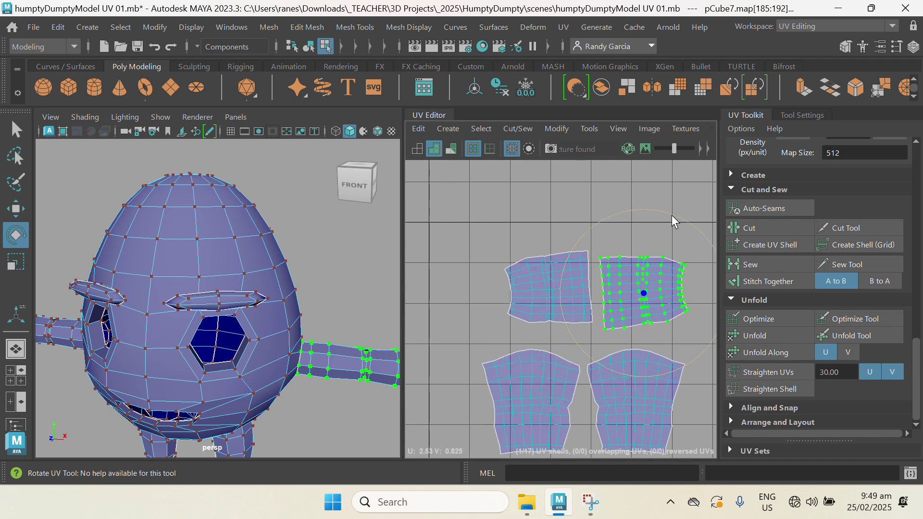
pyautogui.moveTo(674, 225); pyautogui.dragTo(683, 221)
pyautogui.click(544, 284)
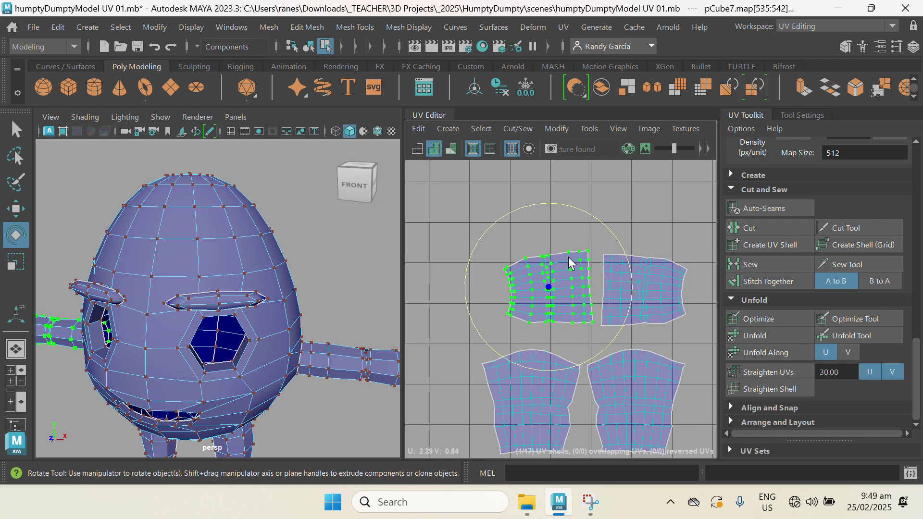
pyautogui.moveTo(590, 216); pyautogui.dragTo(597, 220)
# Step: Select both arm shells and move them into the 0-1 tile below the body shell, at about U 0.303, V 0.464
pyautogui.press('q')
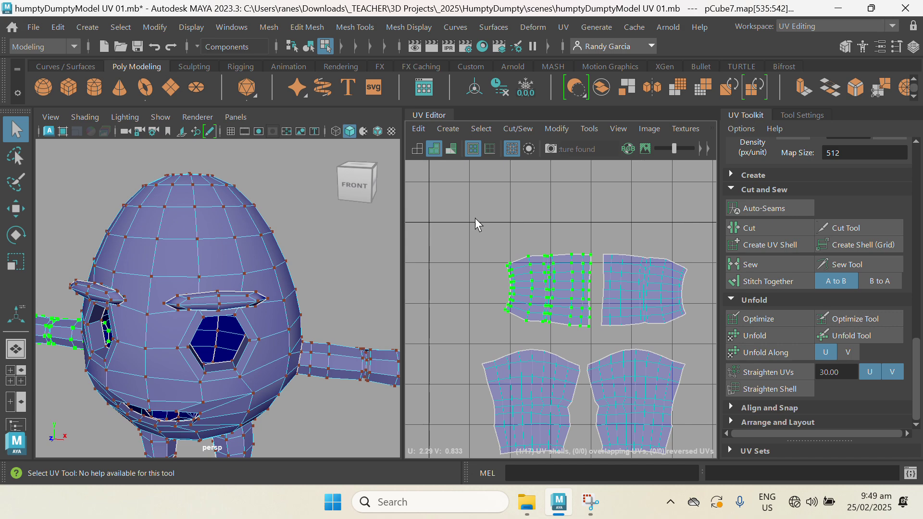
pyautogui.moveTo(696, 340); pyautogui.dragTo(697, 340)
pyautogui.keyDown('alt'); pyautogui.moveTo(638, 336); pyautogui.dragTo(540, 333, button='right'); pyautogui.keyUp('alt')
pyautogui.keyDown('alt'); pyautogui.moveTo(534, 336); pyautogui.dragTo(598, 312, button='middle'); pyautogui.keyUp('alt')
pyautogui.keyDown('alt'); pyautogui.moveTo(597, 311); pyautogui.dragTo(591, 319, button='right'); pyautogui.keyUp('alt')
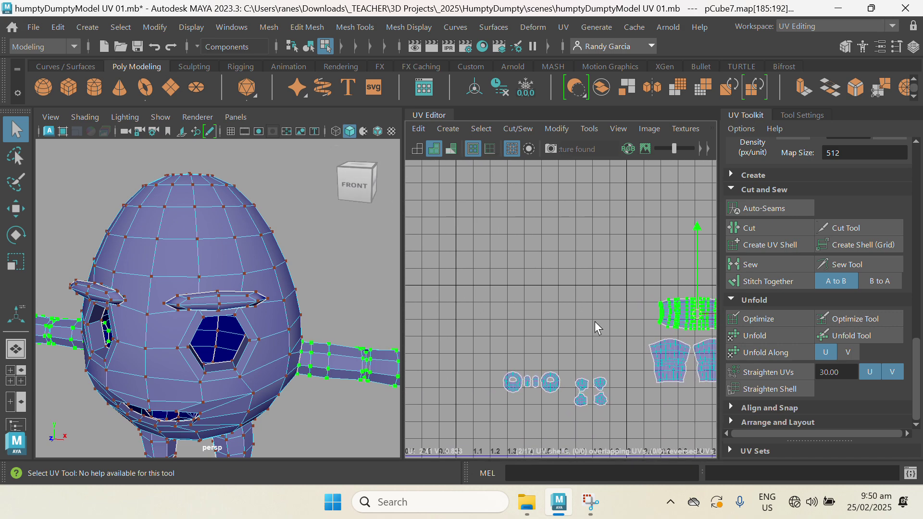
pyautogui.press('w')
pyautogui.moveTo(666, 328); pyautogui.dragTo(636, 301, button='middle')
pyautogui.keyDown('alt'); pyautogui.moveTo(580, 323); pyautogui.dragTo(575, 323, button='right'); pyautogui.keyUp('alt')
pyautogui.moveTo(631, 320); pyautogui.dragTo(478, 339, button='middle')
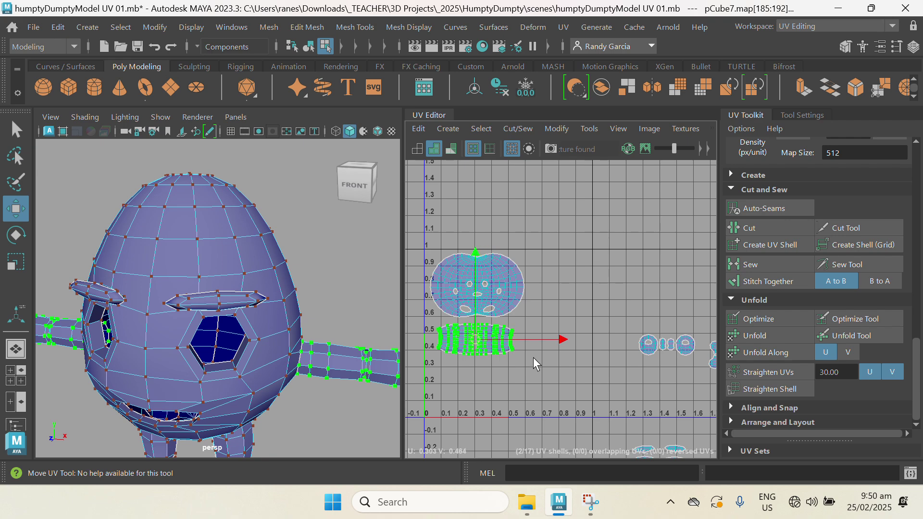
# Step: Select the two leg shells and bring them into the 0-1 tile, at about U 0.91, V 0.156
pyautogui.keyDown('alt'); pyautogui.moveTo(532, 357); pyautogui.dragTo(550, 384, button='right'); pyautogui.keyUp('alt')
pyautogui.keyDown('alt'); pyautogui.moveTo(550, 385); pyautogui.dragTo(515, 385, button='middle'); pyautogui.keyUp('alt')
pyautogui.keyDown('alt'); pyautogui.moveTo(667, 361); pyautogui.dragTo(567, 367, button='middle'); pyautogui.keyUp('alt')
pyautogui.keyDown('alt'); pyautogui.moveTo(567, 367); pyautogui.dragTo(538, 344, button='right'); pyautogui.keyUp('alt')
pyautogui.keyDown('alt'); pyautogui.moveTo(576, 339); pyautogui.dragTo(413, 295, button='middle'); pyautogui.keyUp('alt')
pyautogui.keyDown('alt'); pyautogui.moveTo(483, 292); pyautogui.dragTo(533, 290, button='right'); pyautogui.keyUp('alt')
pyautogui.keyDown('alt'); pyautogui.moveTo(532, 289); pyautogui.dragTo(571, 305, button='middle'); pyautogui.keyUp('alt')
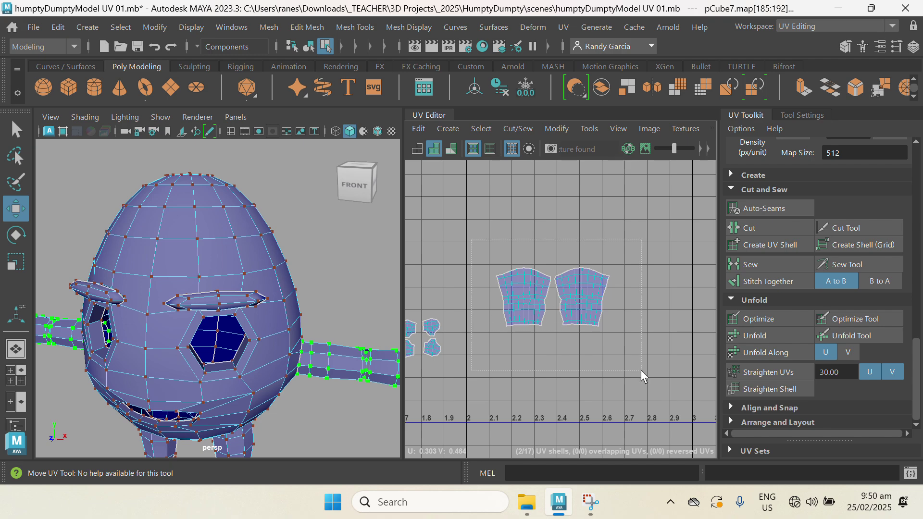
pyautogui.moveTo(641, 370); pyautogui.dragTo(641, 370)
pyautogui.keyDown('alt'); pyautogui.moveTo(379, 365); pyautogui.dragTo(273, 388); pyautogui.keyUp('alt')
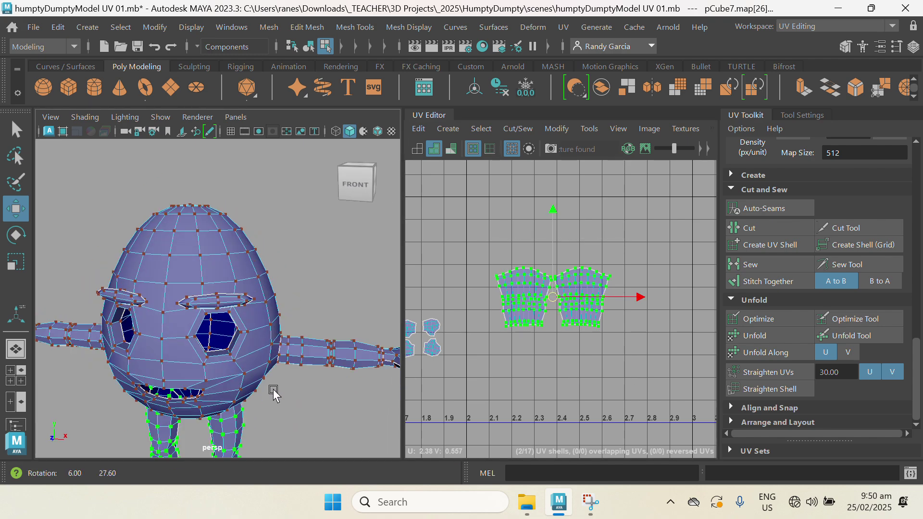
pyautogui.keyDown('alt'); pyautogui.moveTo(273, 391); pyautogui.dragTo(262, 340, button='middle'); pyautogui.keyUp('alt')
pyautogui.keyDown('alt'); pyautogui.moveTo(548, 365); pyautogui.dragTo(481, 313, button='right'); pyautogui.keyUp('alt')
pyautogui.keyDown('alt'); pyautogui.moveTo(527, 353); pyautogui.dragTo(657, 310, button='middle'); pyautogui.keyUp('alt')
pyautogui.moveTo(670, 293); pyautogui.dragTo(474, 344)
pyautogui.keyDown('alt'); pyautogui.moveTo(474, 344); pyautogui.dragTo(599, 285, button='middle'); pyautogui.keyUp('alt')
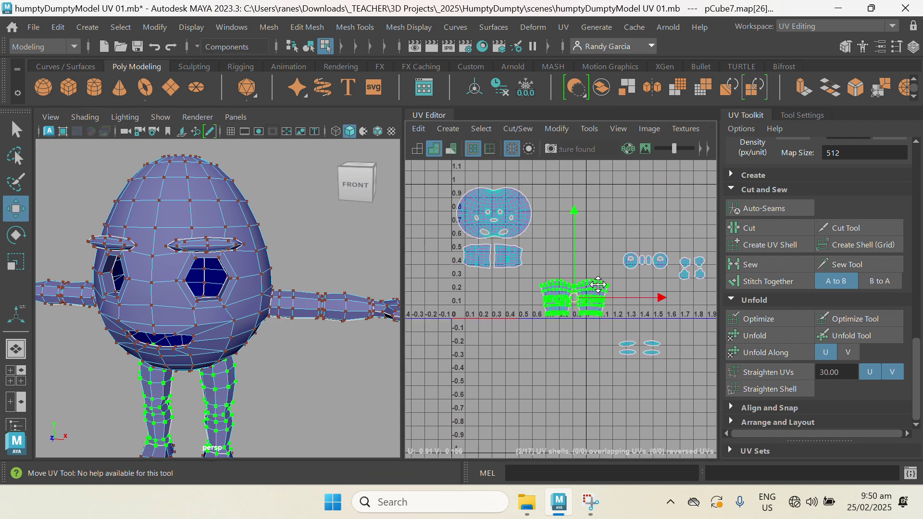
# Step: Place the two leg shells directly below the arm shells, at about U 0.308, V 0.195
pyautogui.scroll(3, 598, 285)
pyautogui.moveTo(589, 308); pyautogui.dragTo(466, 303)
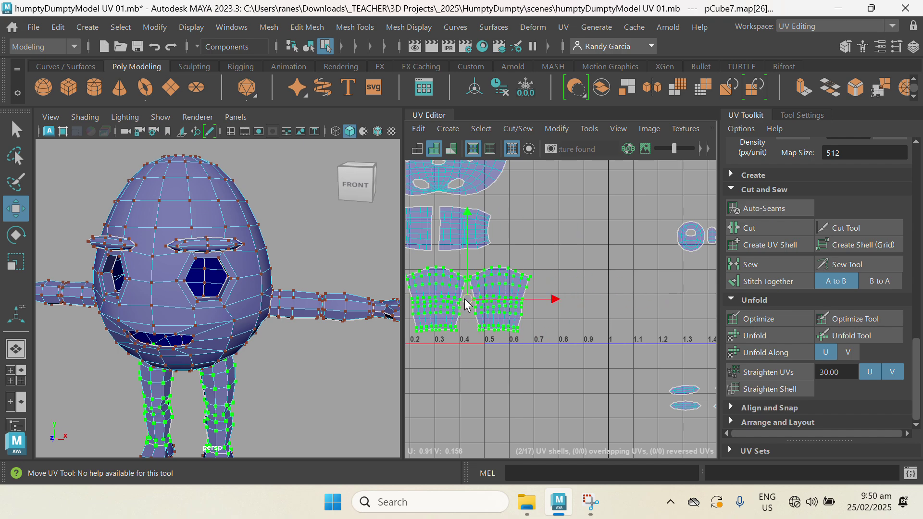
pyautogui.keyDown('alt'); pyautogui.moveTo(478, 296); pyautogui.dragTo(598, 276, button='middle'); pyautogui.keyUp('alt')
pyautogui.keyDown('alt'); pyautogui.moveTo(598, 275); pyautogui.dragTo(604, 312, button='right'); pyautogui.keyUp('alt')
pyautogui.moveTo(582, 287); pyautogui.dragTo(548, 284)
# Step: Select the four hand shells and move them into the 0-1 tile, at about U 0.932, V 0.626
pyautogui.scroll(-5, 589, 326)
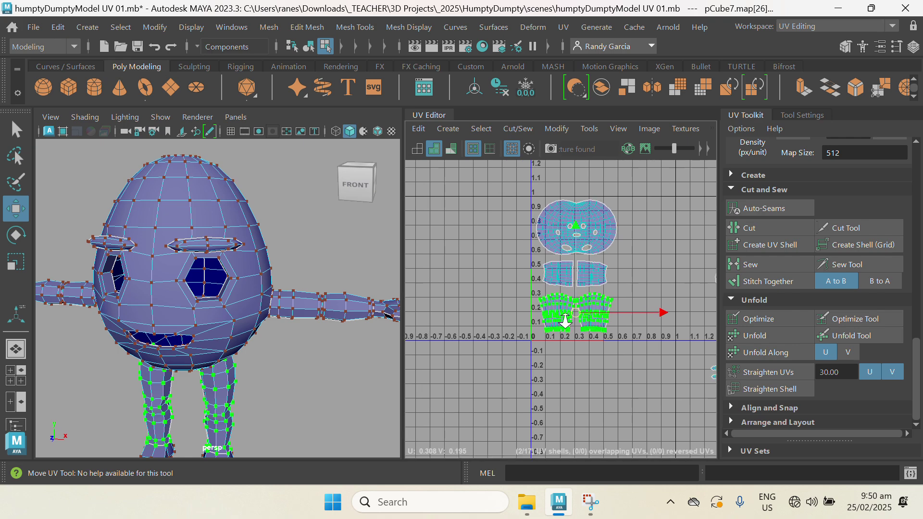
pyautogui.keyDown('alt'); pyautogui.moveTo(618, 350); pyautogui.dragTo(482, 328, button='middle'); pyautogui.keyUp('alt')
pyautogui.keyDown('alt'); pyautogui.moveTo(546, 313); pyautogui.dragTo(550, 334, button='middle'); pyautogui.keyUp('alt')
pyautogui.scroll(2, 572, 304)
pyautogui.keyDown('alt'); pyautogui.moveTo(554, 289); pyautogui.dragTo(566, 306, button='middle'); pyautogui.keyUp('alt')
pyautogui.scroll(2, 679, 311)
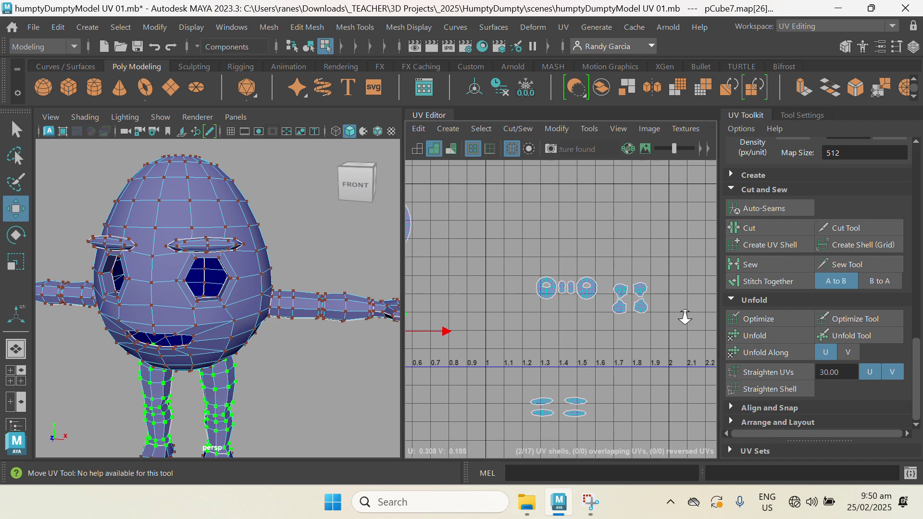
pyautogui.moveTo(604, 264); pyautogui.dragTo(464, 251)
pyautogui.keyDown('alt'); pyautogui.moveTo(464, 251); pyautogui.dragTo(570, 315, button='middle'); pyautogui.keyUp('alt')
pyautogui.scroll(1, 569, 315)
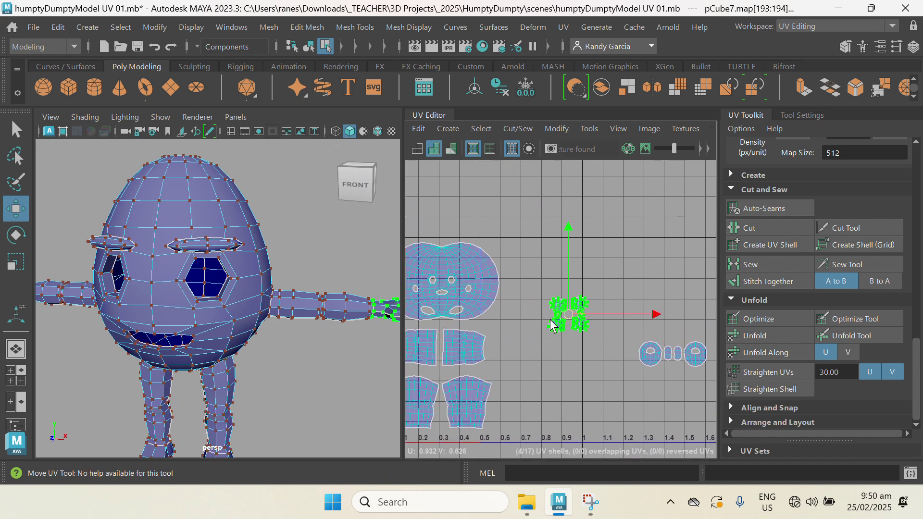
# Step: Enlarge the four hand shells and position them beside the body shell, at about U 0.8, V 0.823
pyautogui.press('r')
pyautogui.moveTo(571, 317); pyautogui.dragTo(542, 275)
pyautogui.press('w')
pyautogui.press('r')
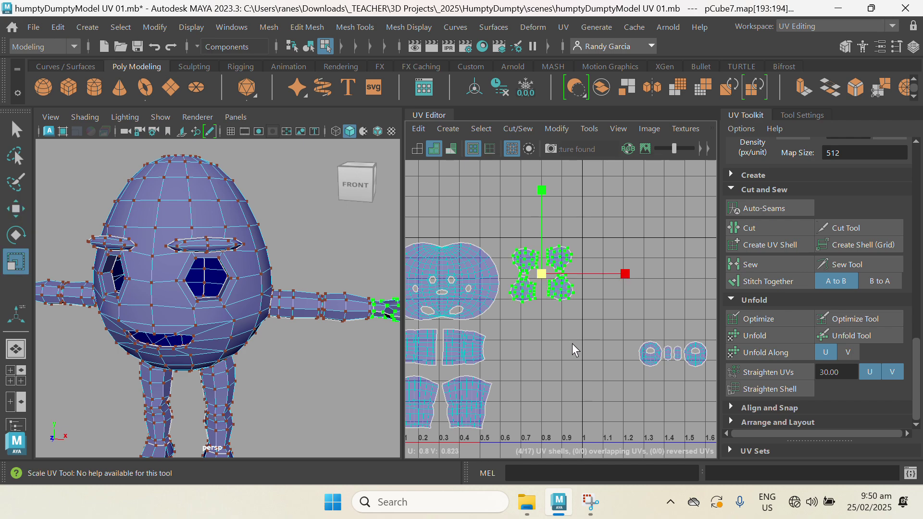
# Step: Move the four foot shells into the 0-1 tile beside the arm shells and enlarge them, centred at about U 0.756, V 0.461
pyautogui.scroll(-2, 572, 347)
pyautogui.keyDown('alt'); pyautogui.moveTo(584, 355); pyautogui.dragTo(518, 309, button='middle'); pyautogui.keyUp('alt')
pyautogui.keyDown('alt'); pyautogui.moveTo(519, 308); pyautogui.dragTo(554, 285, button='right'); pyautogui.keyUp('alt')
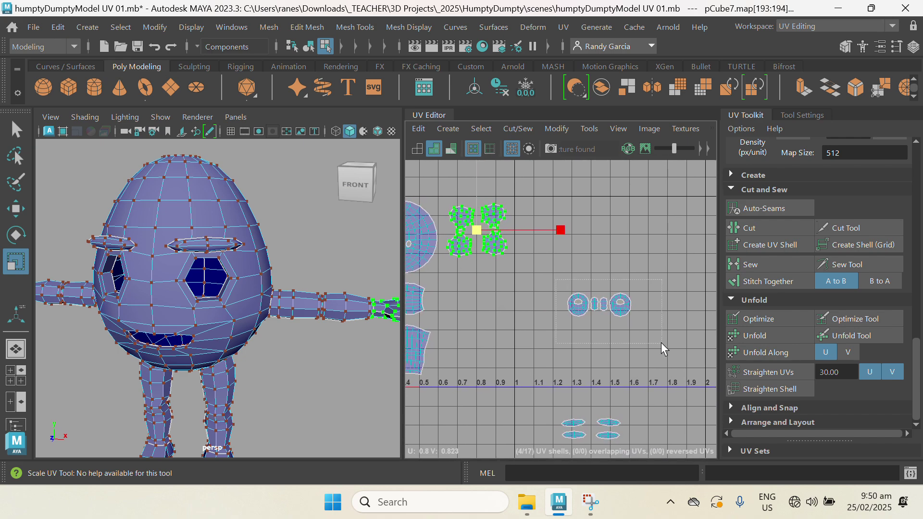
pyautogui.moveTo(662, 347); pyautogui.dragTo(662, 345)
pyautogui.press('w')
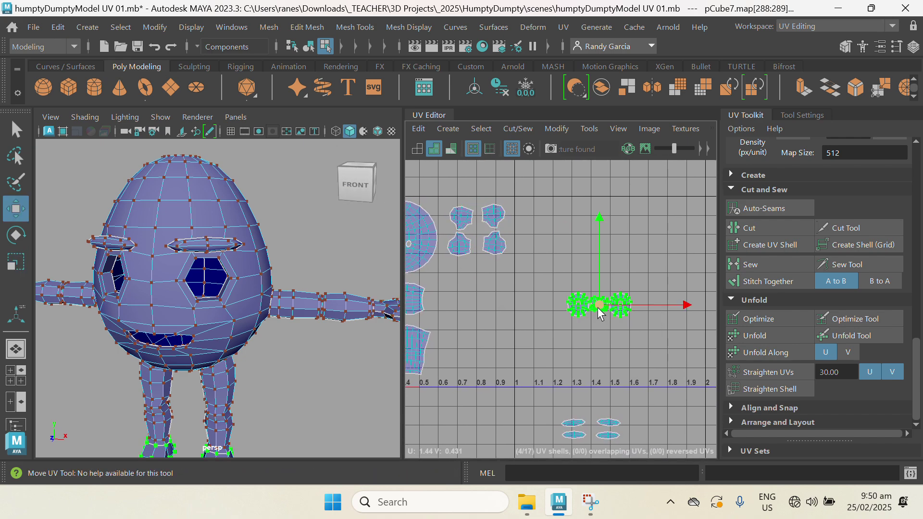
pyautogui.moveTo(598, 307); pyautogui.dragTo(503, 323)
pyautogui.press('r')
pyautogui.keyDown('alt'); pyautogui.moveTo(509, 317); pyautogui.dragTo(586, 313, button='middle'); pyautogui.keyUp('alt')
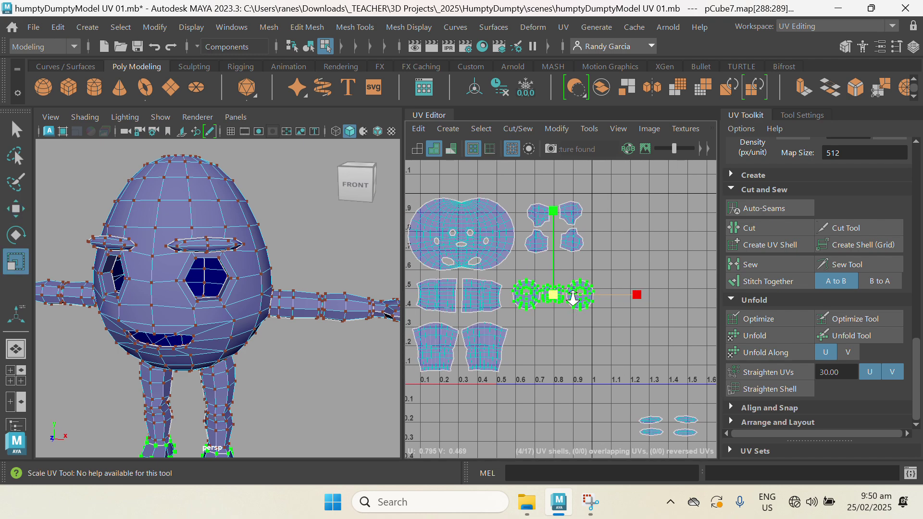
pyautogui.scroll(2, 573, 299)
pyautogui.press('w')
pyautogui.moveTo(556, 301); pyautogui.dragTo(546, 301)
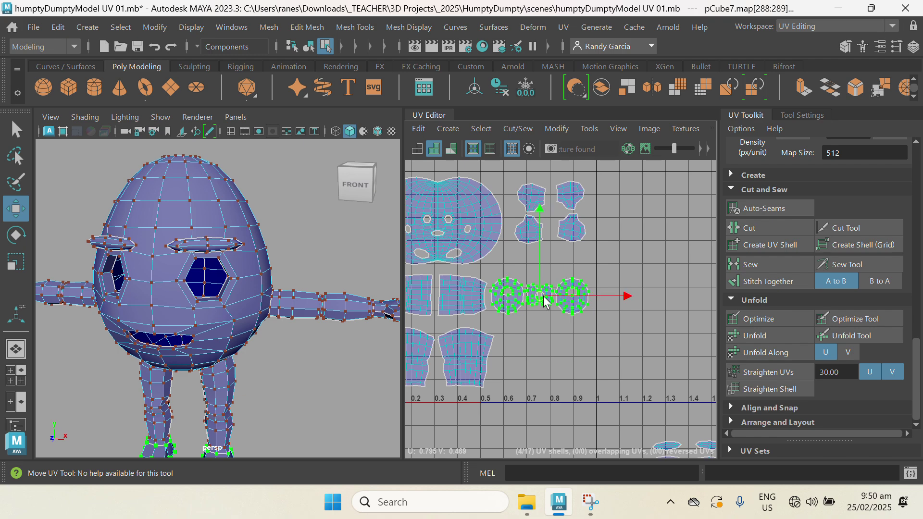
# Step: Move the four eyebrow shells beneath the foot shells and enlarge them slightly, centred at about U 0.789, V 0.18
pyautogui.scroll(-2, 607, 386)
pyautogui.keyDown('alt'); pyautogui.moveTo(620, 377); pyautogui.dragTo(591, 320, button='middle'); pyautogui.keyUp('alt')
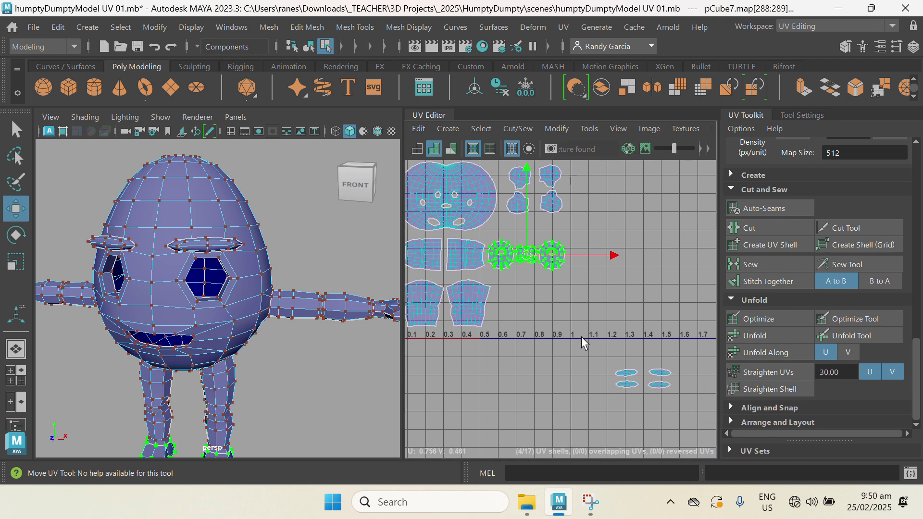
pyautogui.moveTo(690, 418); pyautogui.dragTo(690, 417)
pyautogui.moveTo(644, 379); pyautogui.dragTo(537, 298)
pyautogui.keyDown('alt'); pyautogui.moveTo(578, 358); pyautogui.dragTo(635, 381, button='middle'); pyautogui.keyUp('alt')
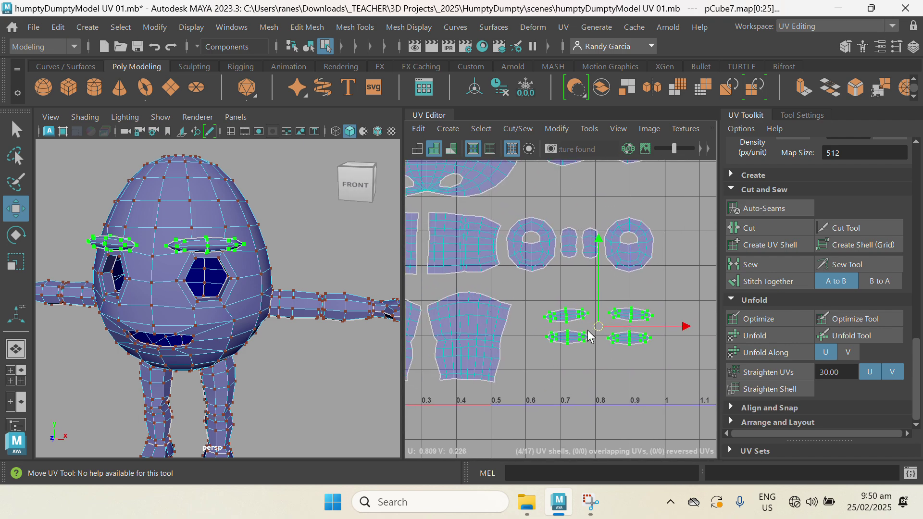
pyautogui.press('r')
pyautogui.moveTo(598, 327)
pyautogui.mouseDown()
pyautogui.moveTo(619, 346)
pyautogui.moveTo(598, 331)
pyautogui.moveTo(595, 341)
pyautogui.mouseUp()
pyautogui.press('w')
# Step: Return the character mesh to Object Mode and select the whole model
pyautogui.keyDown('alt'); pyautogui.moveTo(327, 380); pyautogui.dragTo(246, 289, button='right'); pyautogui.keyUp('alt')
pyautogui.keyDown('alt'); pyautogui.moveTo(245, 289); pyautogui.dragTo(226, 284); pyautogui.keyUp('alt')
pyautogui.scroll(3, 233, 310)
pyautogui.rightClick(205, 311)
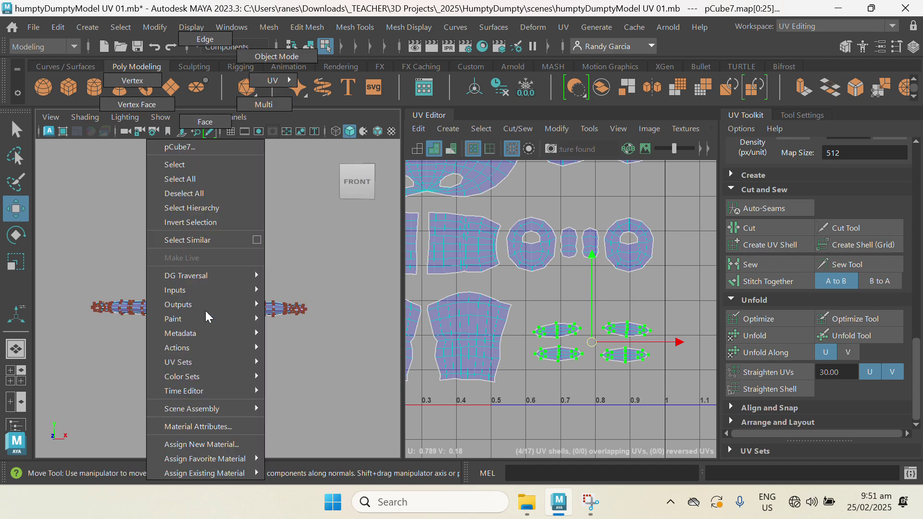
pyautogui.click(255, 65)
pyautogui.click(279, 343)
pyautogui.click(193, 287)
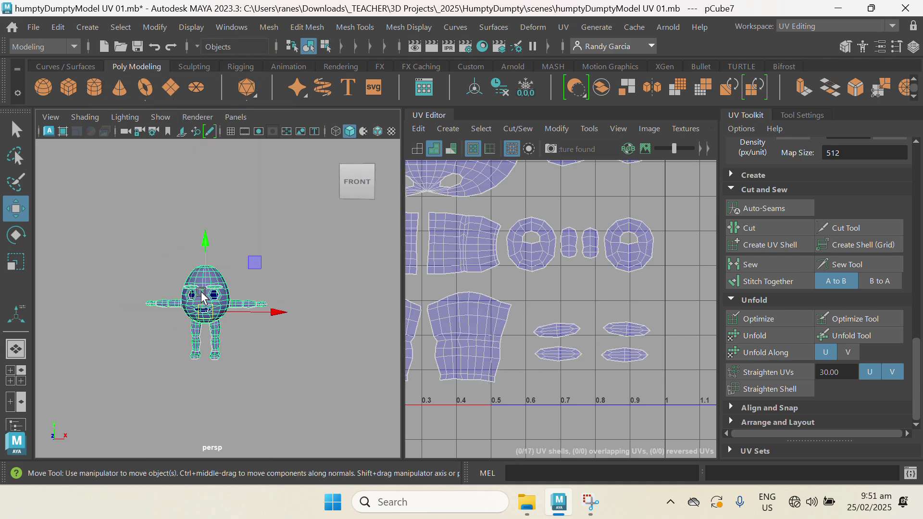
# Step: Check the finished shell layout in the 0-1 tile and switch to the General workspace
pyautogui.scroll(-3, 548, 276)
pyautogui.keyDown('alt'); pyautogui.moveTo(627, 283); pyautogui.dragTo(674, 359, button='middle'); pyautogui.keyUp('alt')
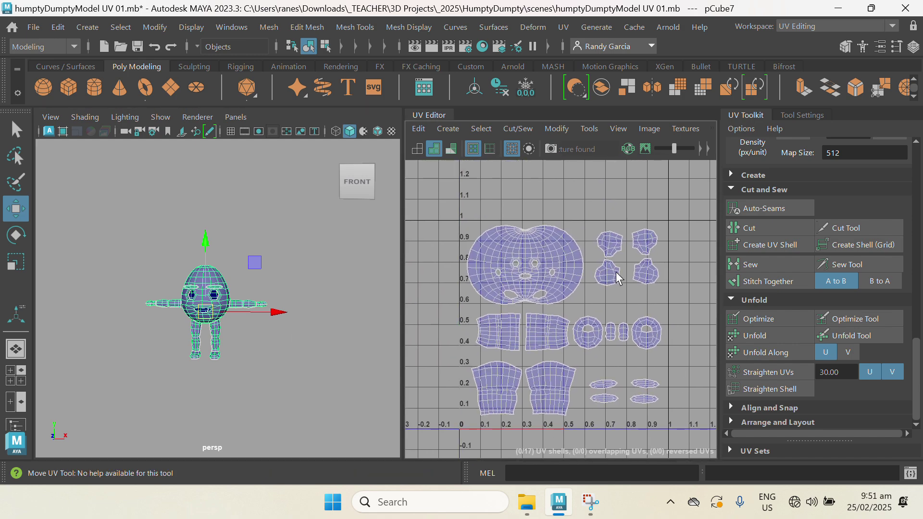
pyautogui.scroll(3, 617, 272)
pyautogui.keyDown('alt'); pyautogui.moveTo(644, 331); pyautogui.dragTo(673, 285, button='middle'); pyautogui.keyUp('alt')
pyautogui.keyDown('alt'); pyautogui.moveTo(674, 284); pyautogui.dragTo(635, 266, button='right'); pyautogui.keyUp('alt')
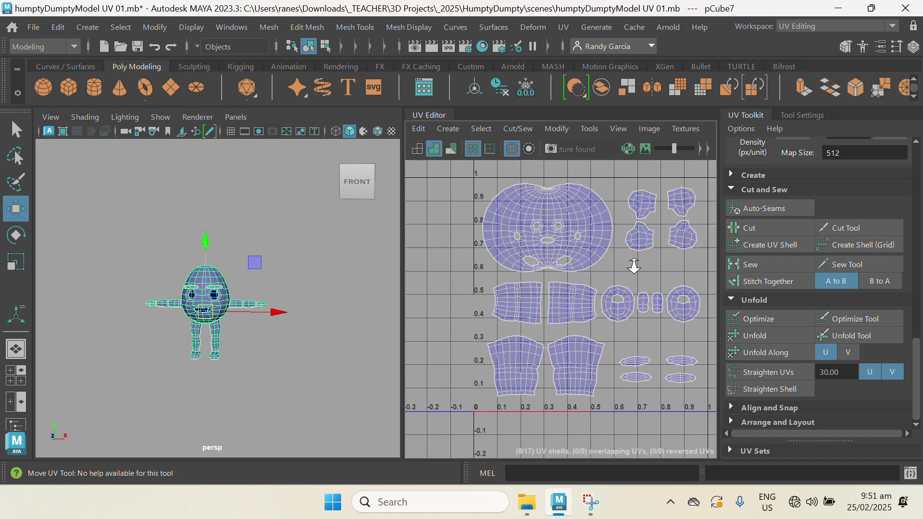
pyautogui.keyDown('alt'); pyautogui.moveTo(627, 268); pyautogui.dragTo(610, 276, button='middle'); pyautogui.keyUp('alt')
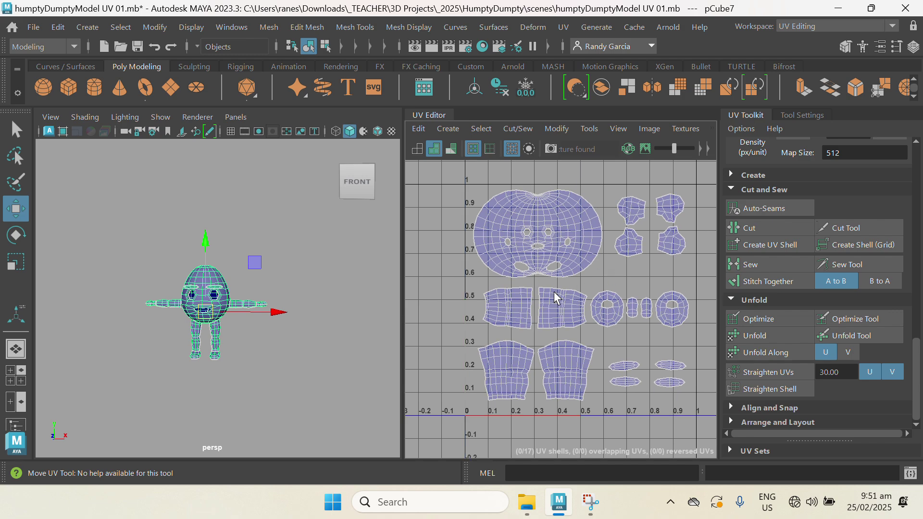
pyautogui.click(816, 26)
pyautogui.click(817, 39)
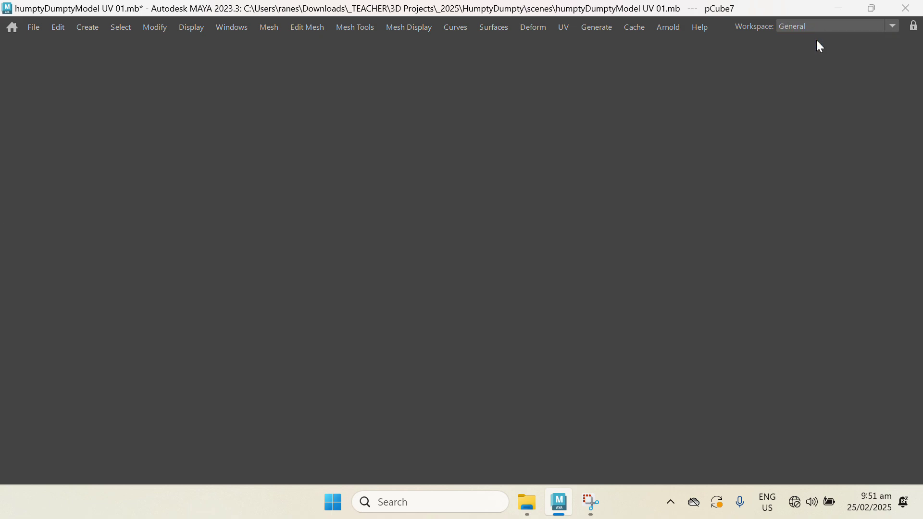
# Step: Delete the character mesh's construction history and freeze its transformations
pyautogui.scroll(-10, 853, 218)
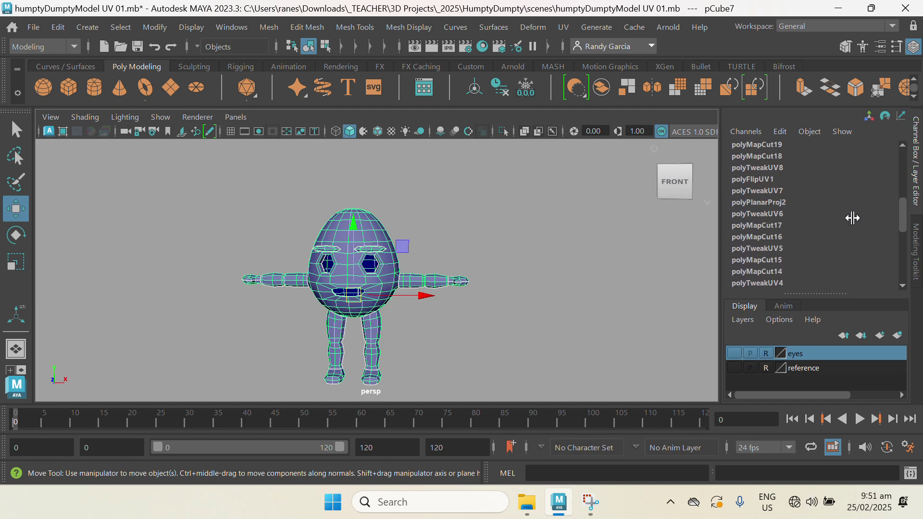
pyautogui.scroll(4, 852, 219)
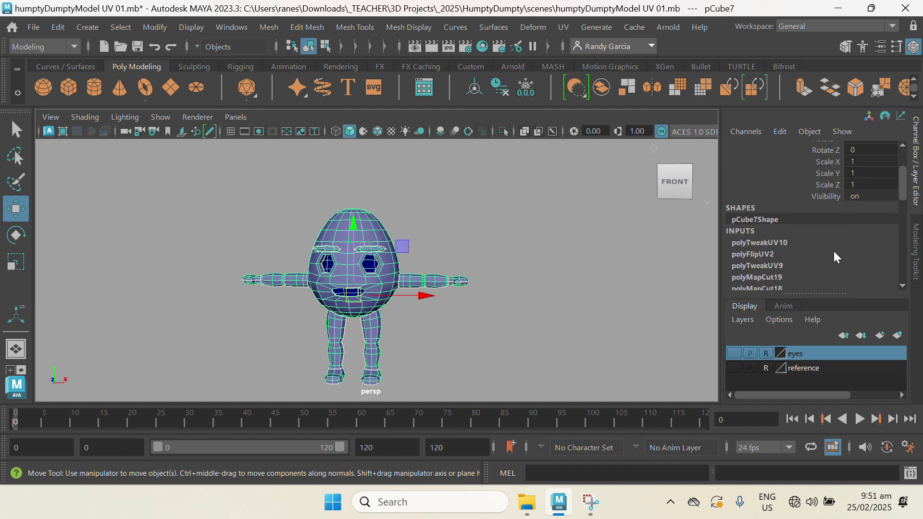
pyautogui.keyDown('alt'); pyautogui.moveTo(475, 302); pyautogui.dragTo(453, 280, button='middle'); pyautogui.keyUp('alt')
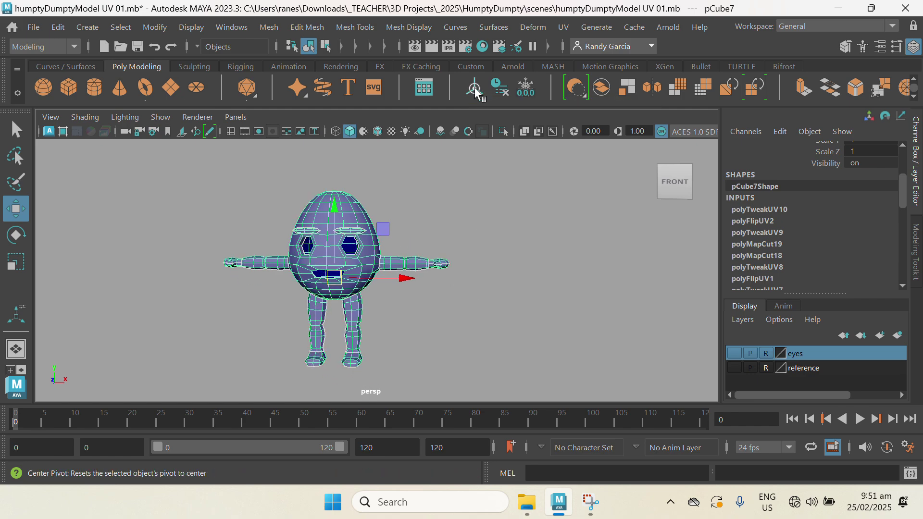
pyautogui.click(500, 87)
pyautogui.scroll(1, 862, 232)
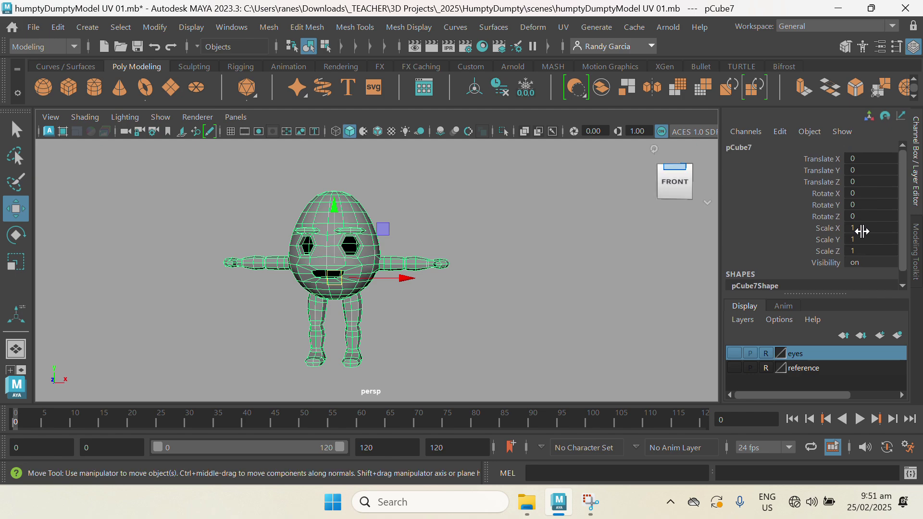
pyautogui.click(527, 92)
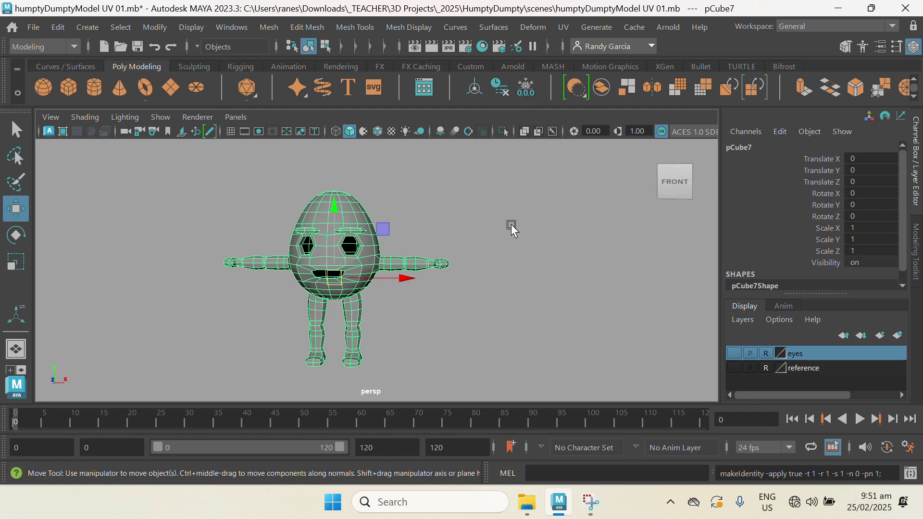